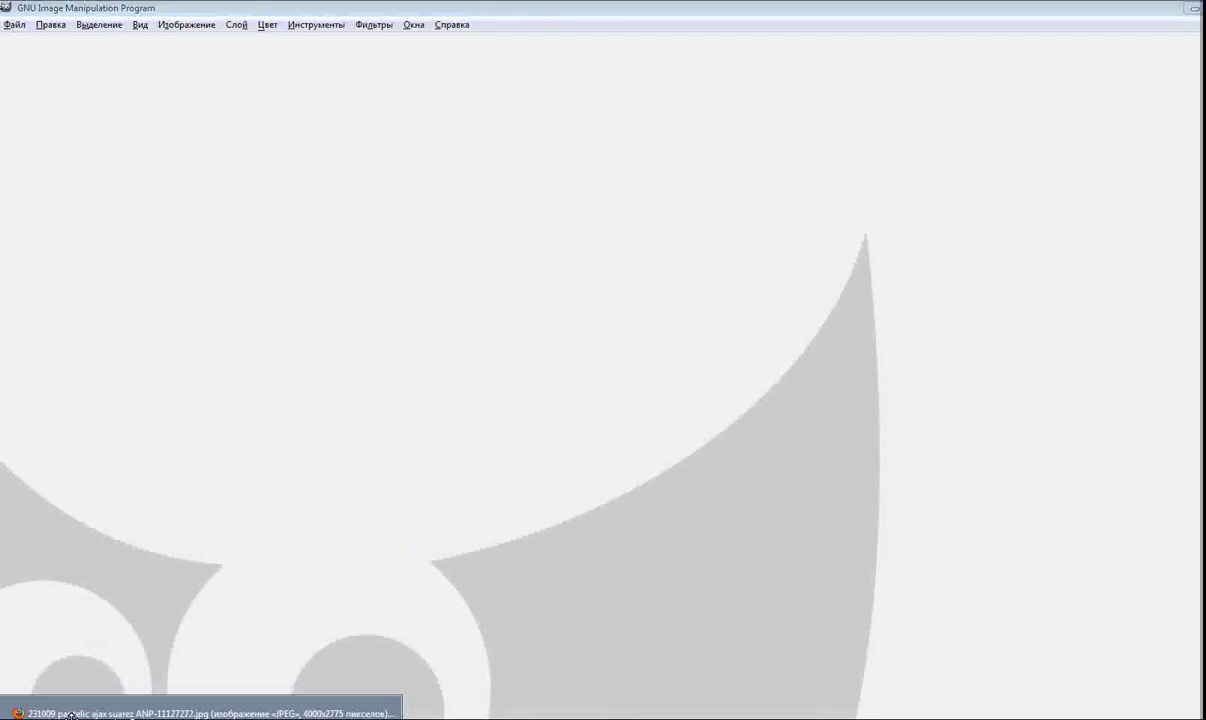
Copy the football photo of the two Ajax players from Firefox
click(62, 707)
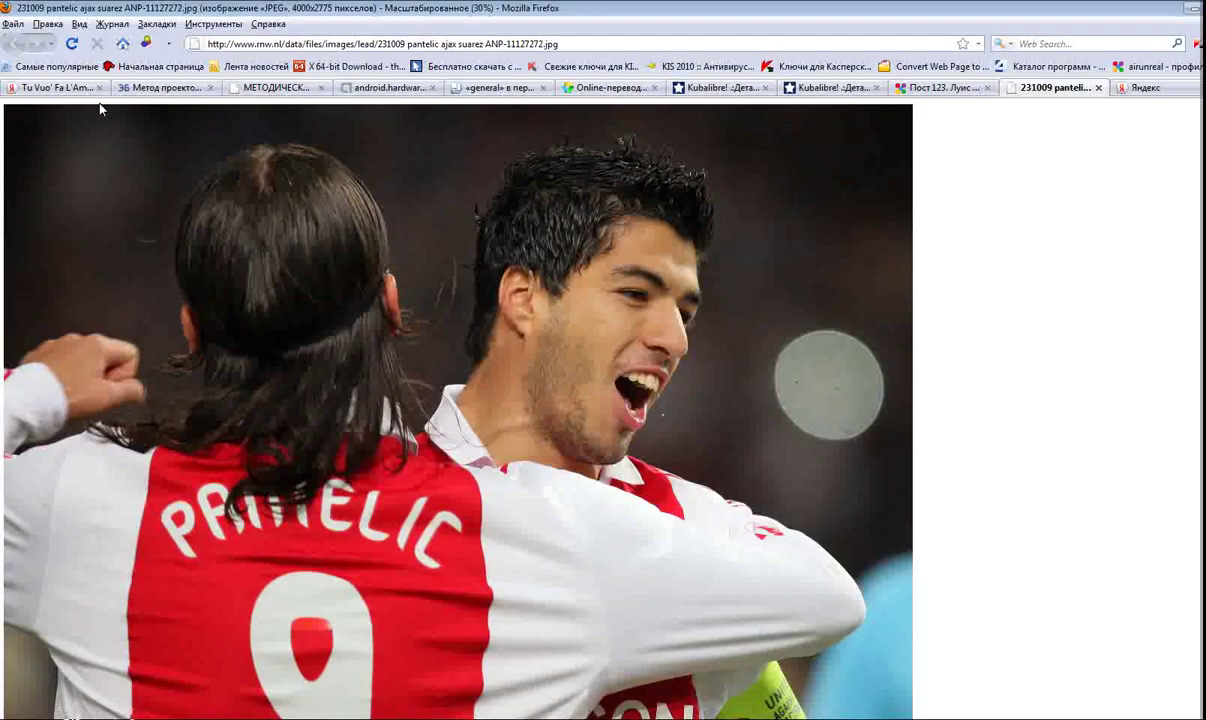
right_click(121, 155)
click(157, 173)
Create a new GIMP image from the clipboard photo
click(300, 703)
click(15, 25)
mouse_move(38, 57)
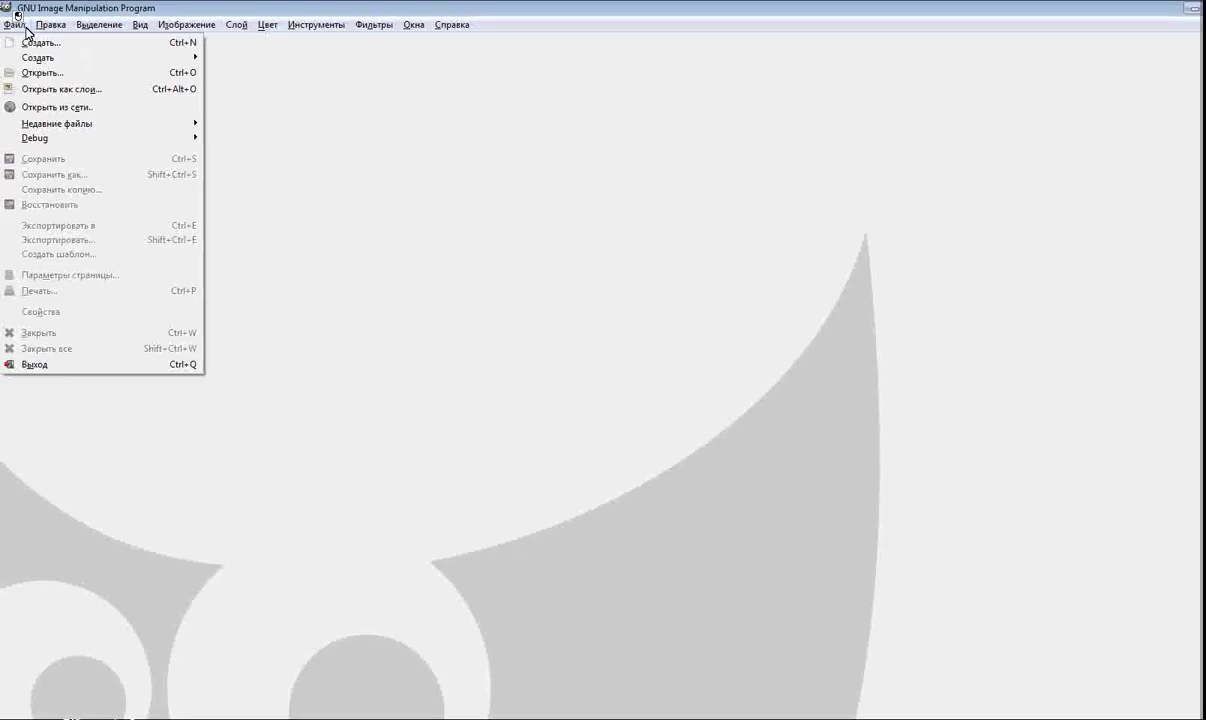
click(247, 60)
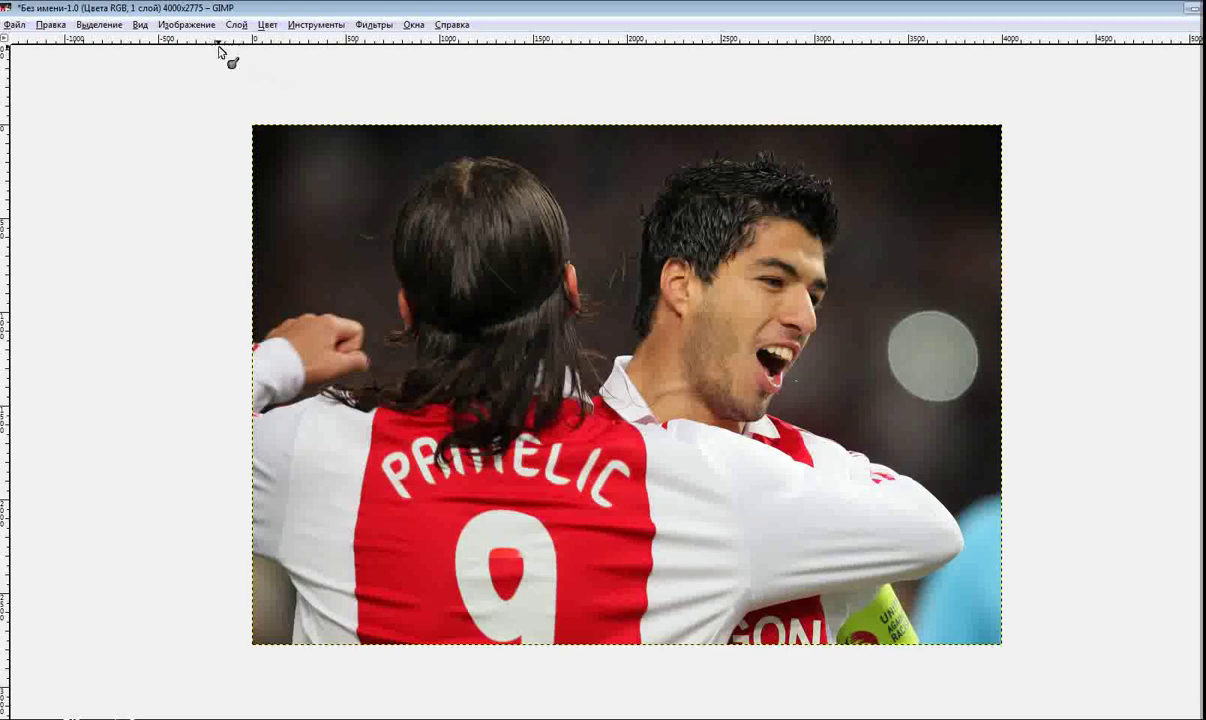
Show the Layers panel, moved off the photo to the right and enlarged
click(413, 24)
mouse_move(462, 56)
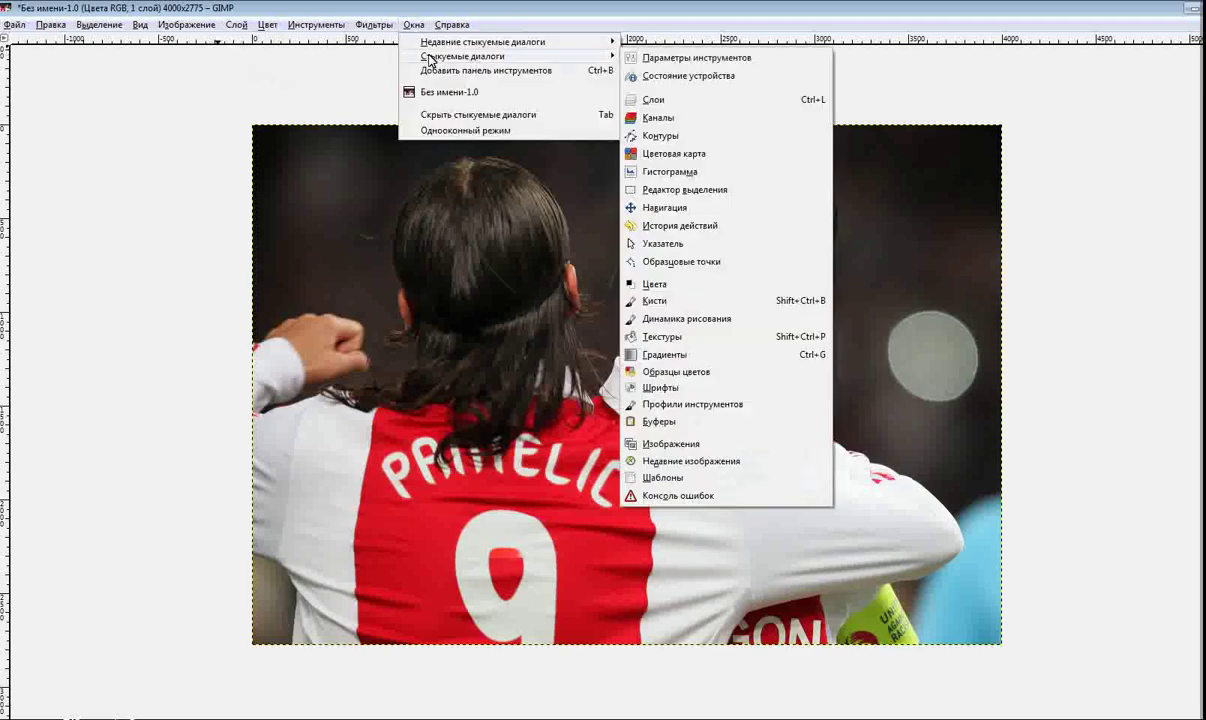
click(645, 100)
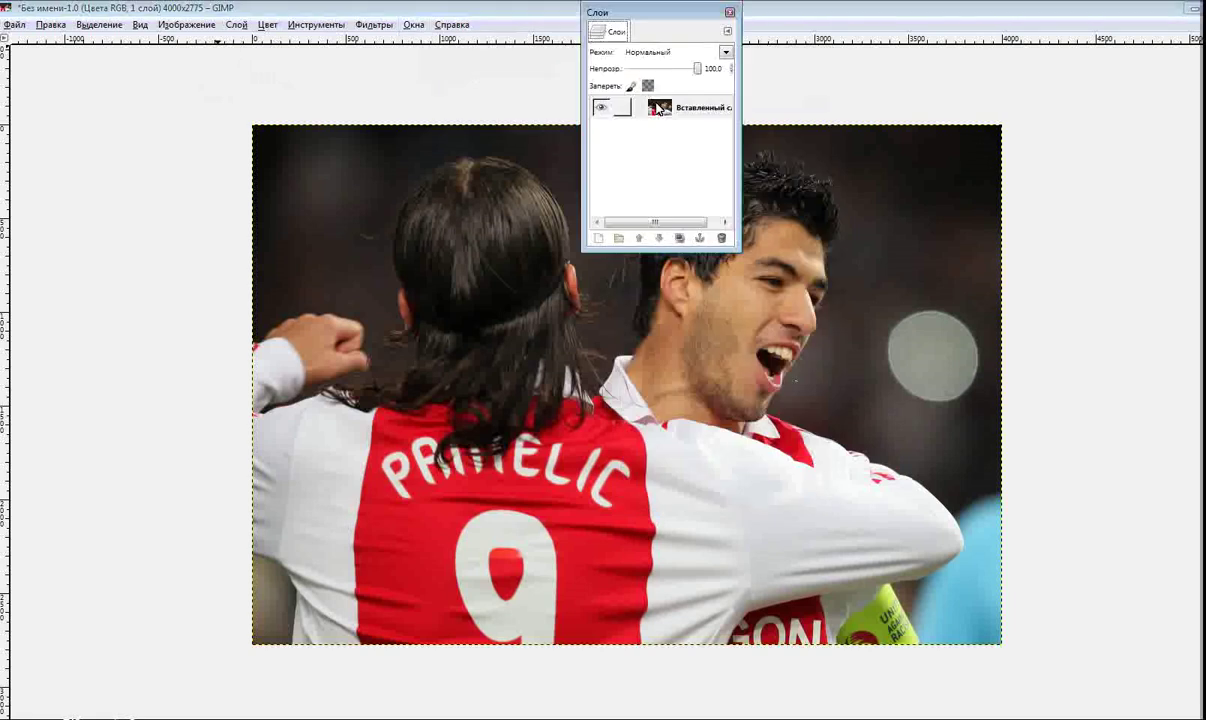
mouse_move(638, 14)
mouse_down()
mouse_move(1106, 60)
mouse_move(1080, 61)
mouse_up()
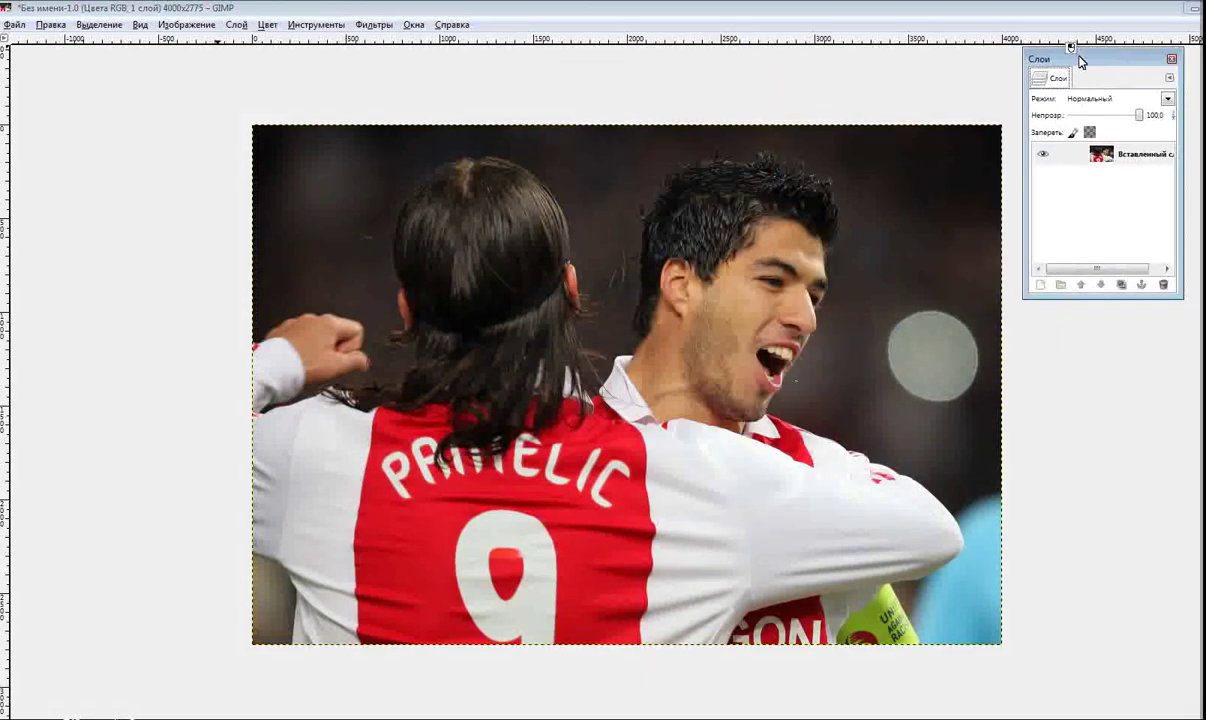
mouse_move(1028, 298)
mouse_down()
mouse_move(1001, 296)
mouse_move(947, 390)
mouse_move(947, 463)
mouse_move(982, 475)
mouse_up()
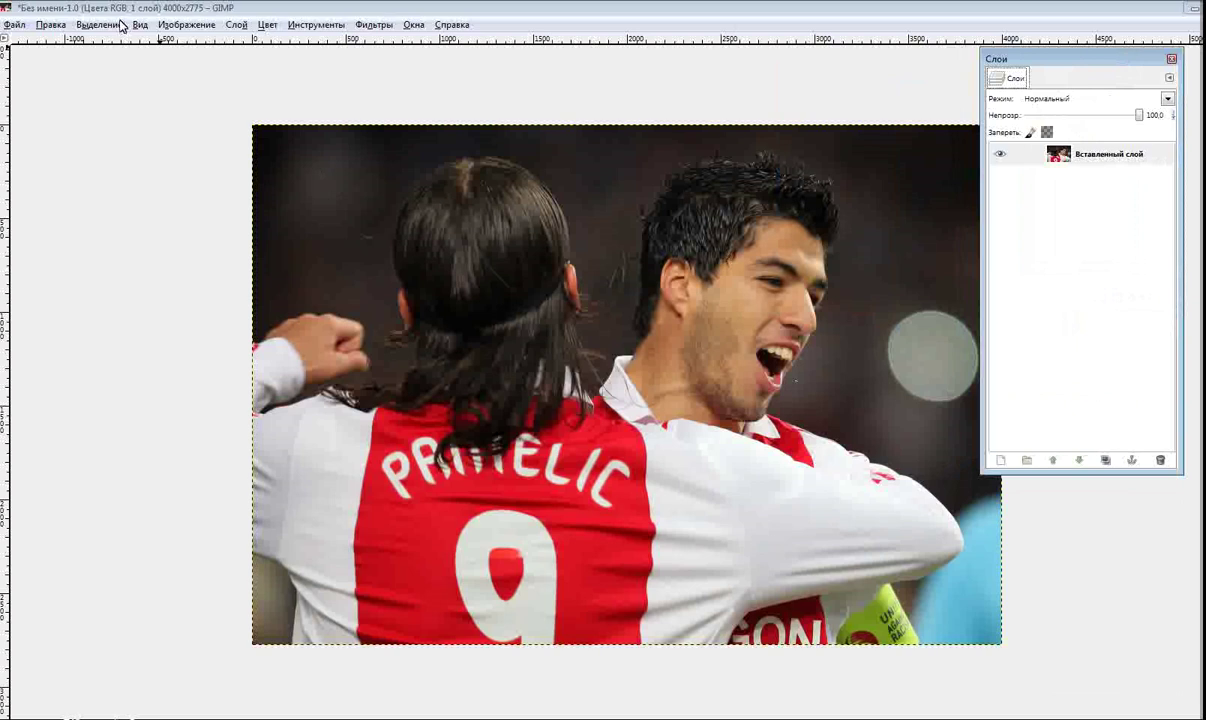
Place a widened Toolbox beside the photo, then duplicate the photo layer
click(307, 26)
click(312, 211)
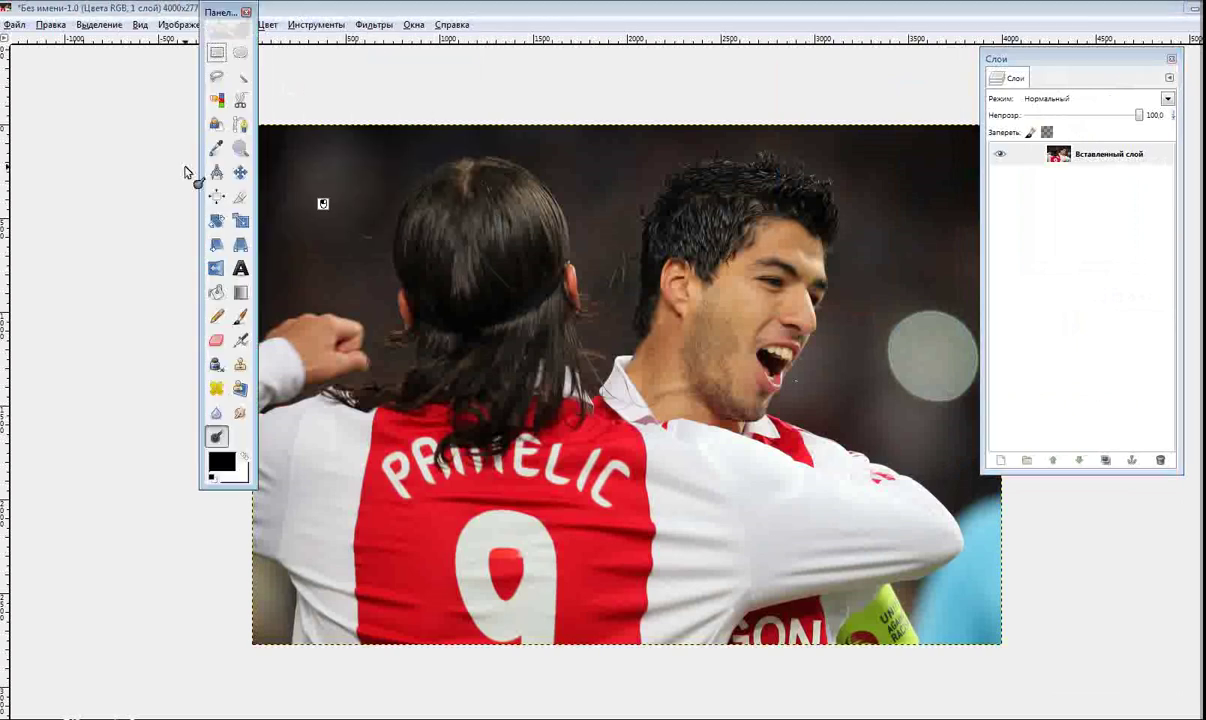
drag(231, 20, 34, 33)
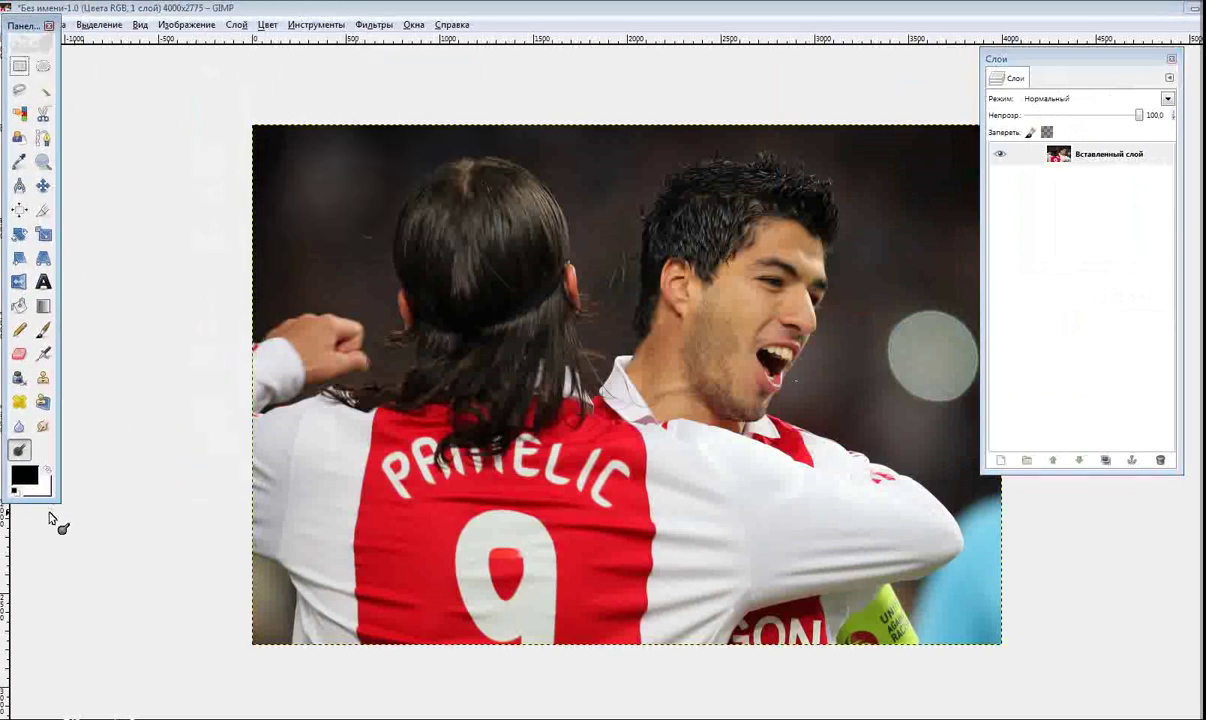
drag(57, 503, 248, 501)
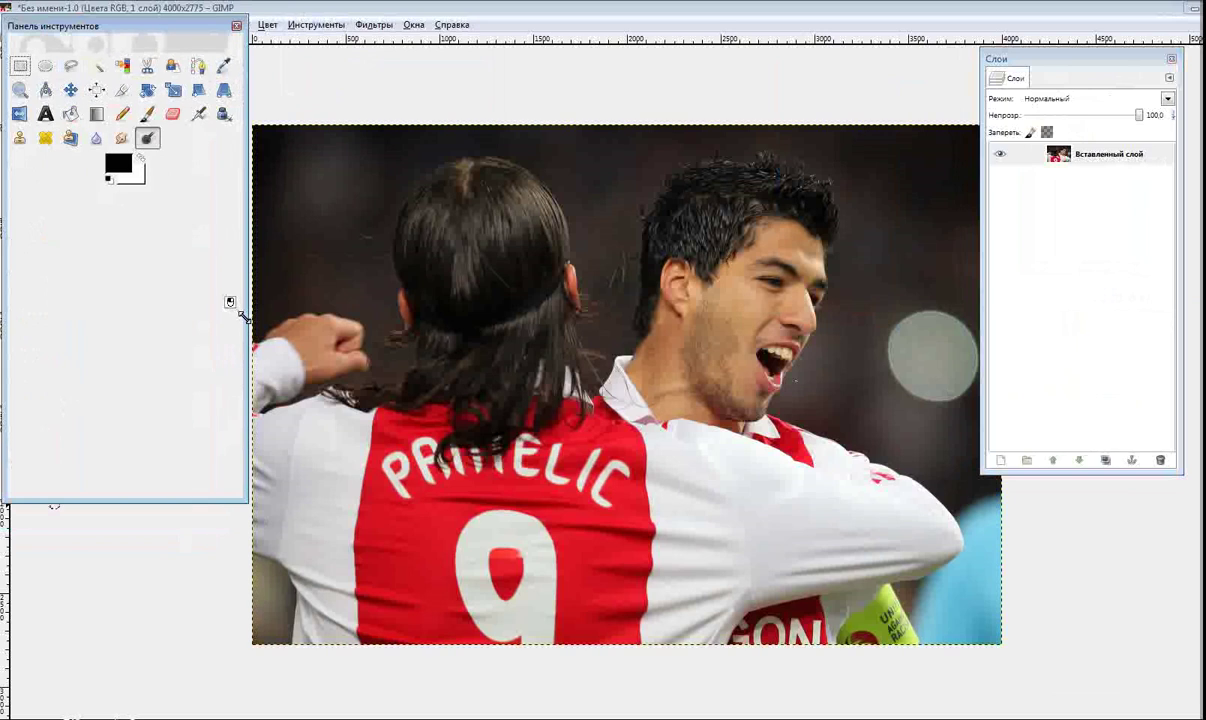
drag(113, 30, 118, 158)
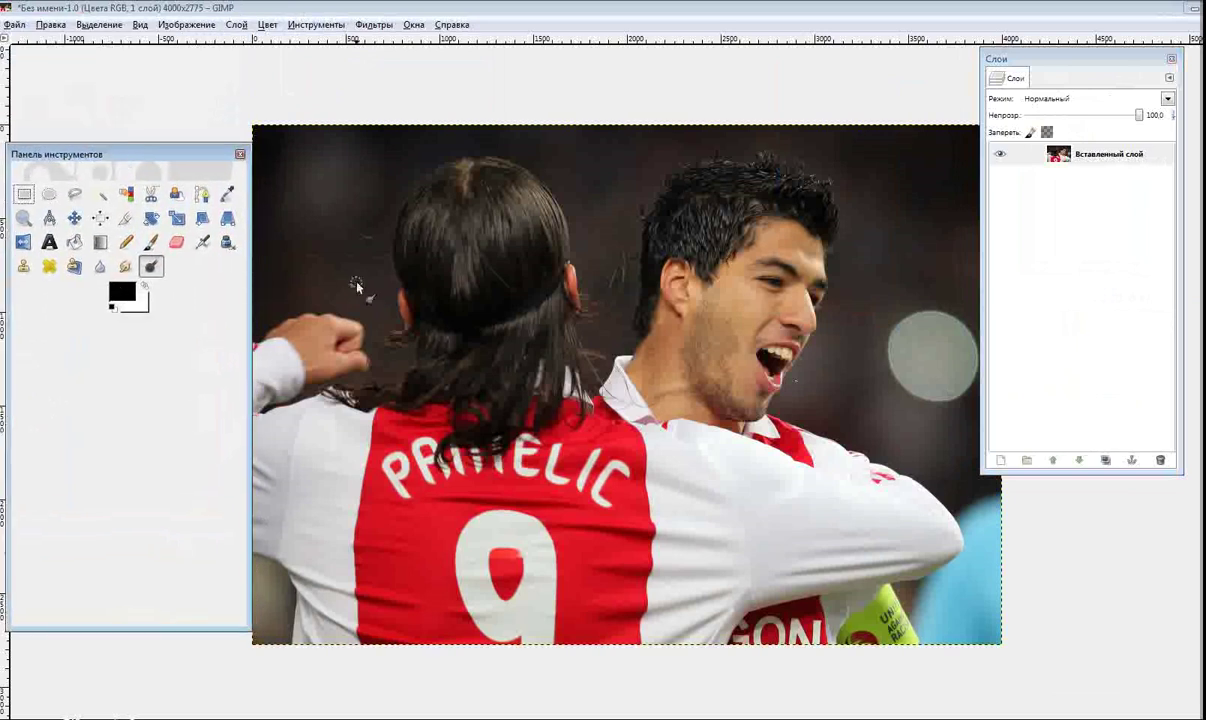
drag(1040, 155, 1104, 459)
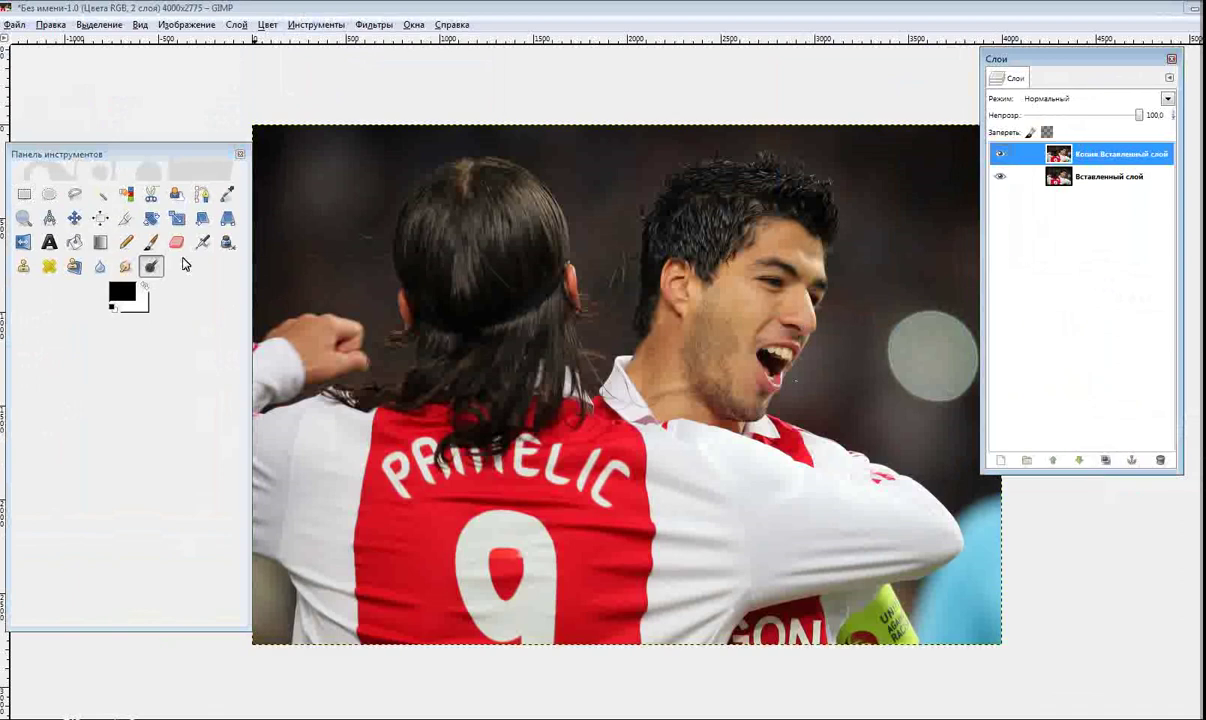
Make the duplicate layer active and lasso the right player's open mouth with Free Select
click(24, 266)
click(24, 267)
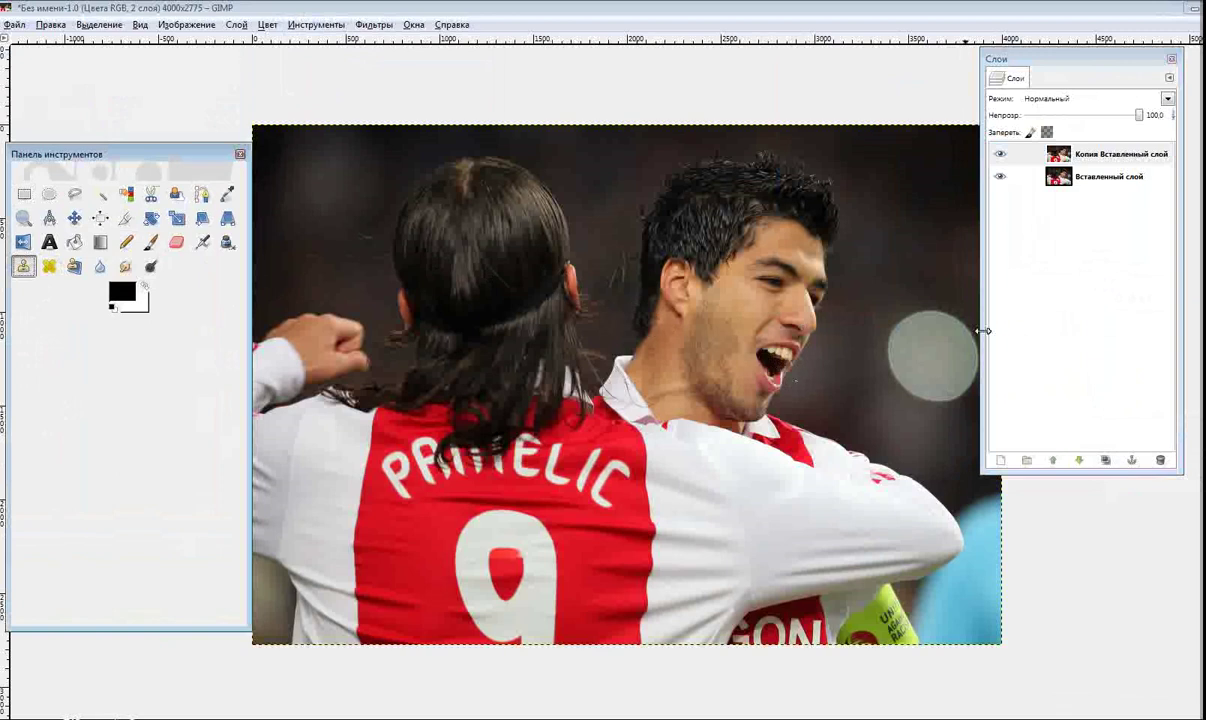
click(1026, 152)
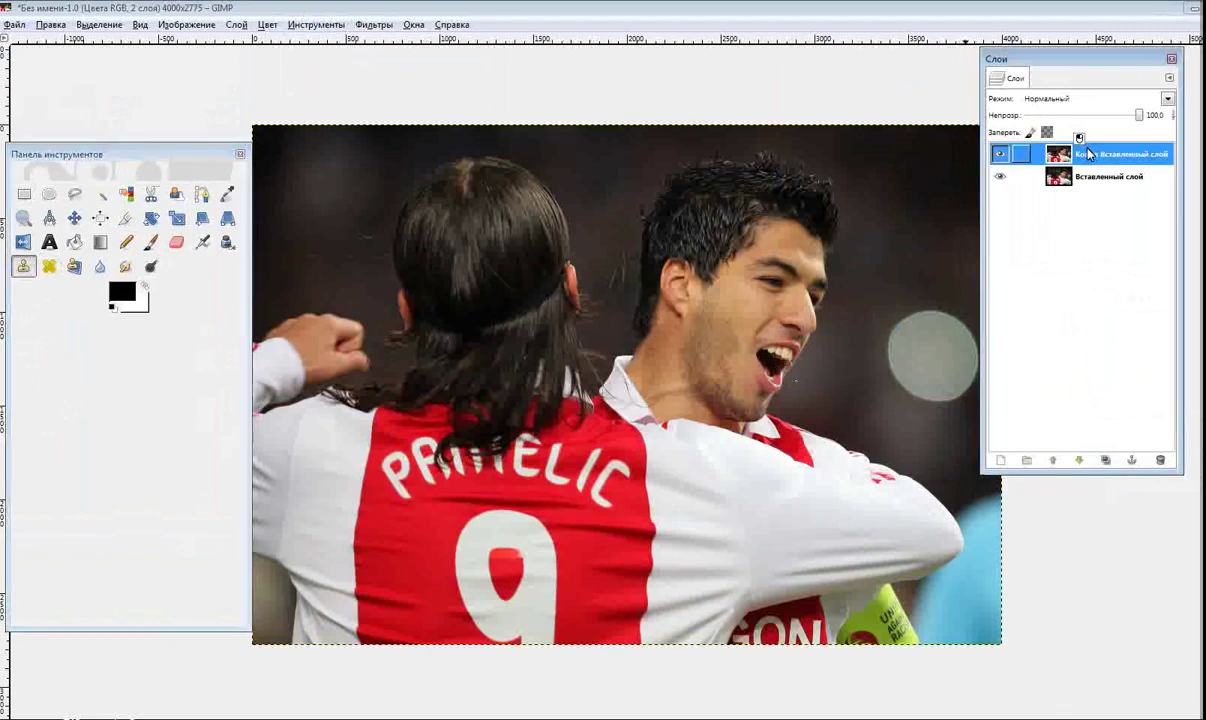
click(75, 196)
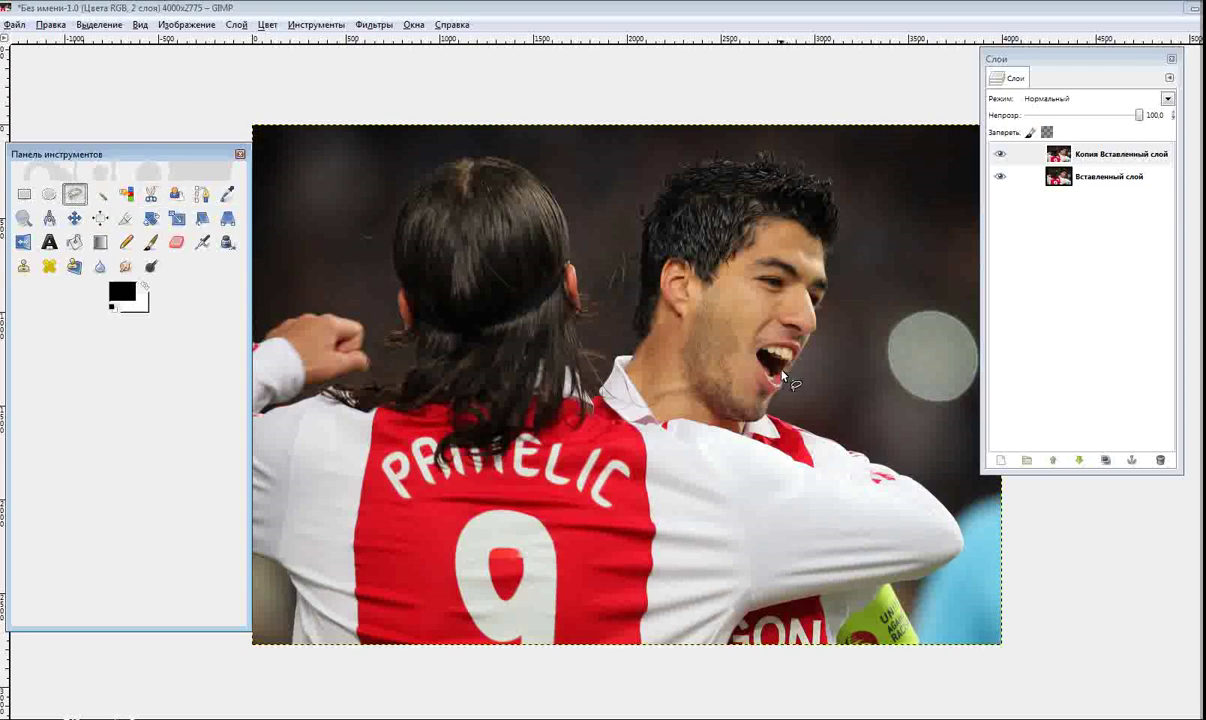
drag(796, 380, 743, 353)
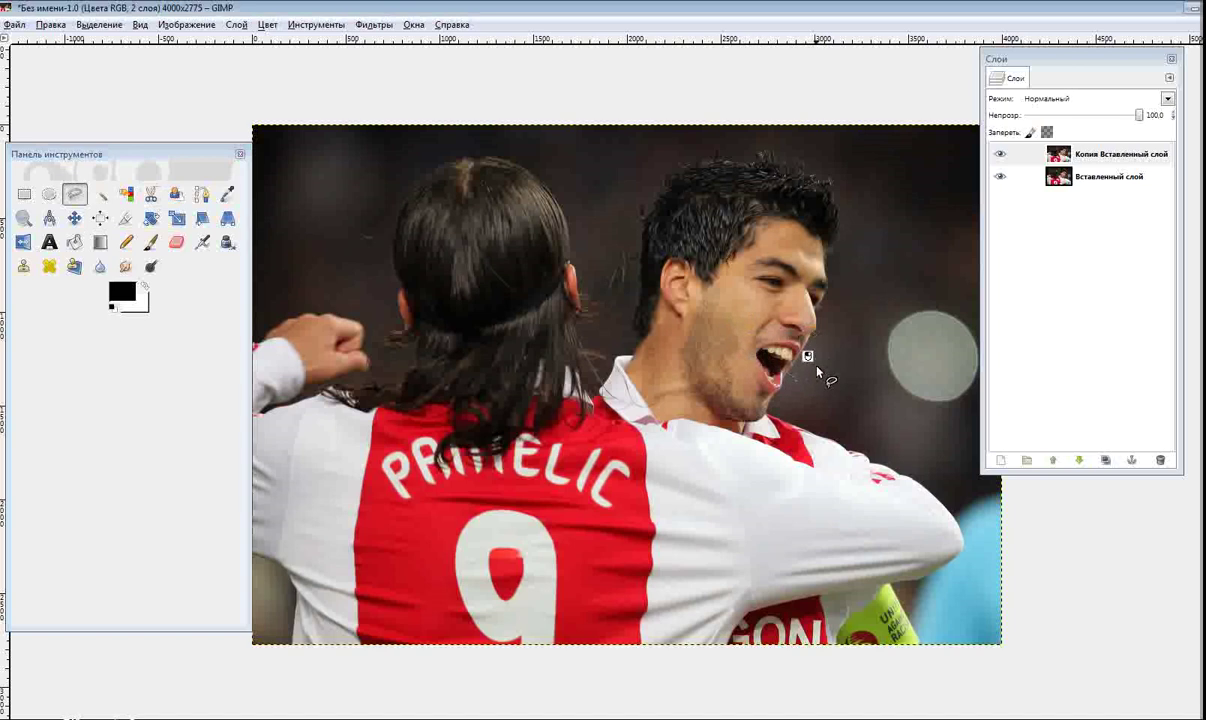
drag(818, 372, 792, 362)
Copy the visible mouth area, clear the selection, and paste it as a new layer
right_click(792, 362)
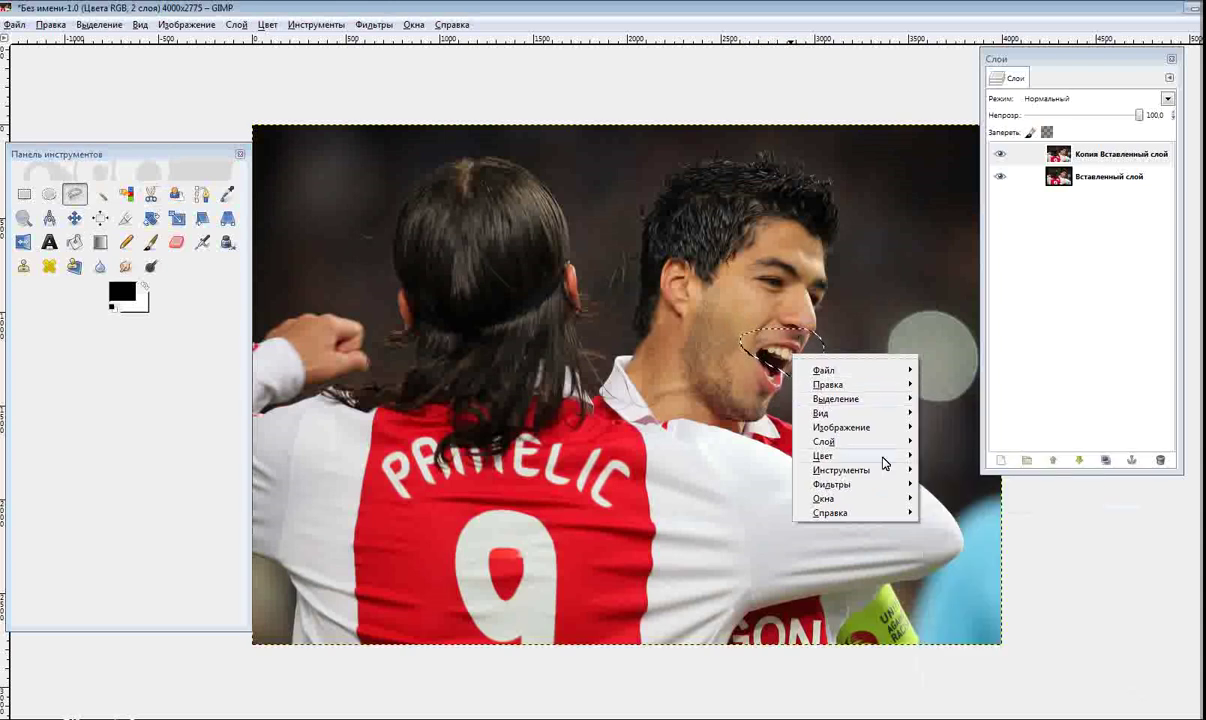
mouse_move(828, 384)
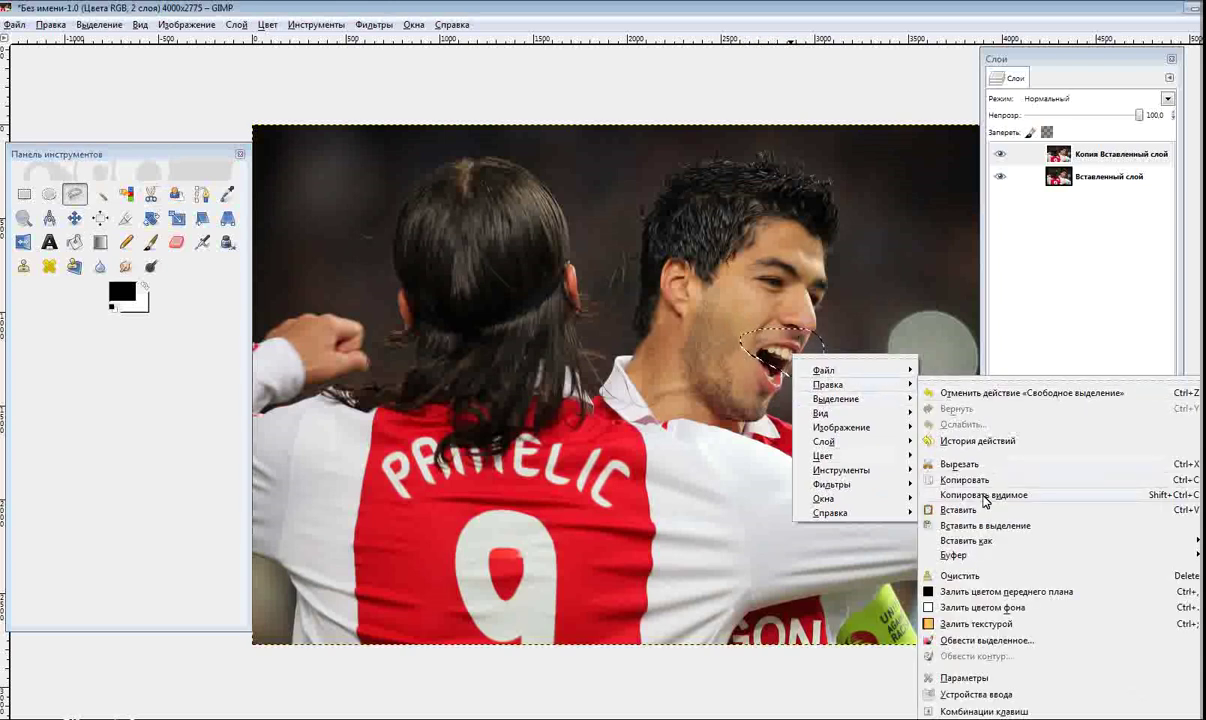
click(985, 495)
drag(1066, 156, 1073, 237)
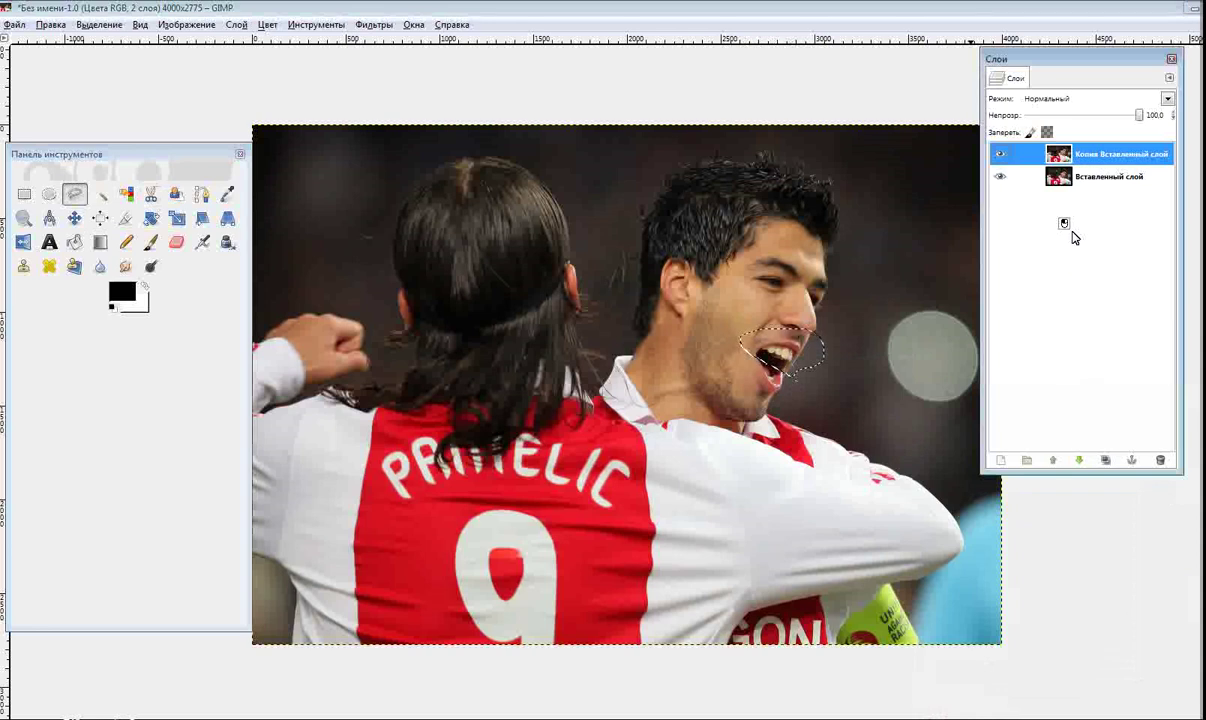
click(99, 24)
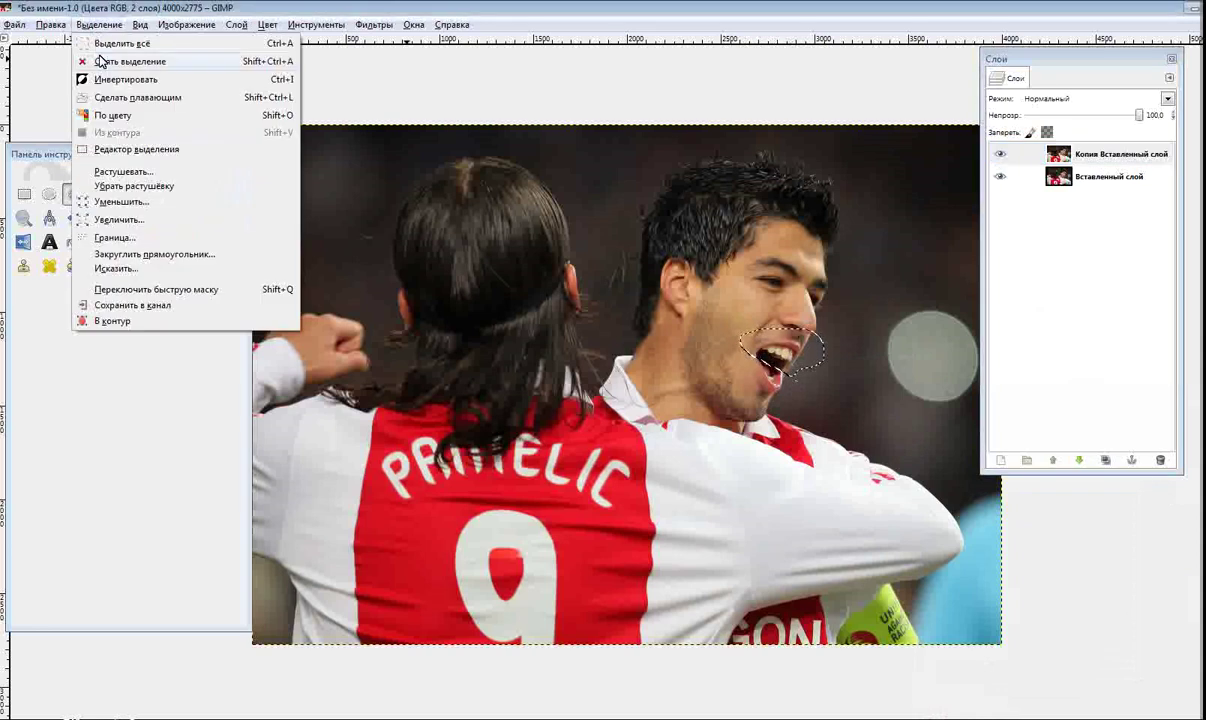
click(100, 62)
click(48, 25)
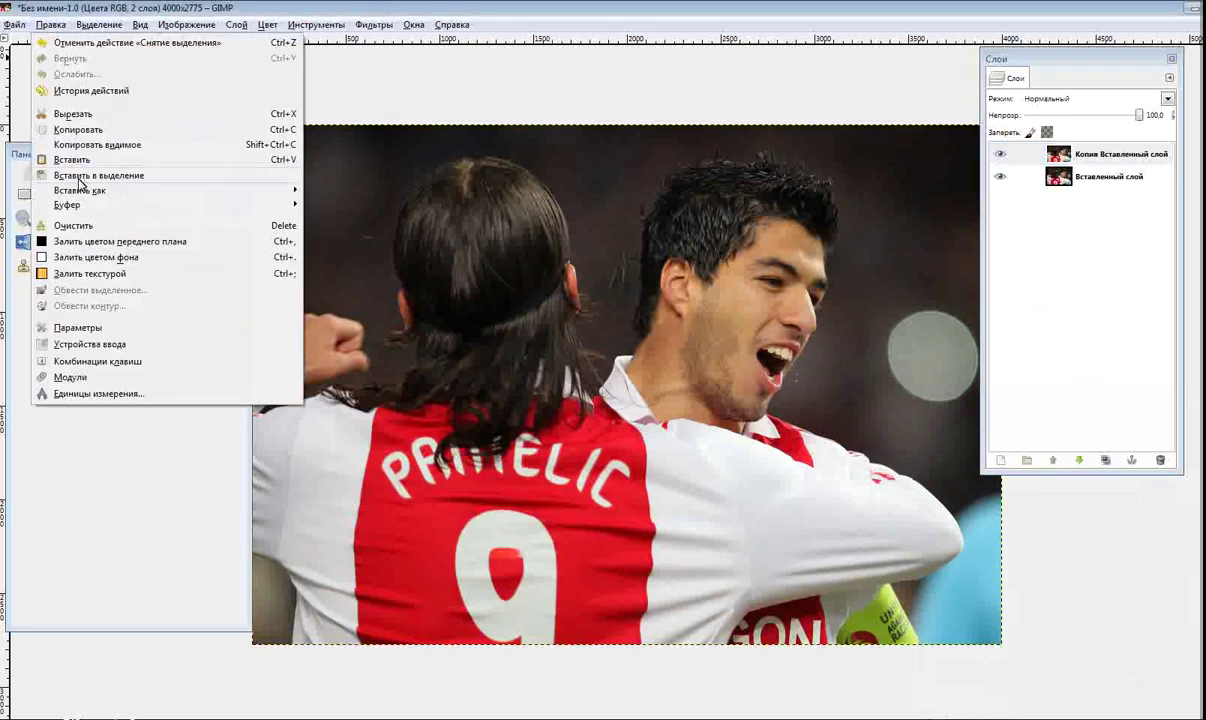
mouse_move(80, 190)
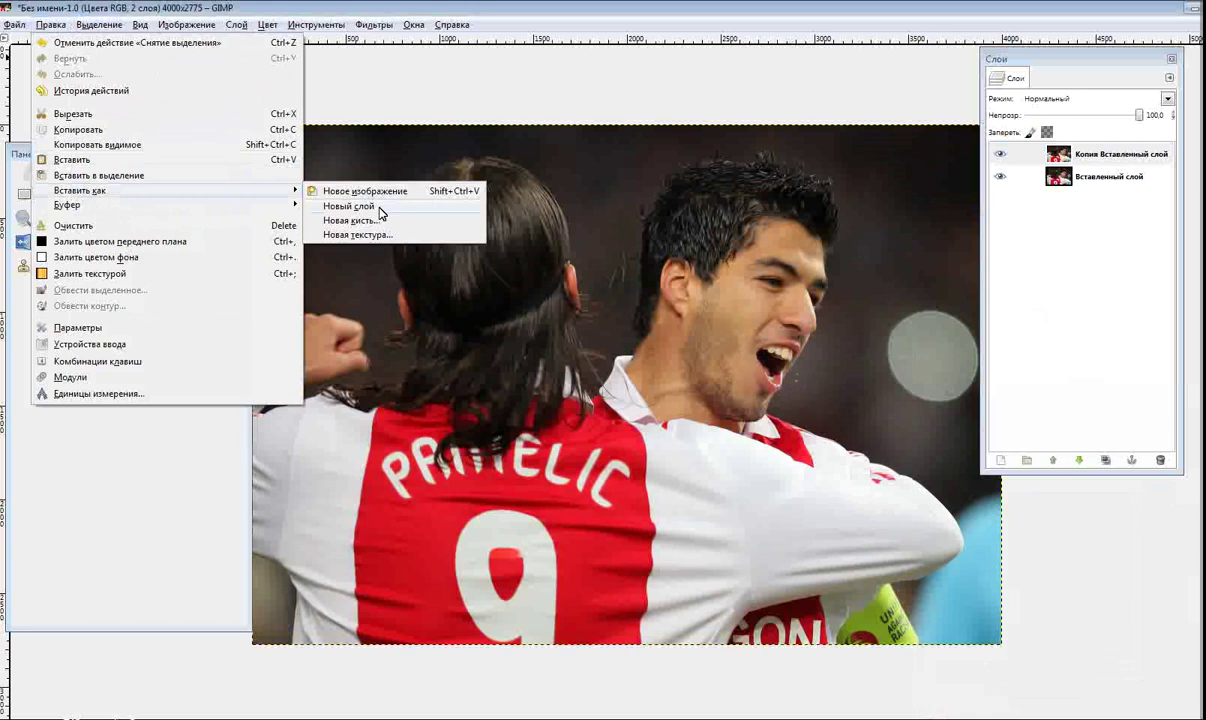
click(350, 206)
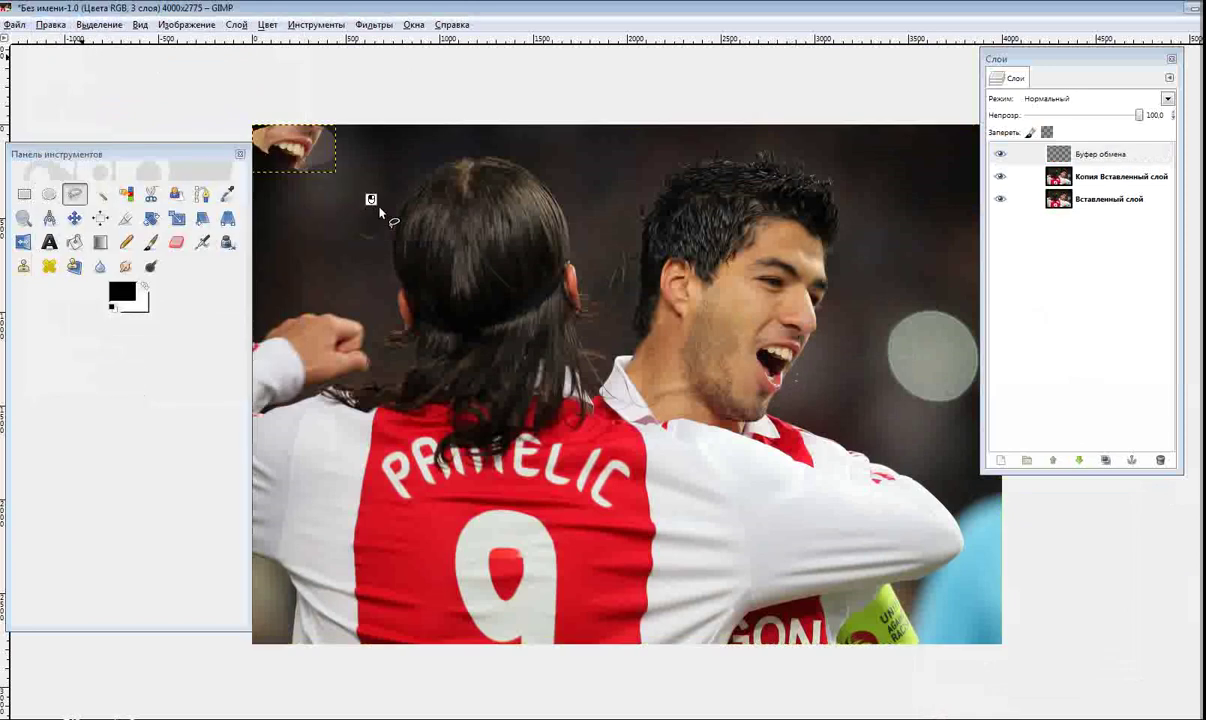
Move the pasted mouth onto the player's mouth and flip it horizontally
click(74, 218)
mouse_move(288, 143)
mouse_down()
mouse_move(765, 358)
mouse_move(780, 330)
mouse_up()
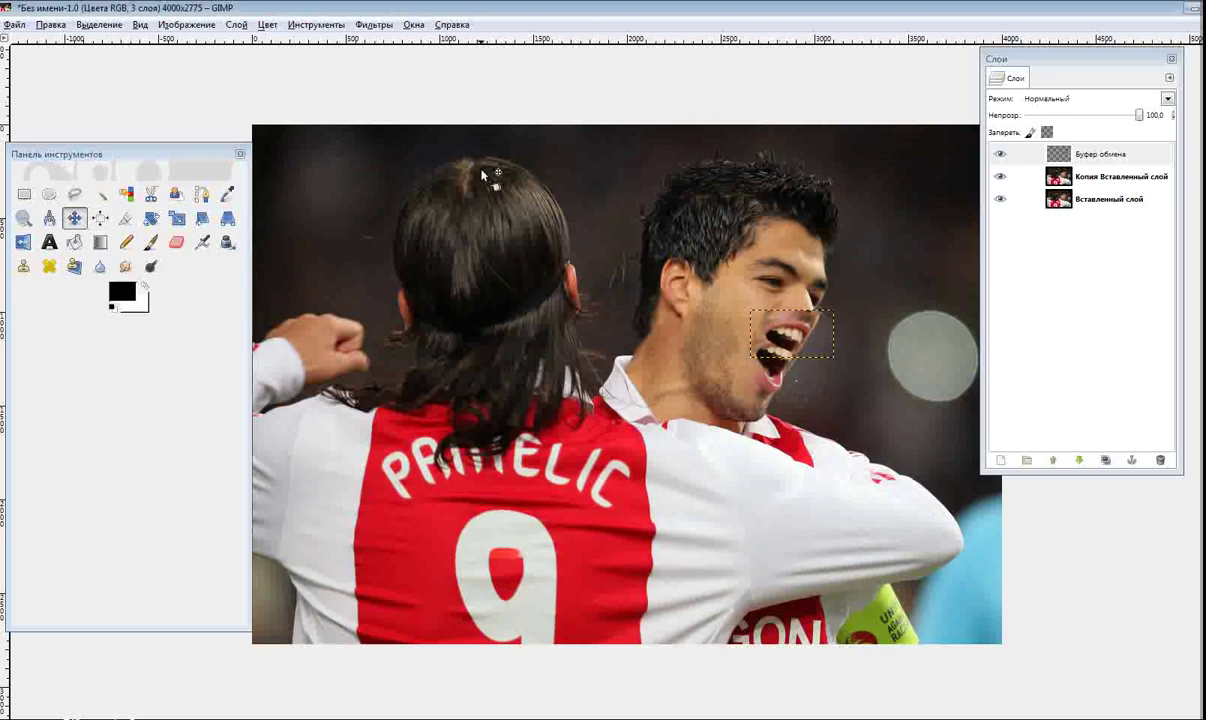
click(133, 27)
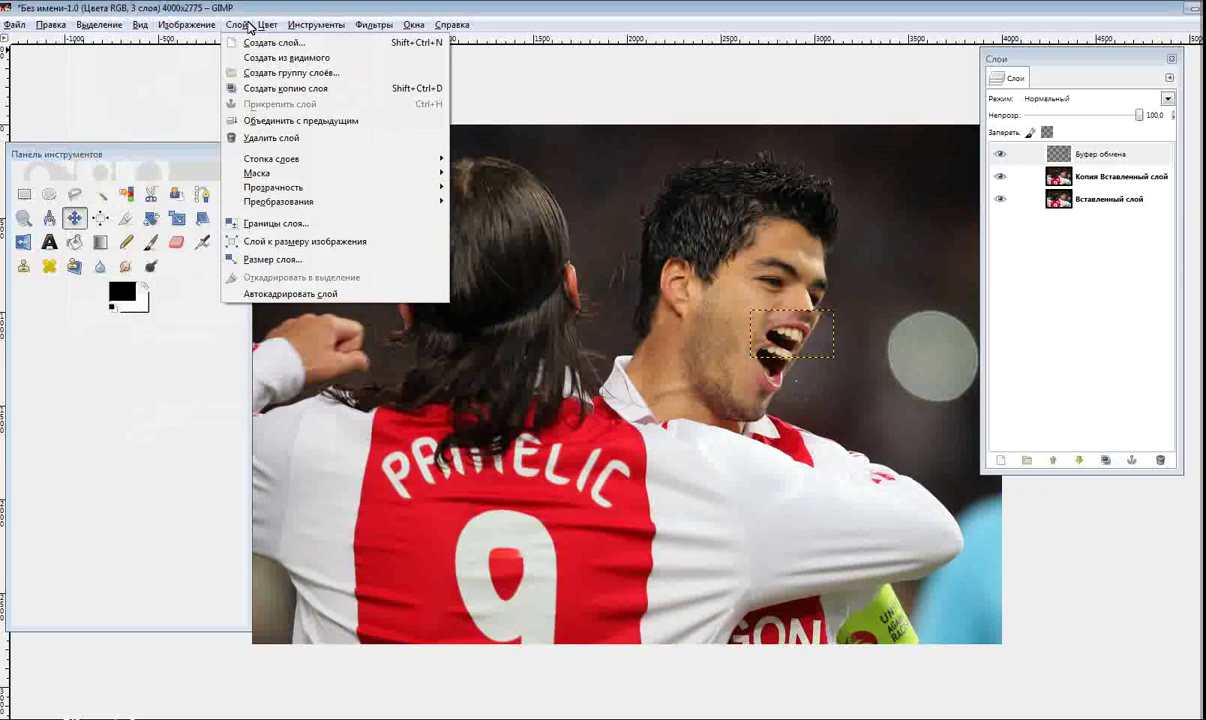
mouse_move(279, 202)
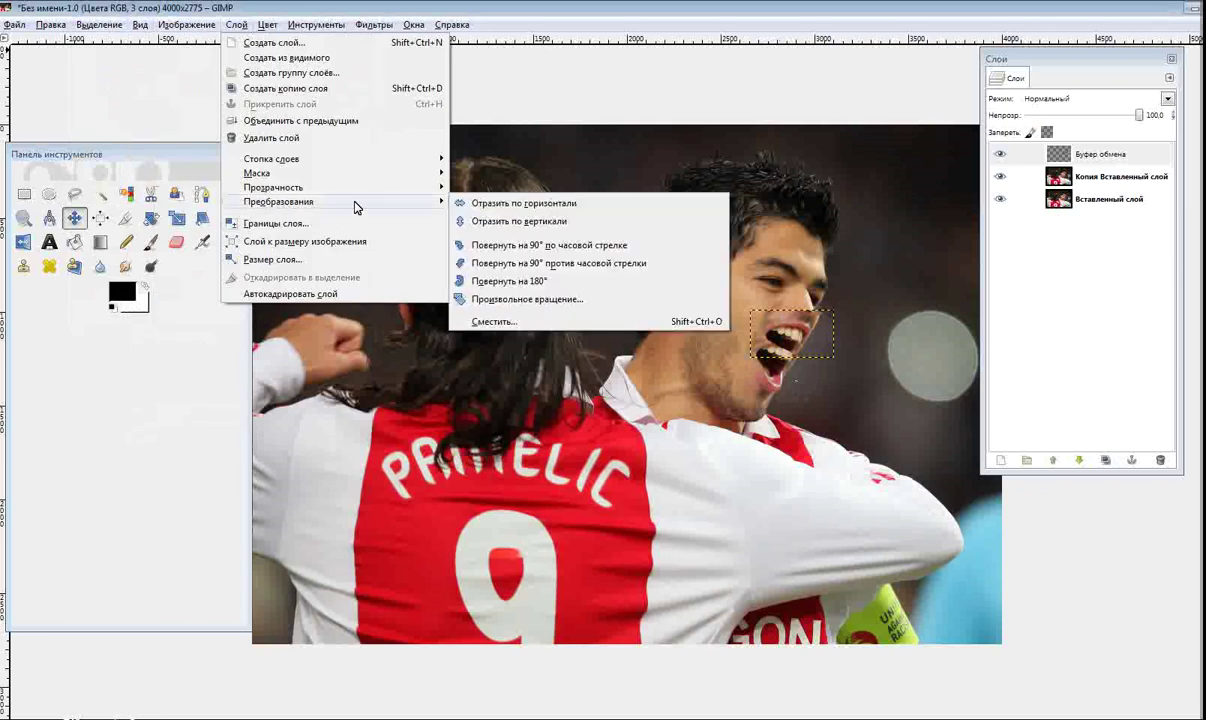
click(472, 204)
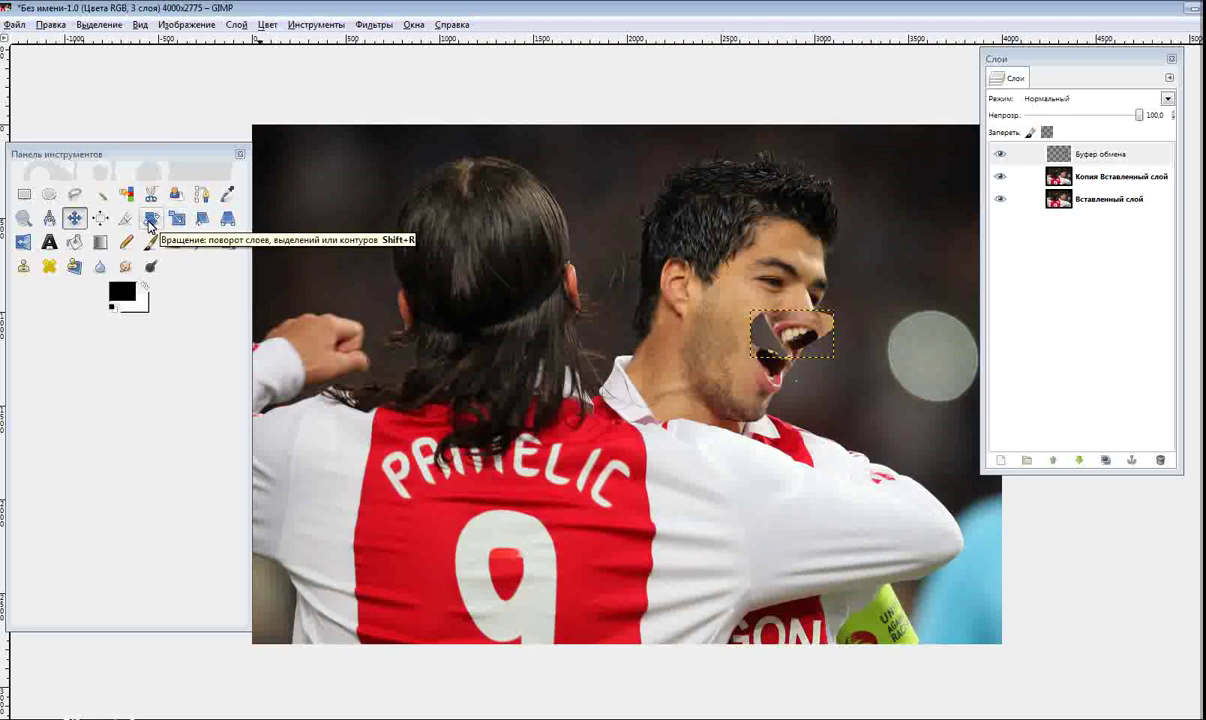
Rotate the mouth piece by -129.77° and reposition it over the face
click(148, 221)
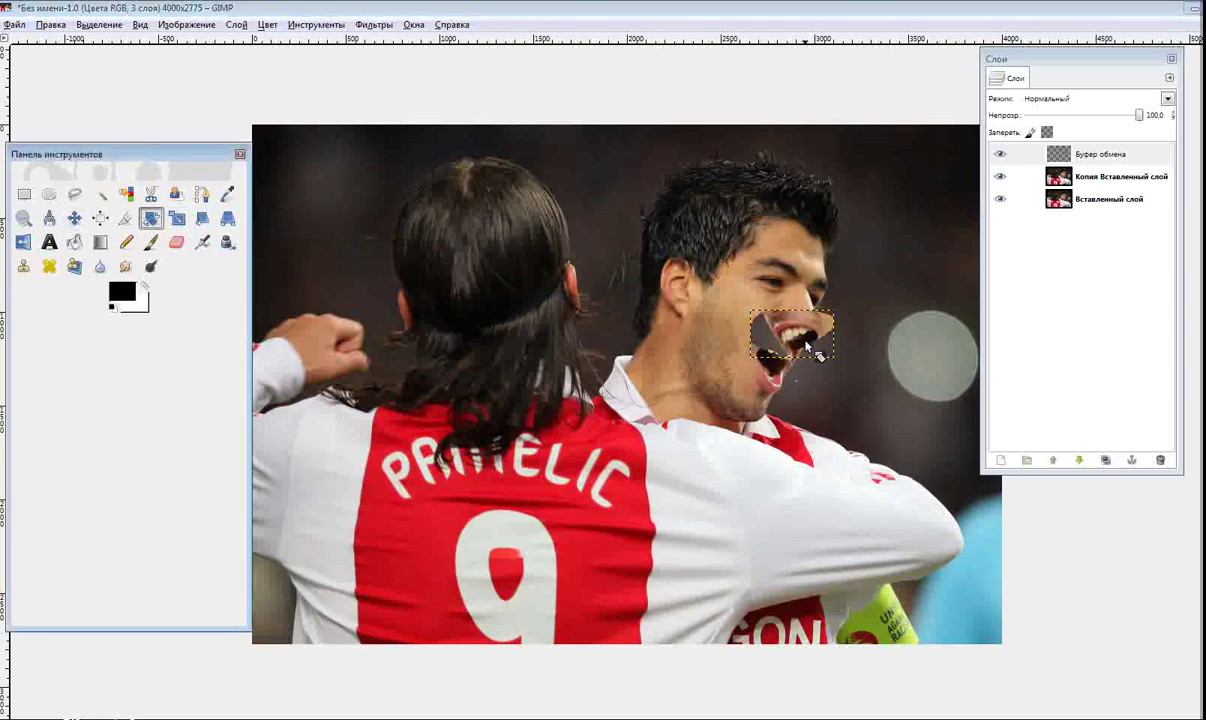
drag(827, 338, 767, 313)
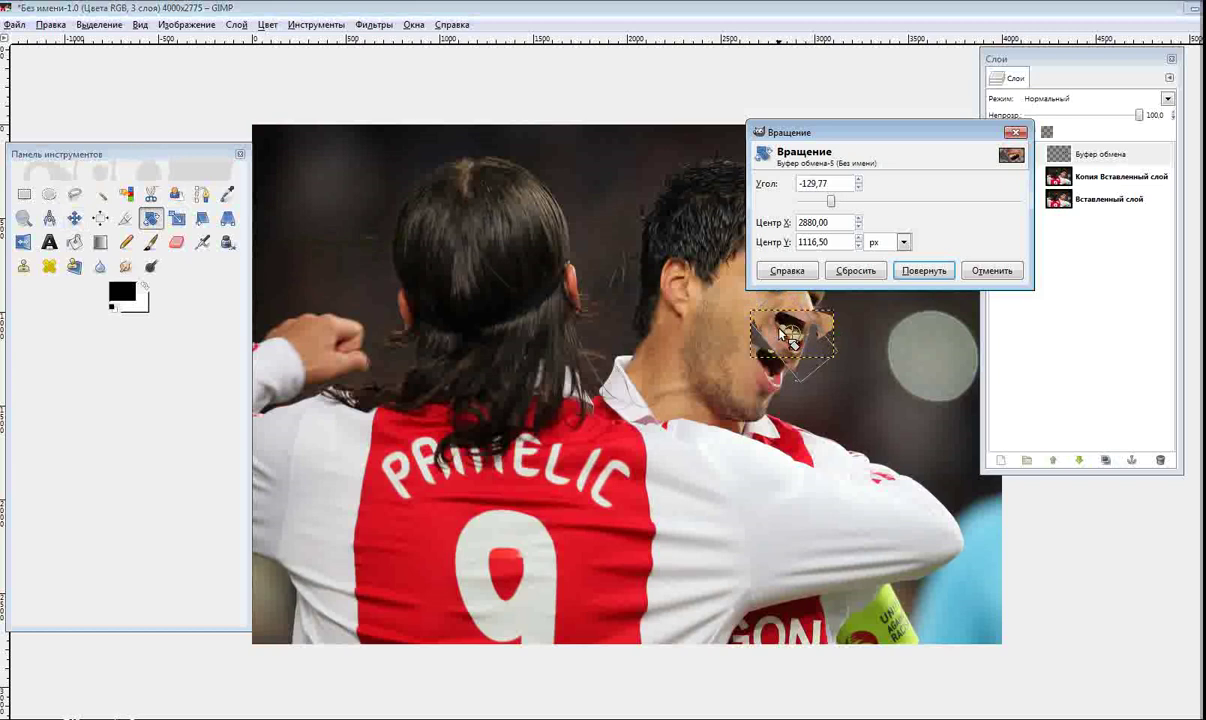
click(923, 270)
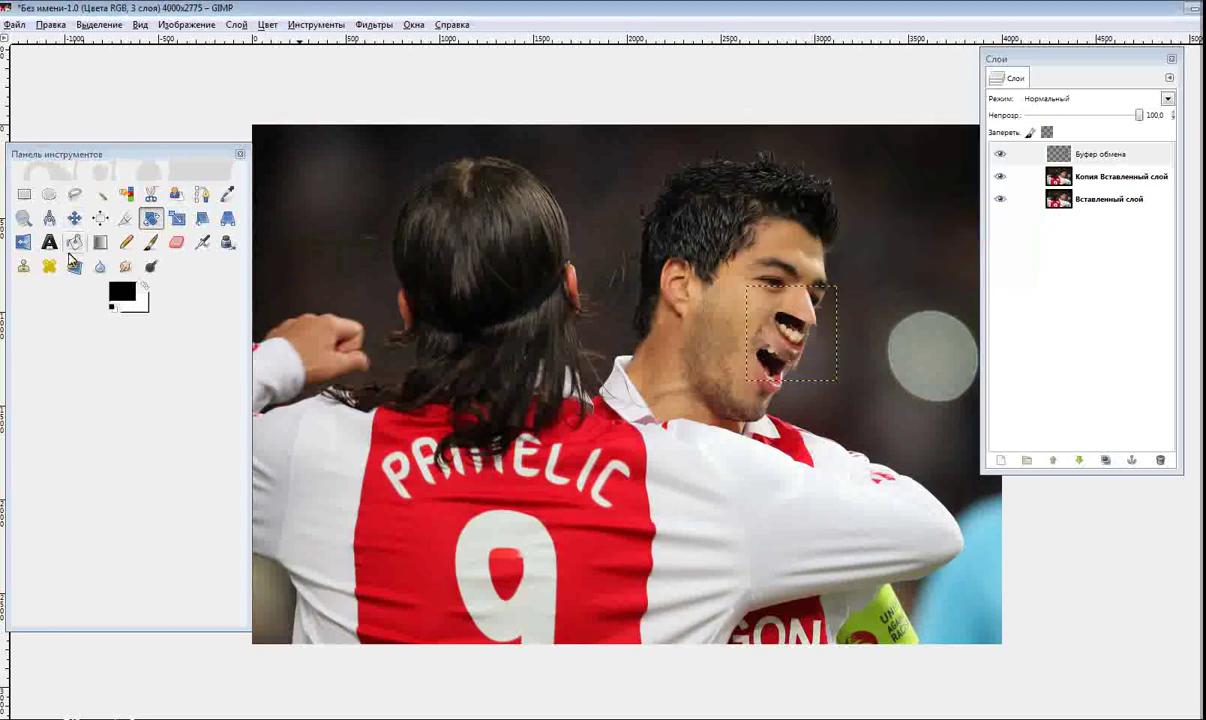
click(74, 217)
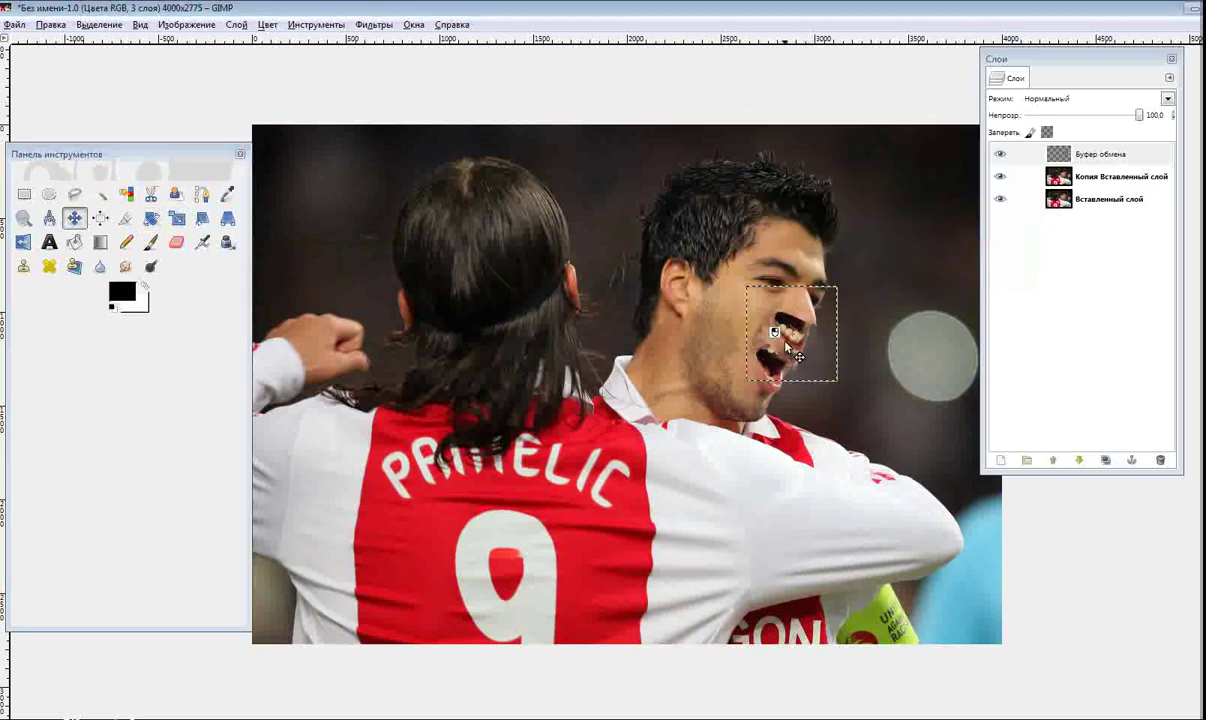
drag(807, 360, 767, 385)
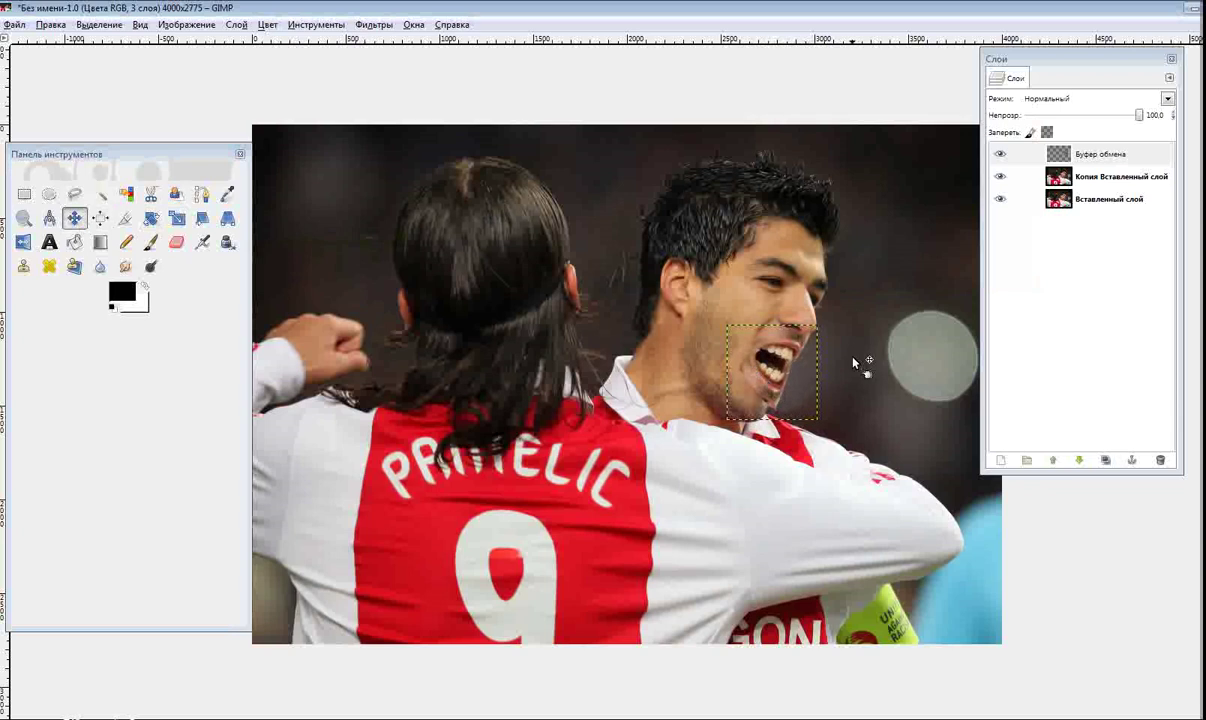
Nudge the mouth patch slightly up-right, then erase part of it with the Eraser
click(176, 241)
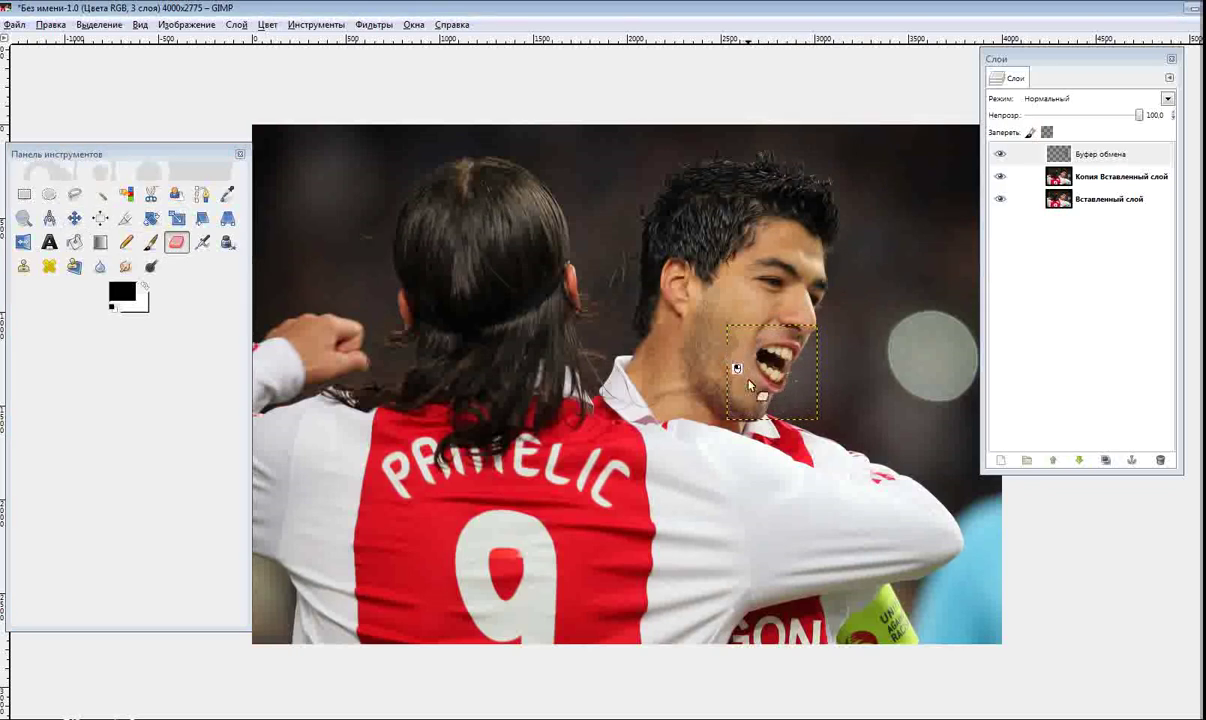
key(m)
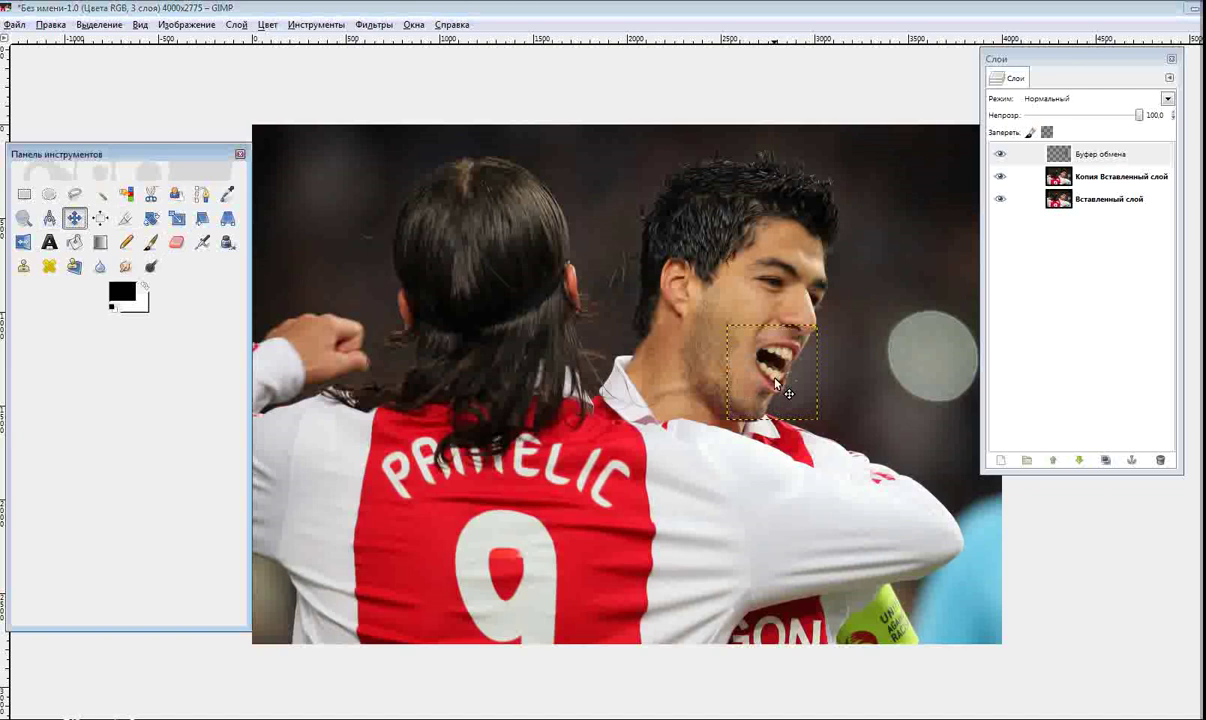
drag(776, 382, 776, 379)
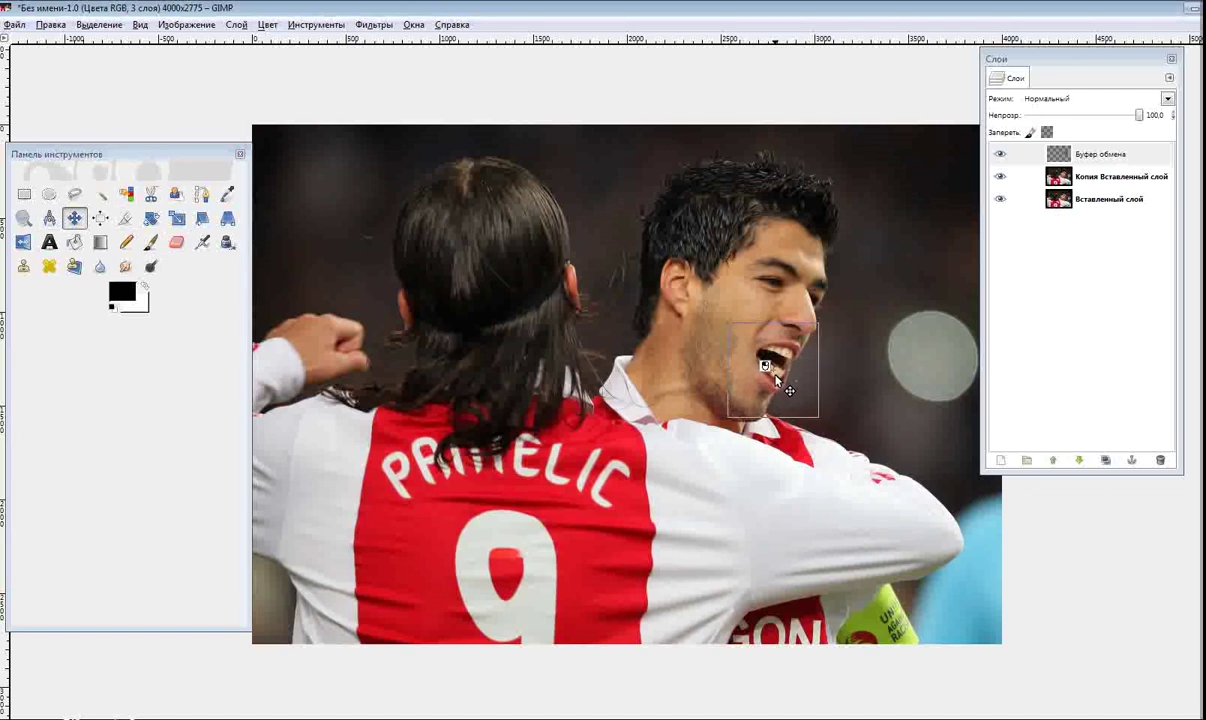
click(175, 241)
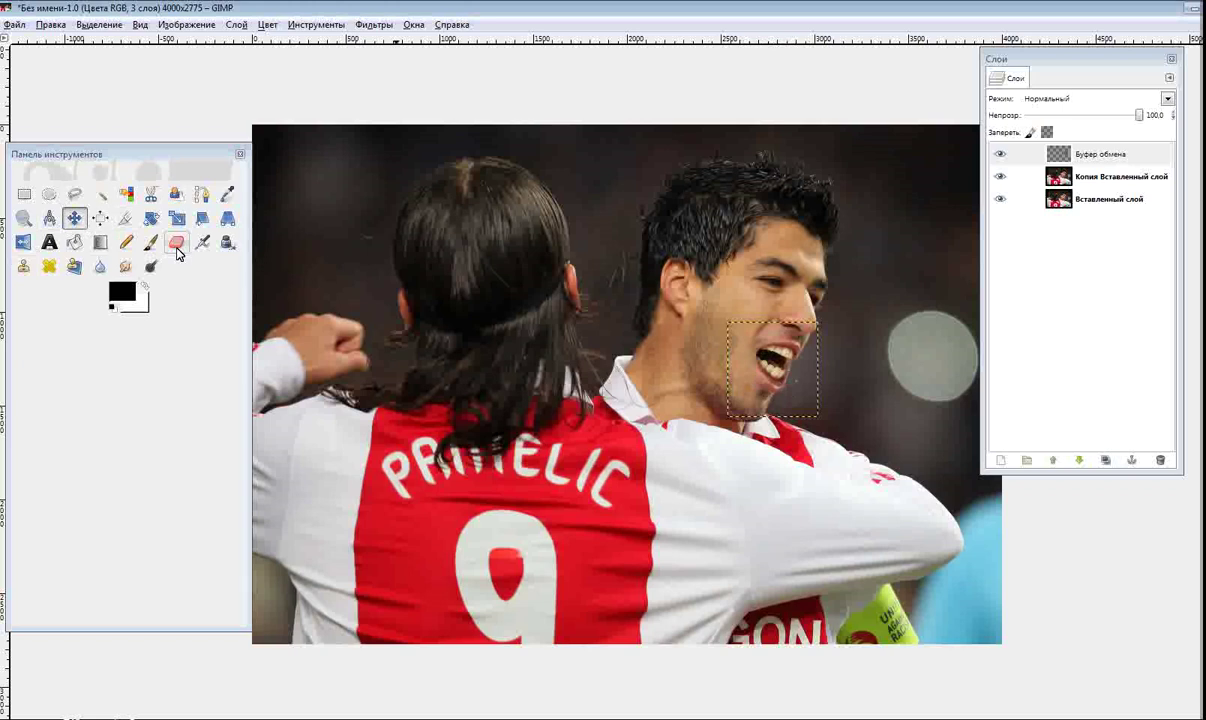
click(796, 393)
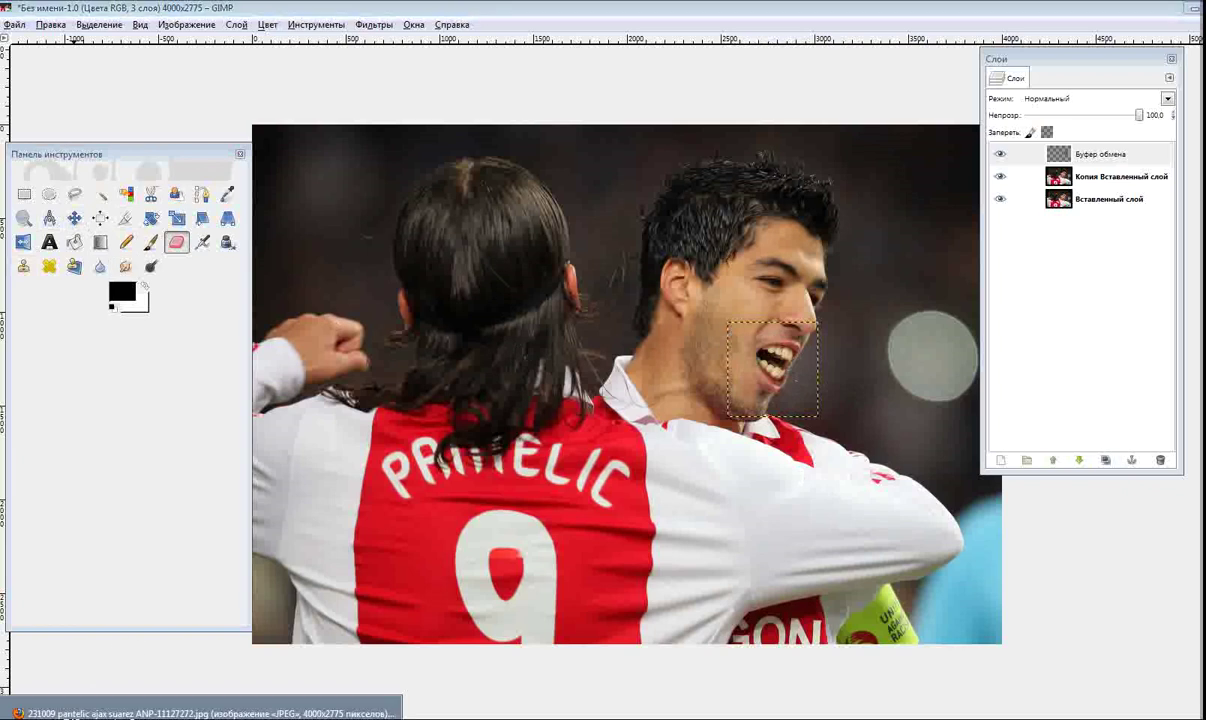
Close the football photo tab and search for 'ухо' in Firefox
click(66, 708)
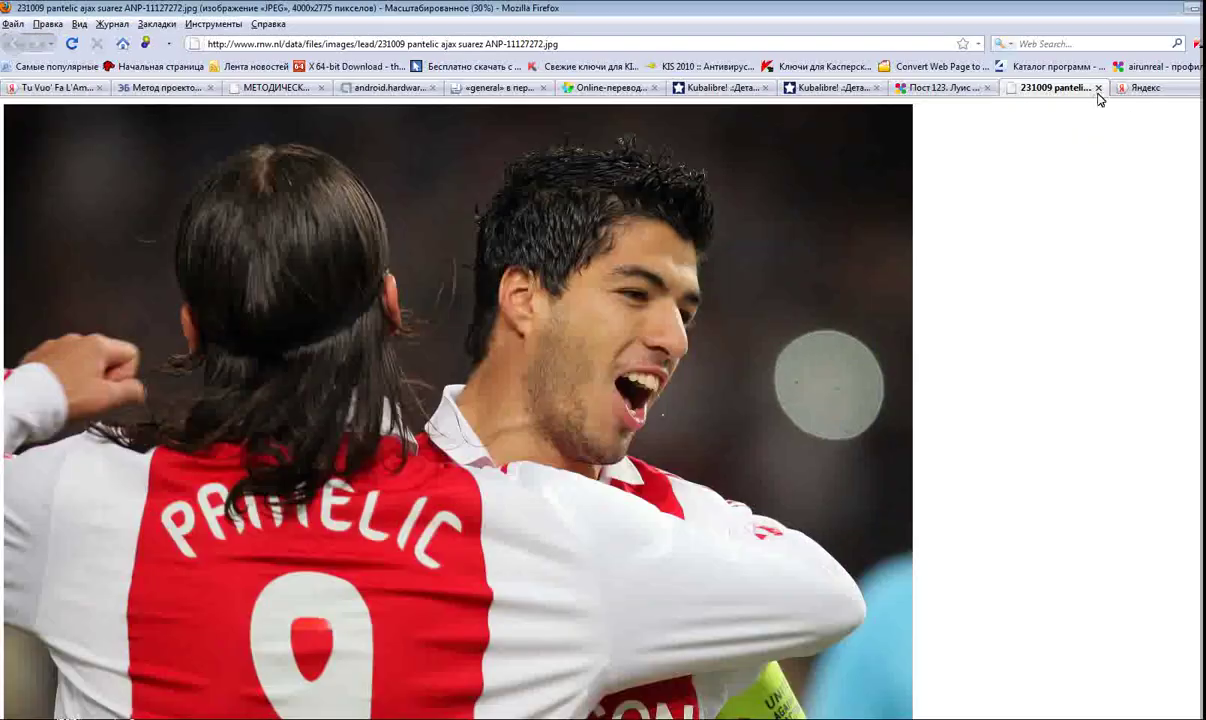
click(1096, 88)
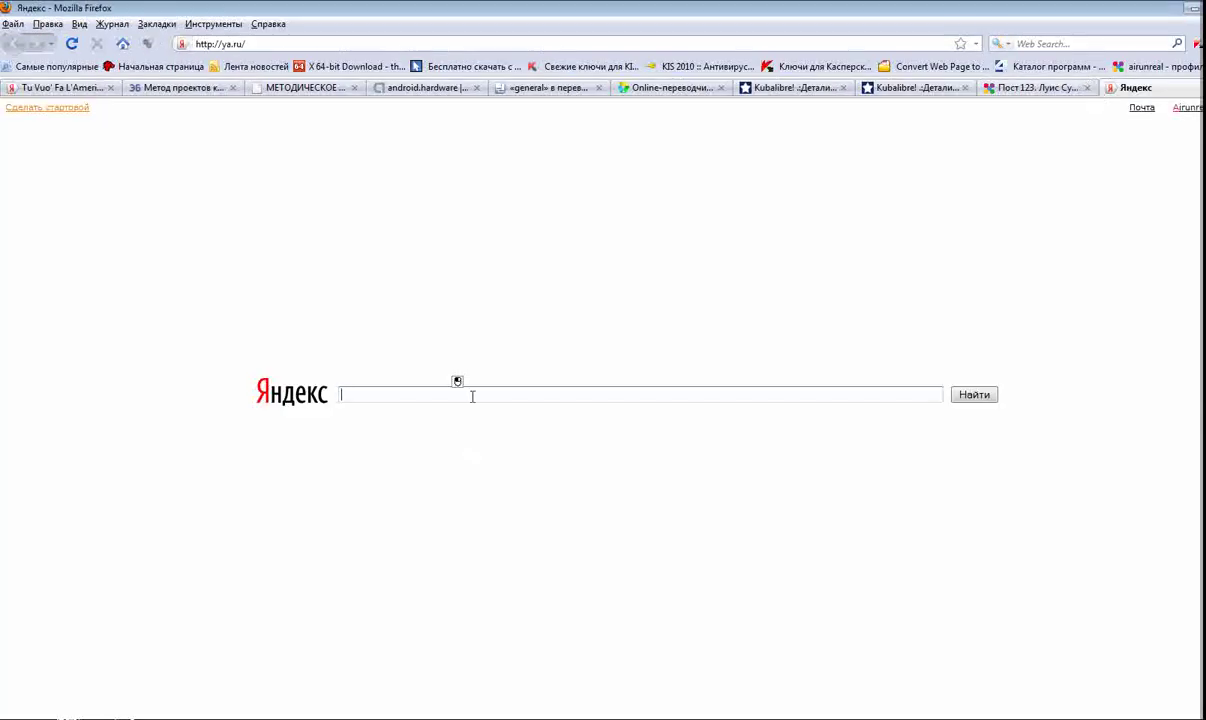
text(e[)
key(BackSpace)
key(BackSpace)
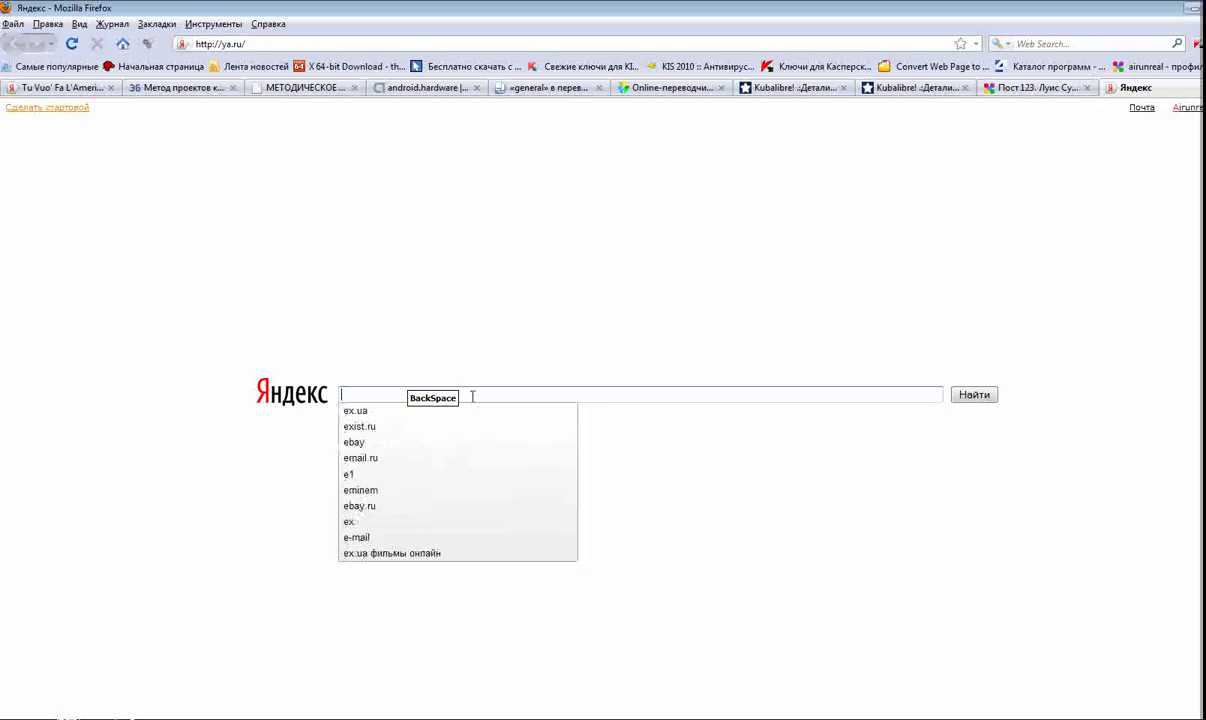
text(ухо)
key(Return)
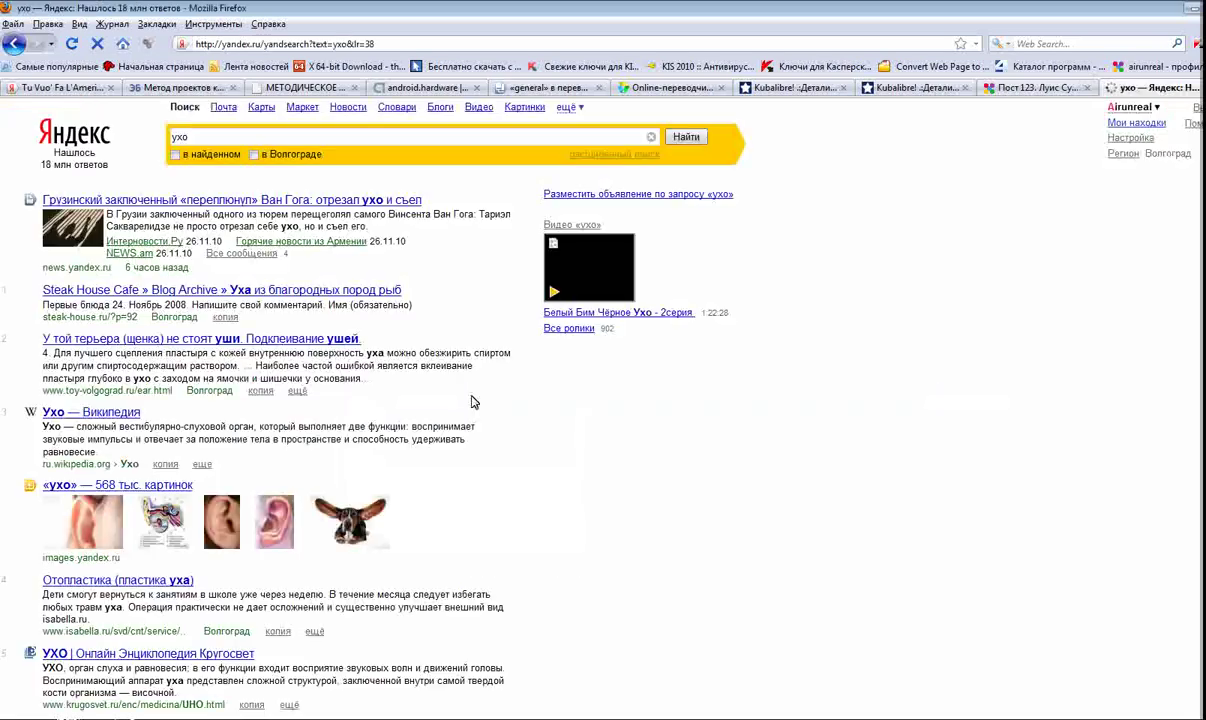
Copy the 400×387 big-eared face from Yandex Pictures page 2, then return to GIMP
click(530, 108)
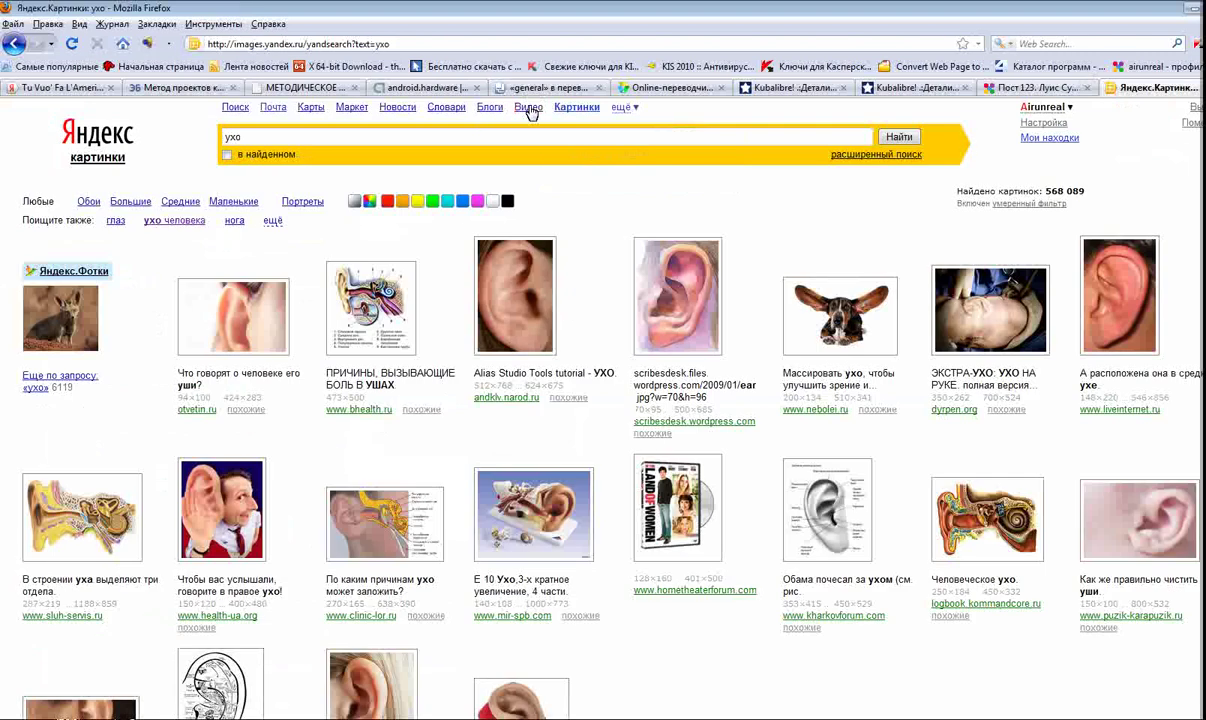
middle_click(757, 397)
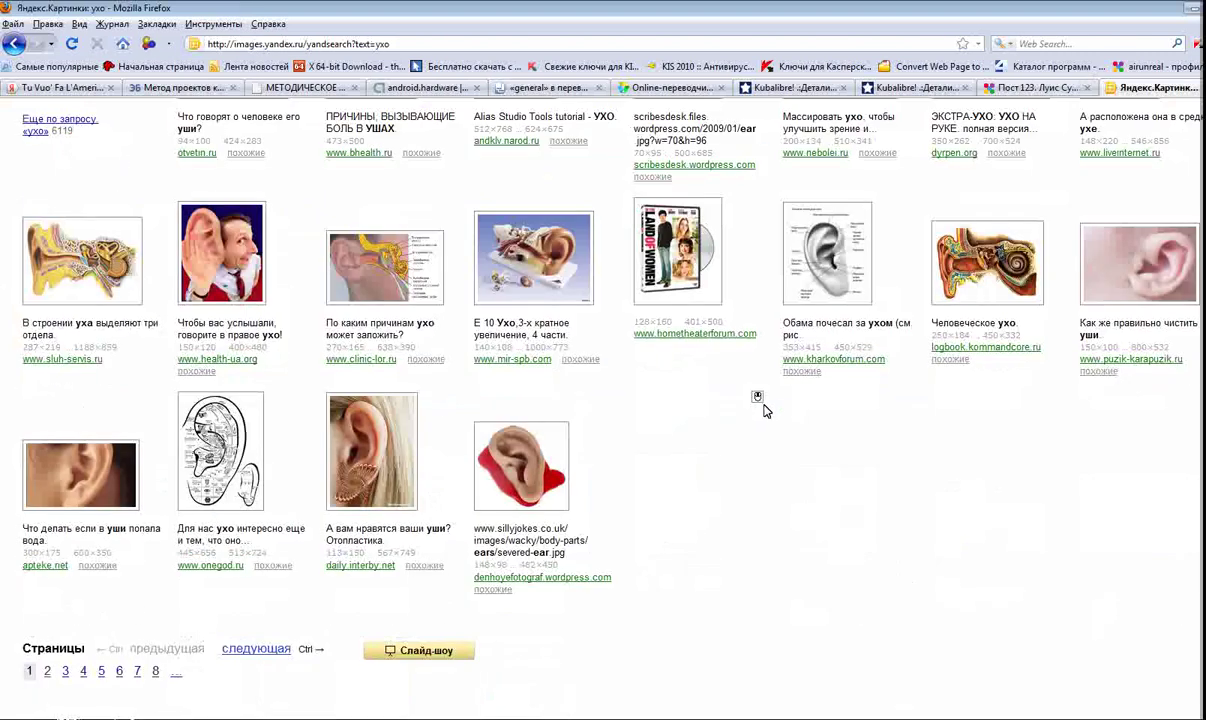
click(47, 671)
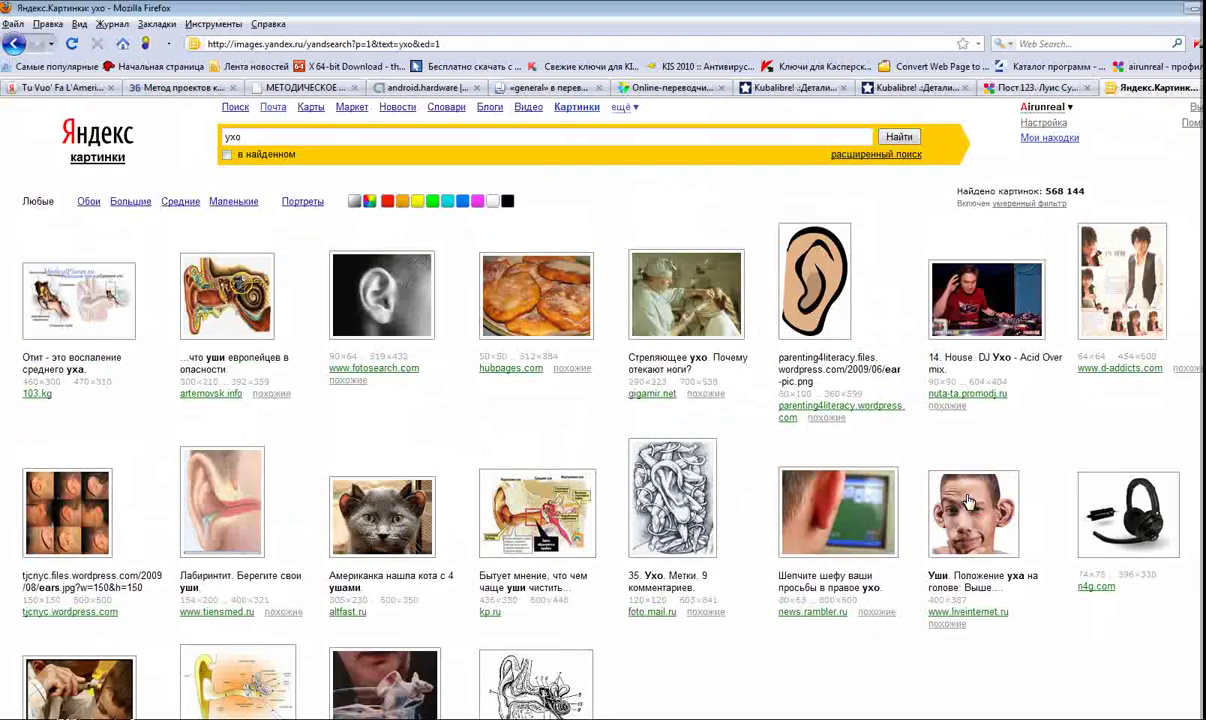
click(969, 502)
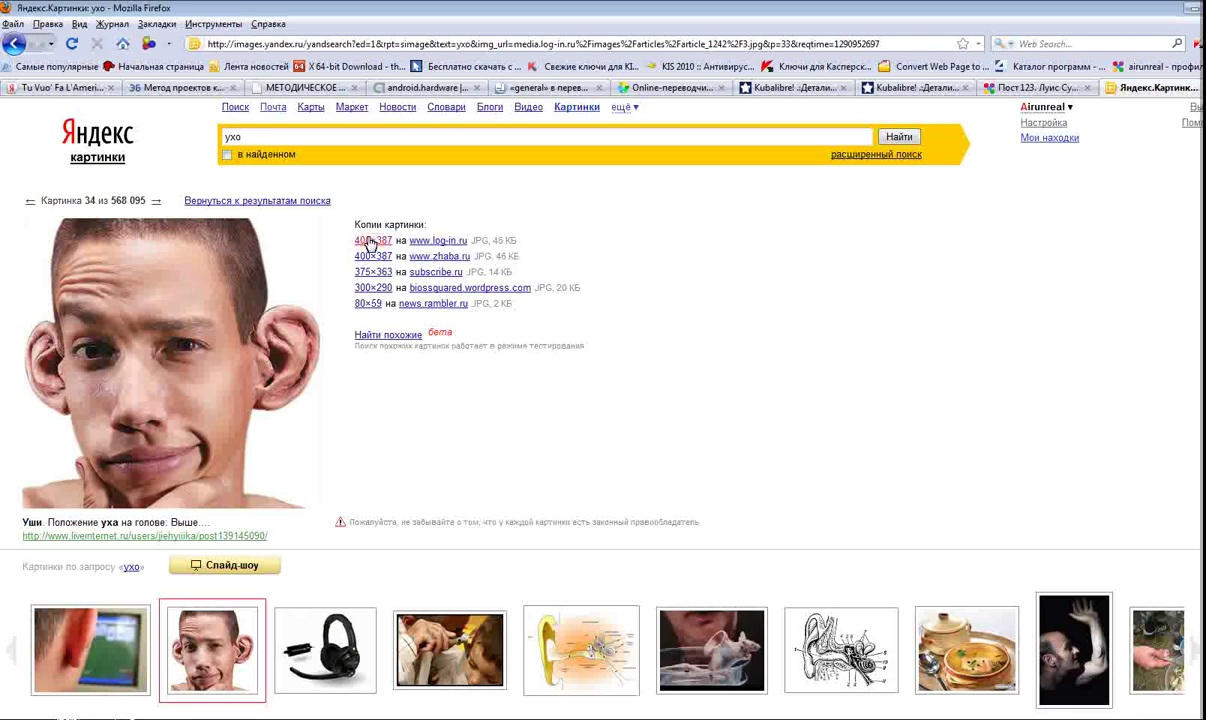
click(371, 240)
right_click(252, 213)
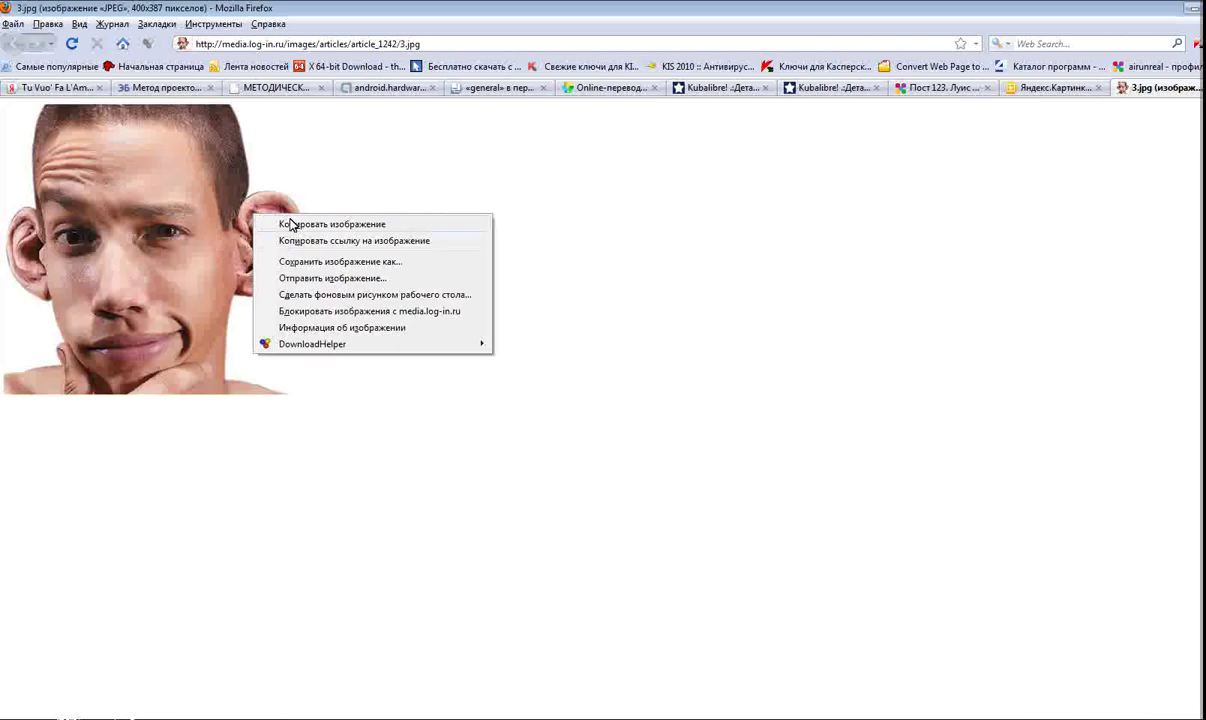
click(276, 222)
click(343, 716)
click(330, 707)
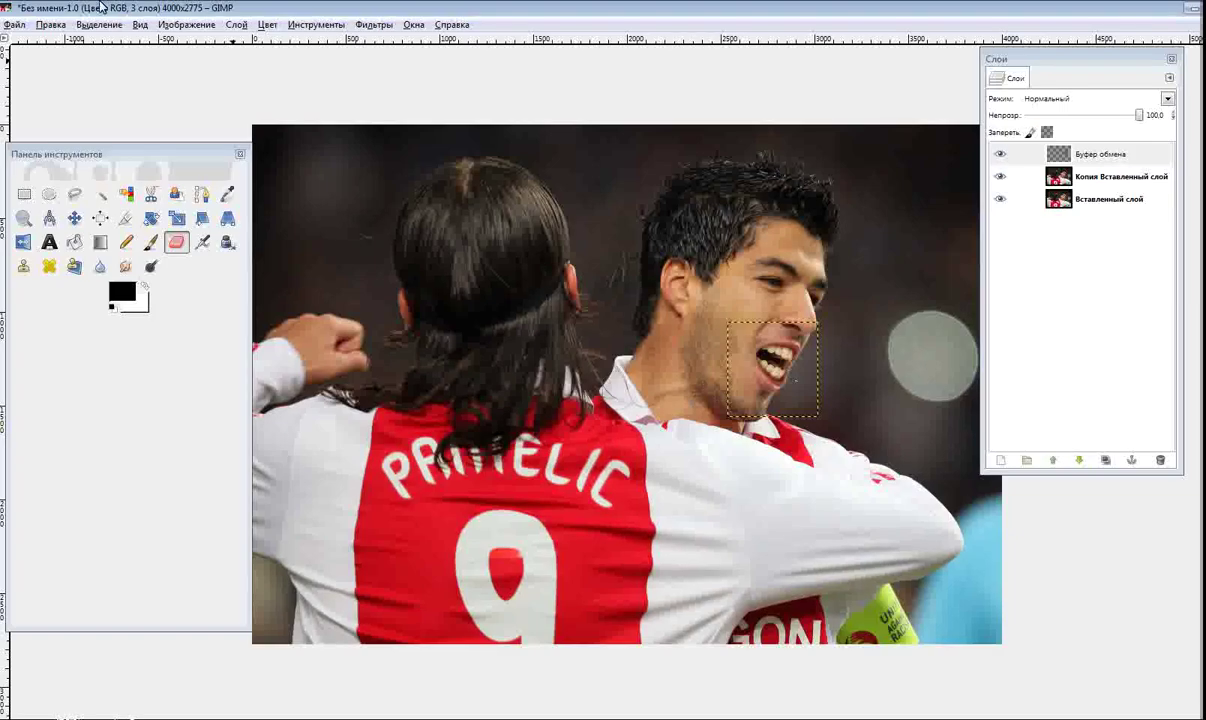
Paste the big-eared face as a new layer and scale it up to 2546×2463 pixels
click(80, 25)
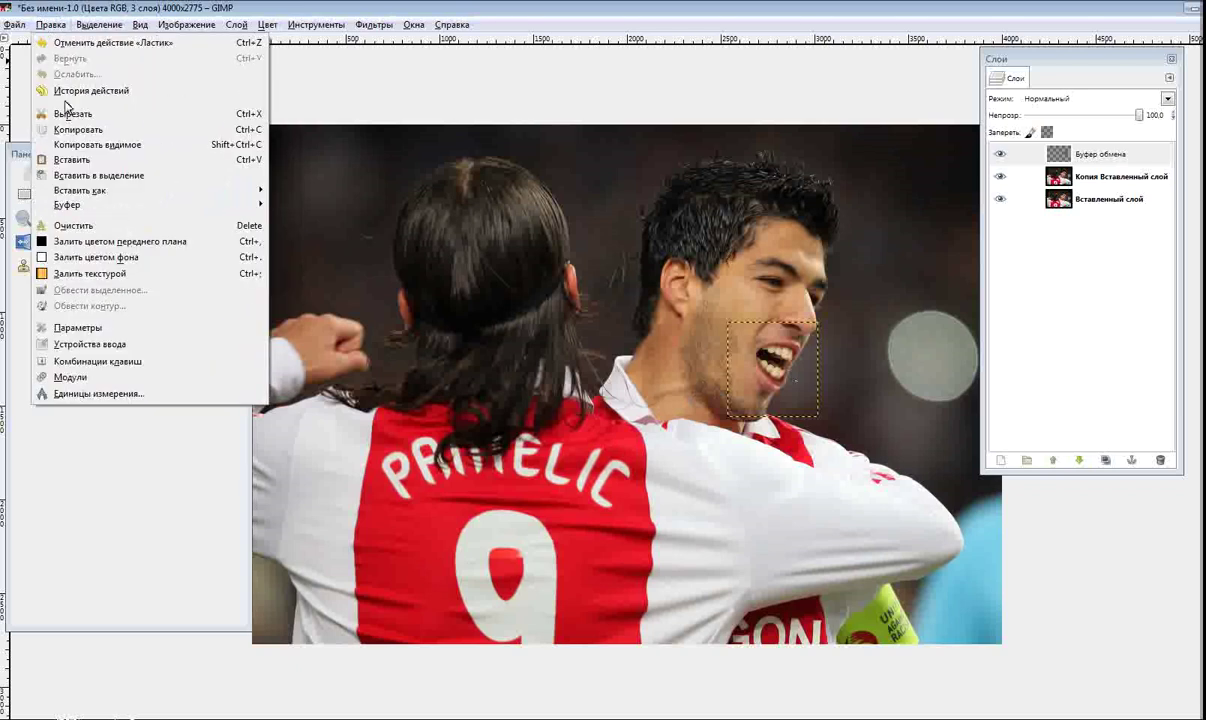
mouse_move(80, 190)
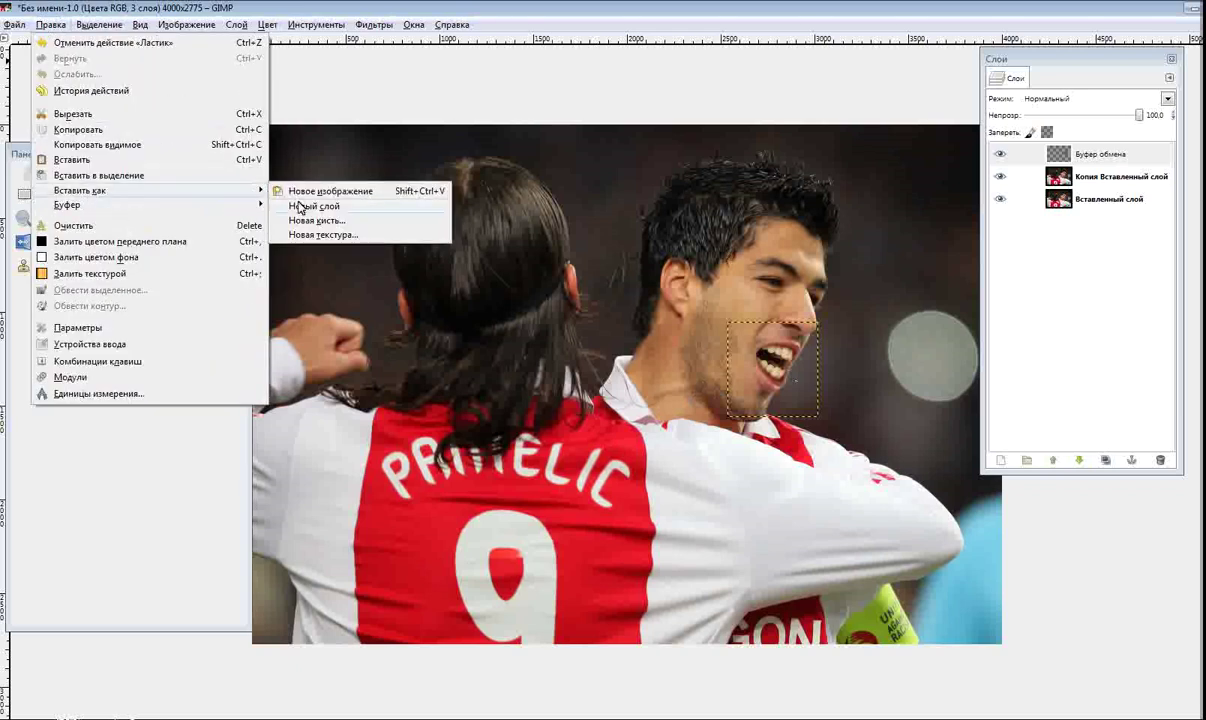
click(299, 206)
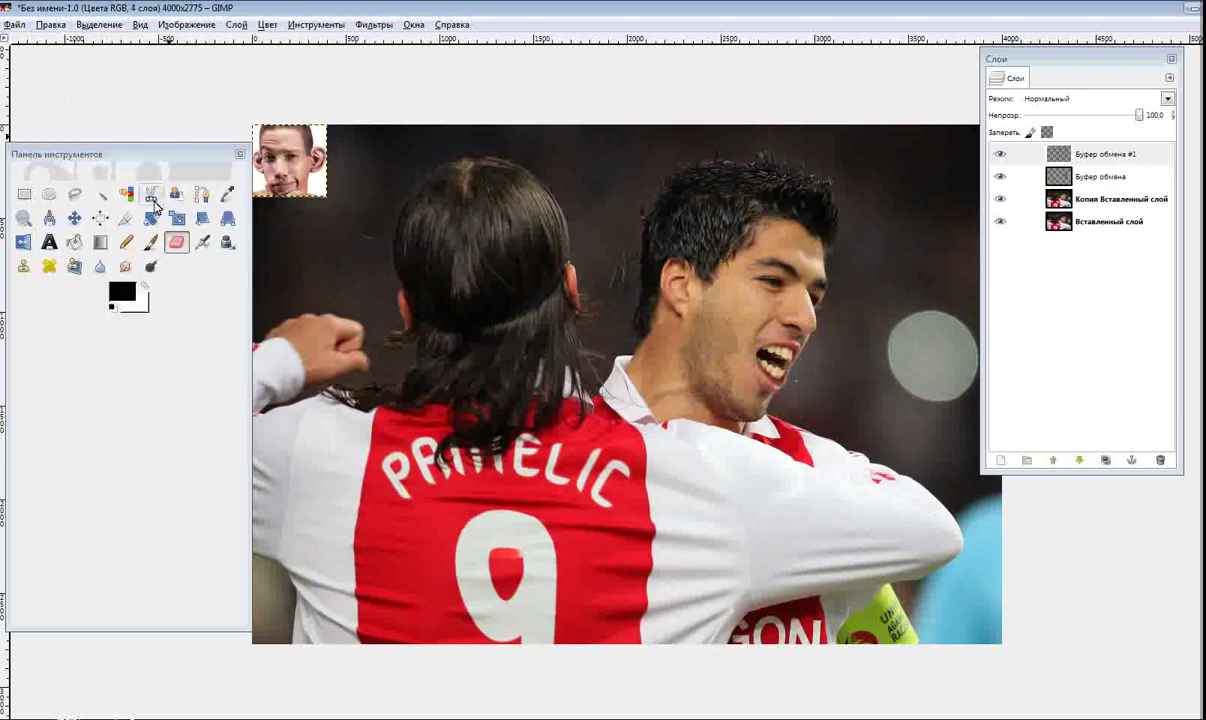
click(176, 218)
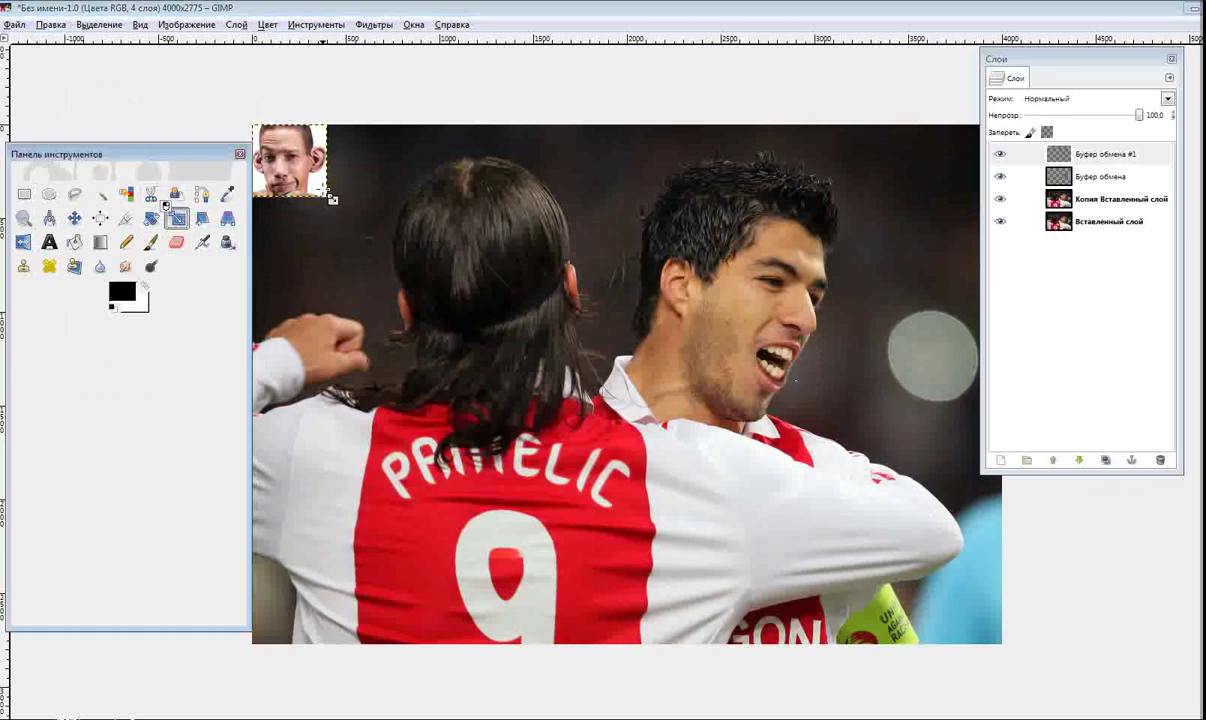
drag(332, 199, 614, 461)
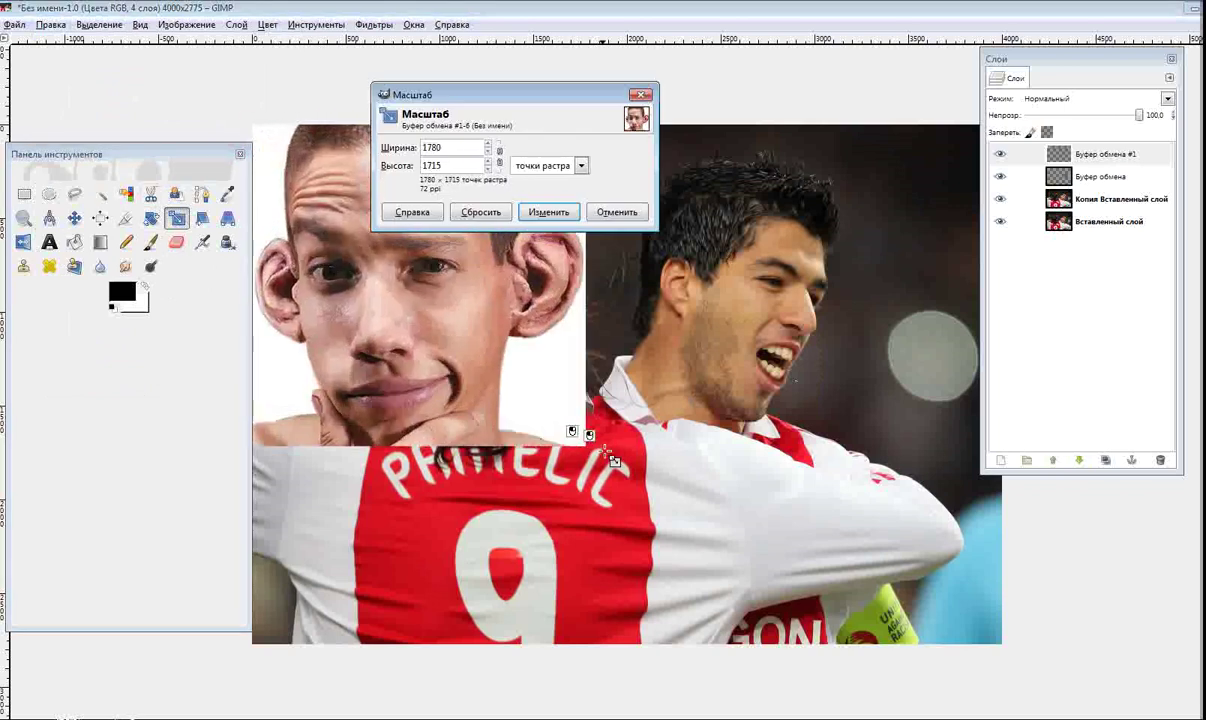
mouse_move(608, 453)
mouse_down()
mouse_move(744, 556)
mouse_move(765, 590)
mouse_up()
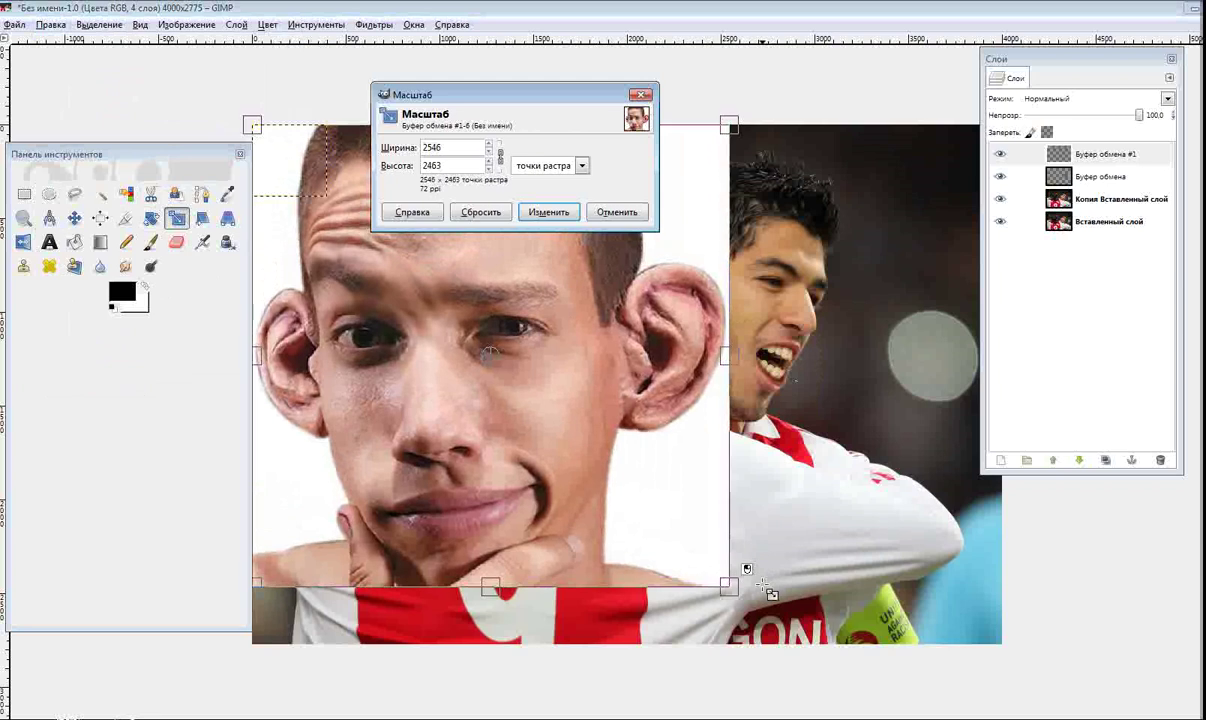
click(537, 207)
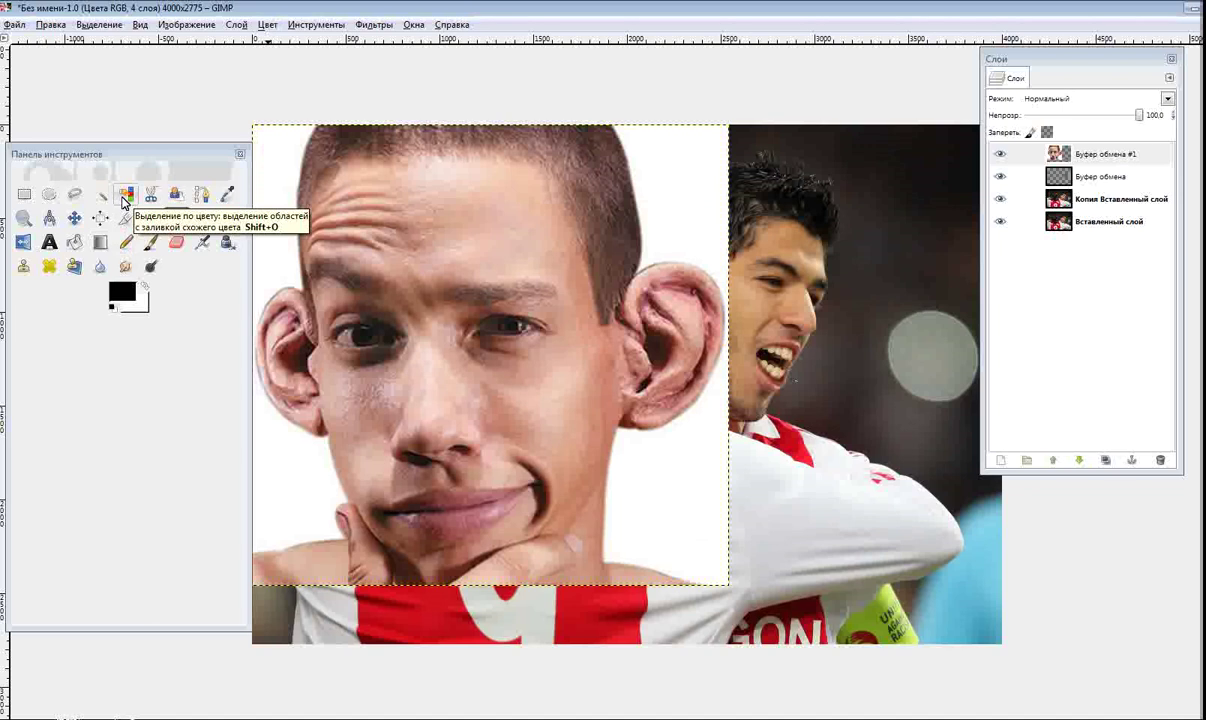
Fuzzy-select the white background left and right of the face and delete it
click(124, 195)
click(268, 183)
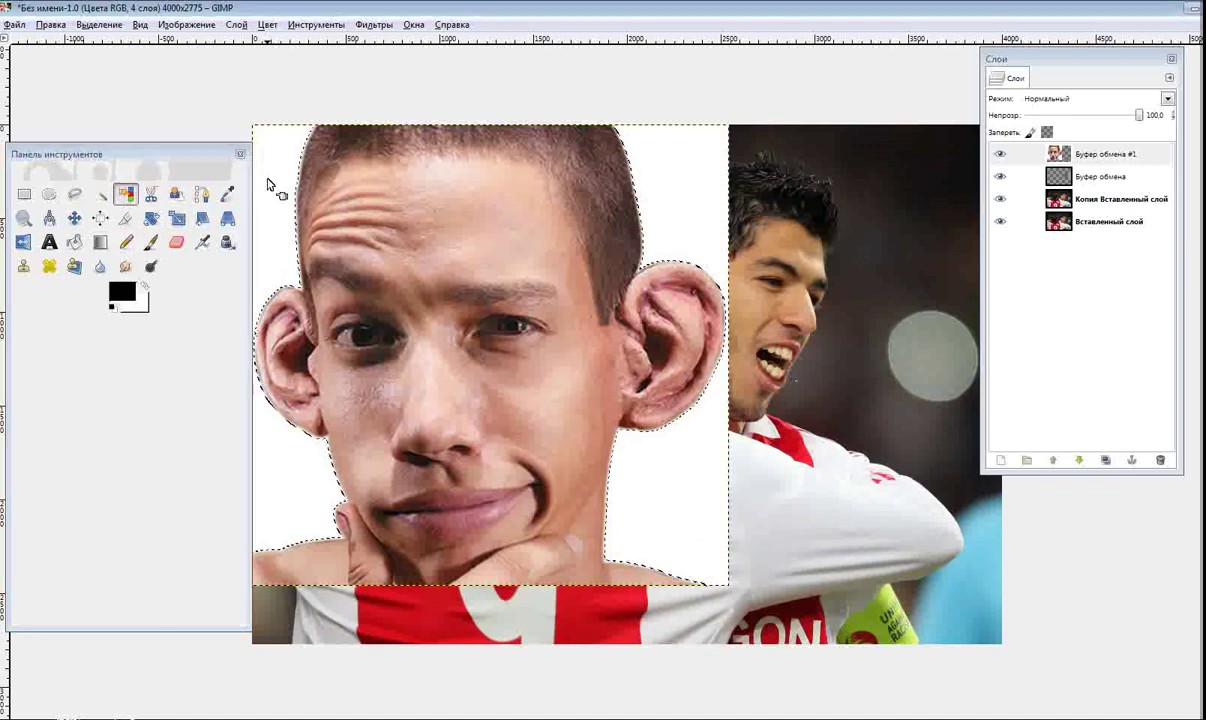
key(Delete)
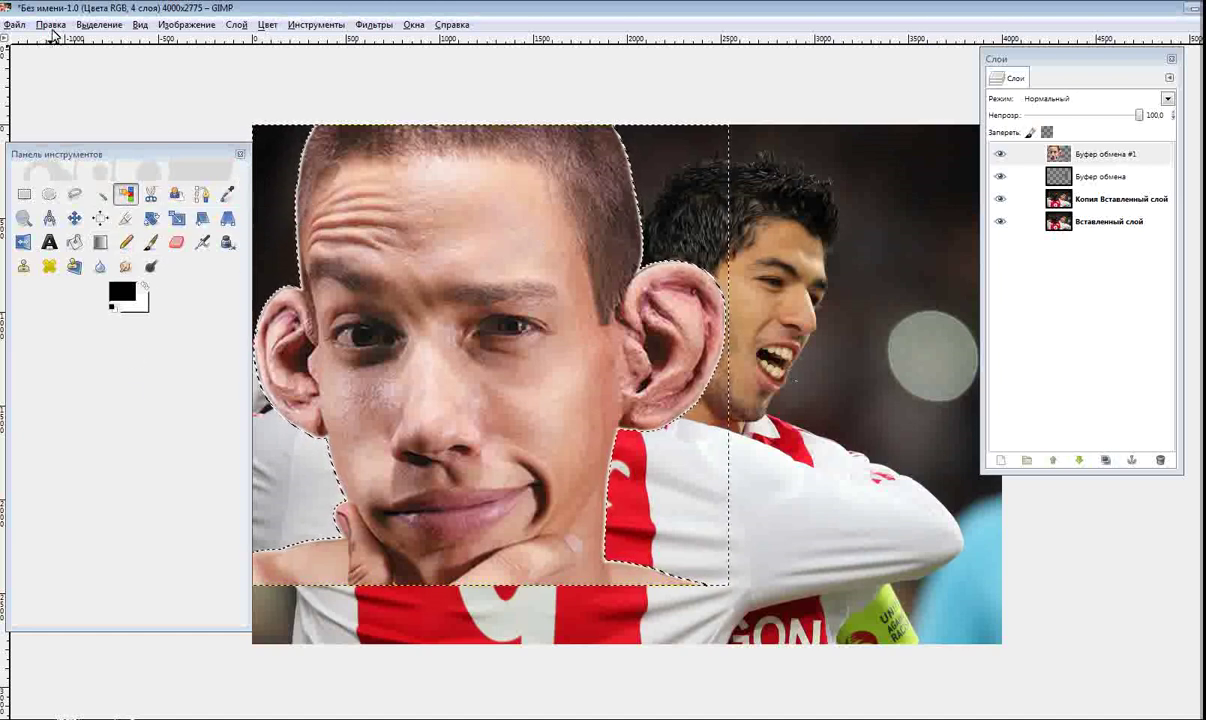
click(50, 27)
click(60, 48)
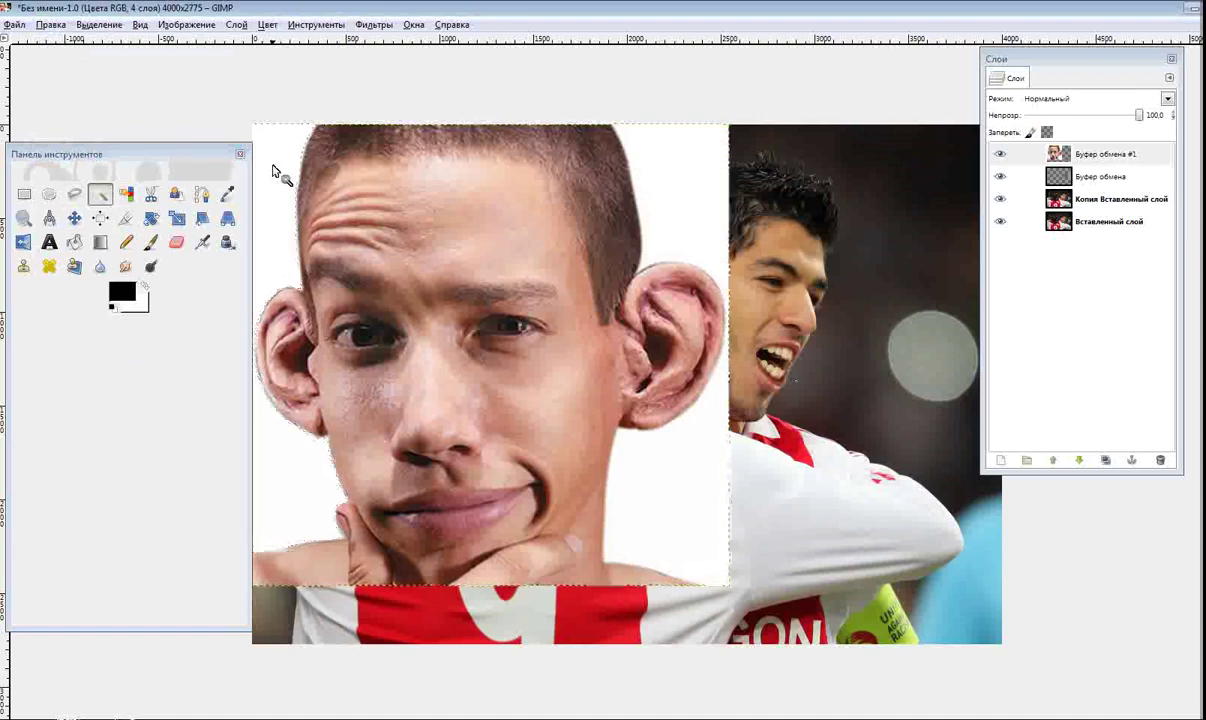
key(Delete)
click(662, 182)
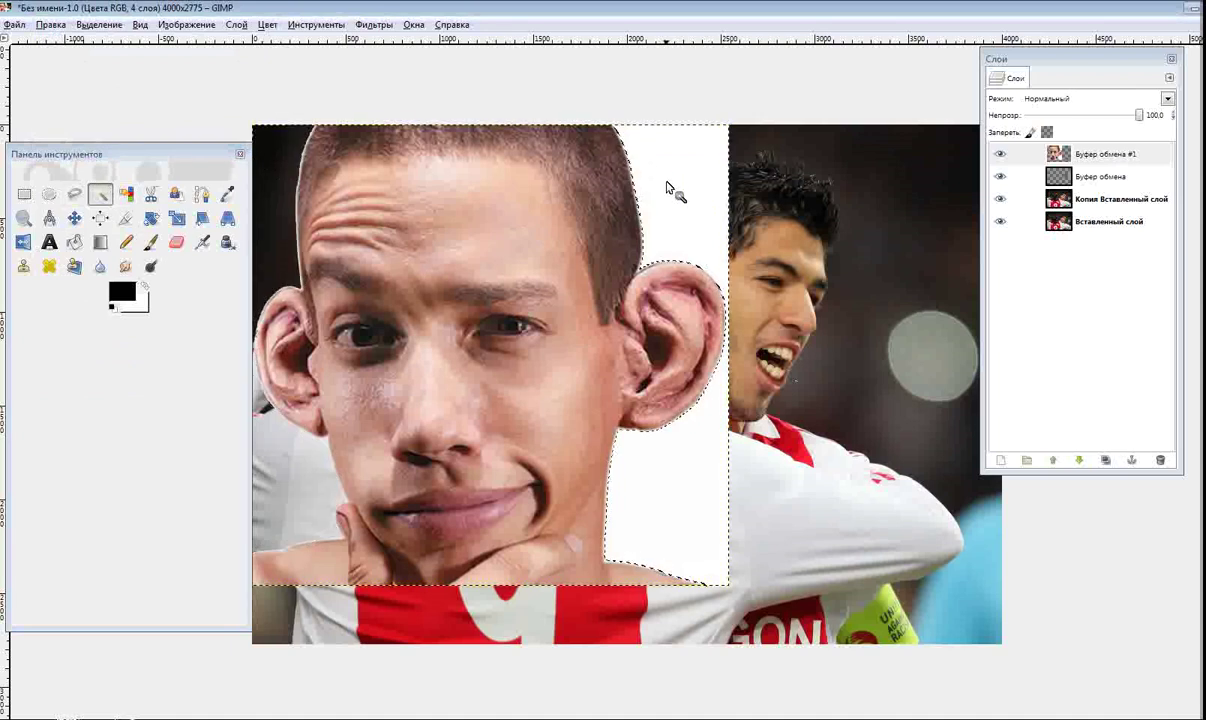
key(Delete)
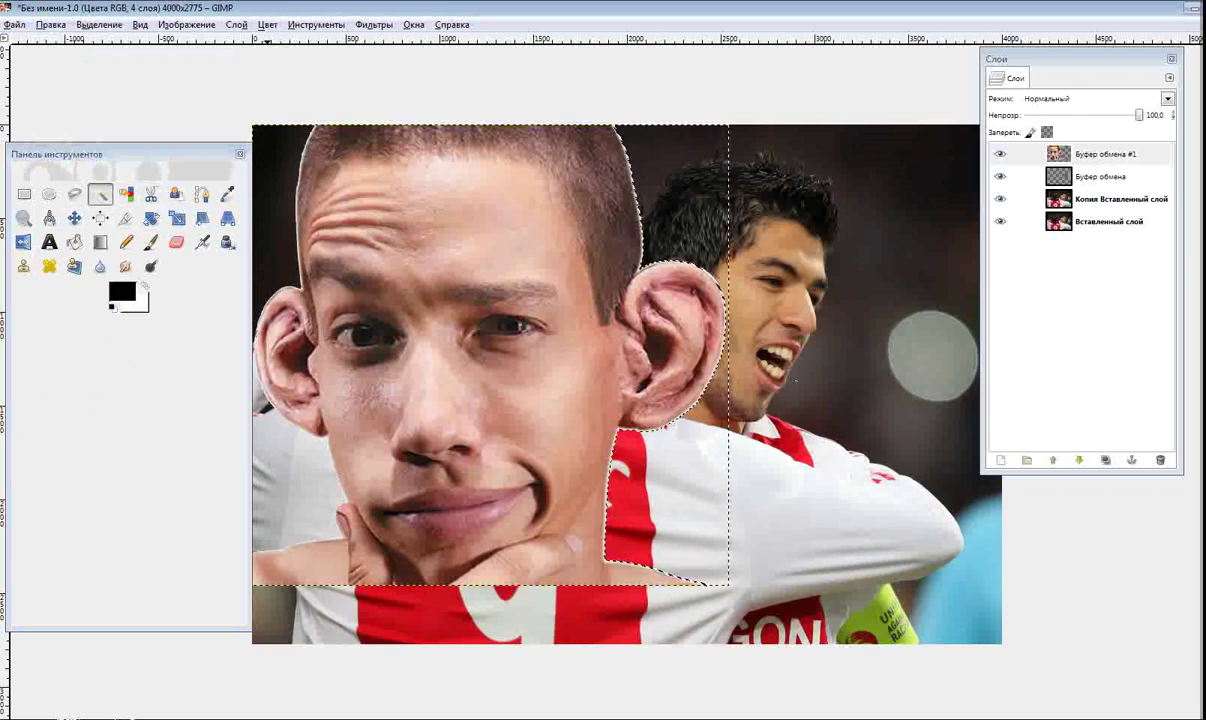
Undo the clearing and inspect the current selection as a mask
click(50, 24)
key(Delete)
click(63, 22)
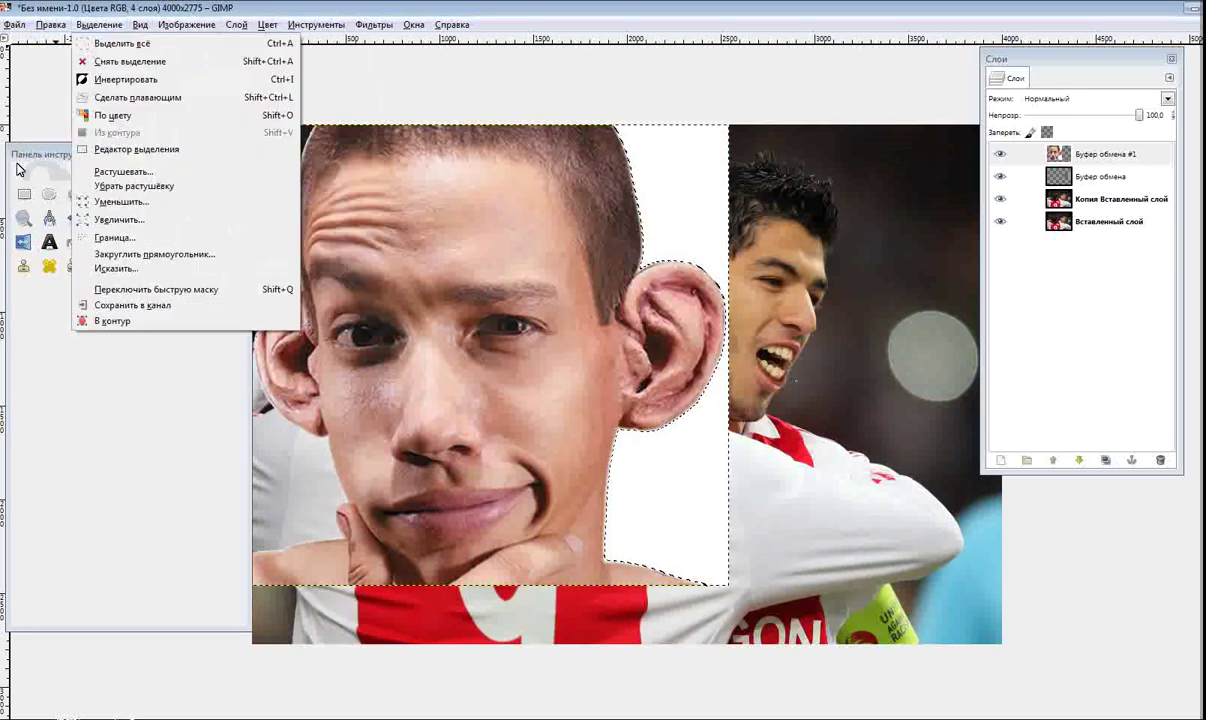
click(105, 149)
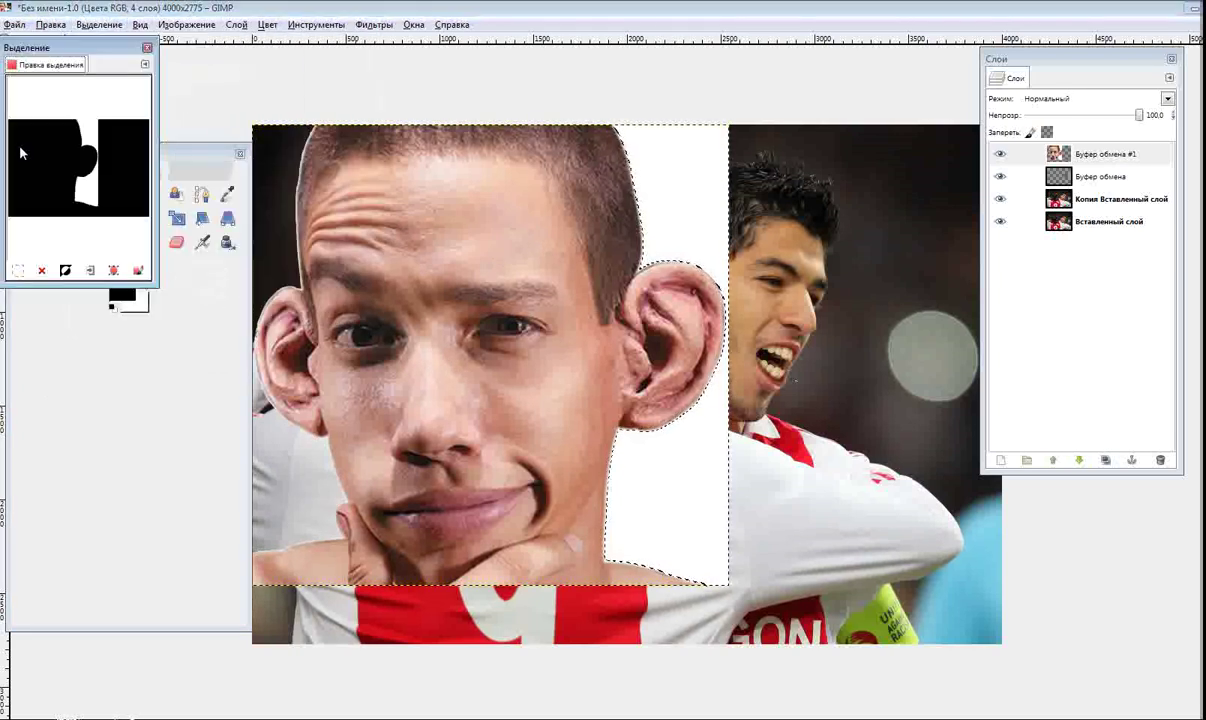
click(146, 48)
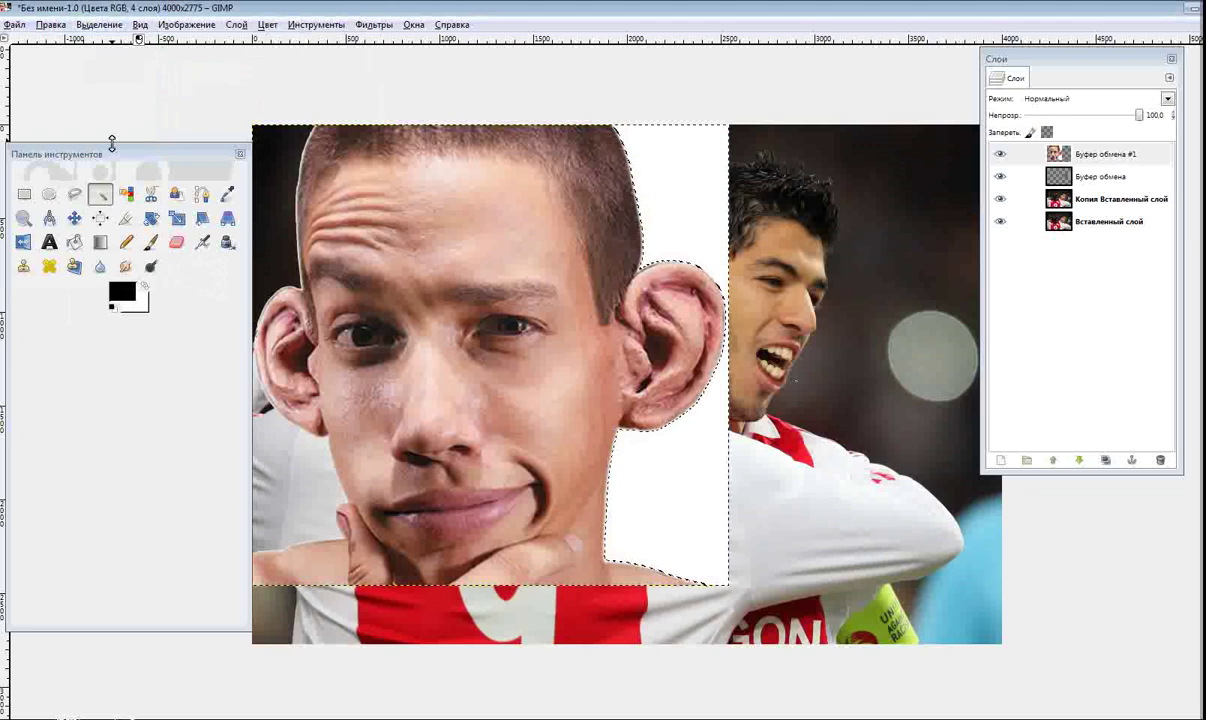
Raise the Fuzzy Select threshold to about 63, delete the white area, then undo it
double_click(99, 194)
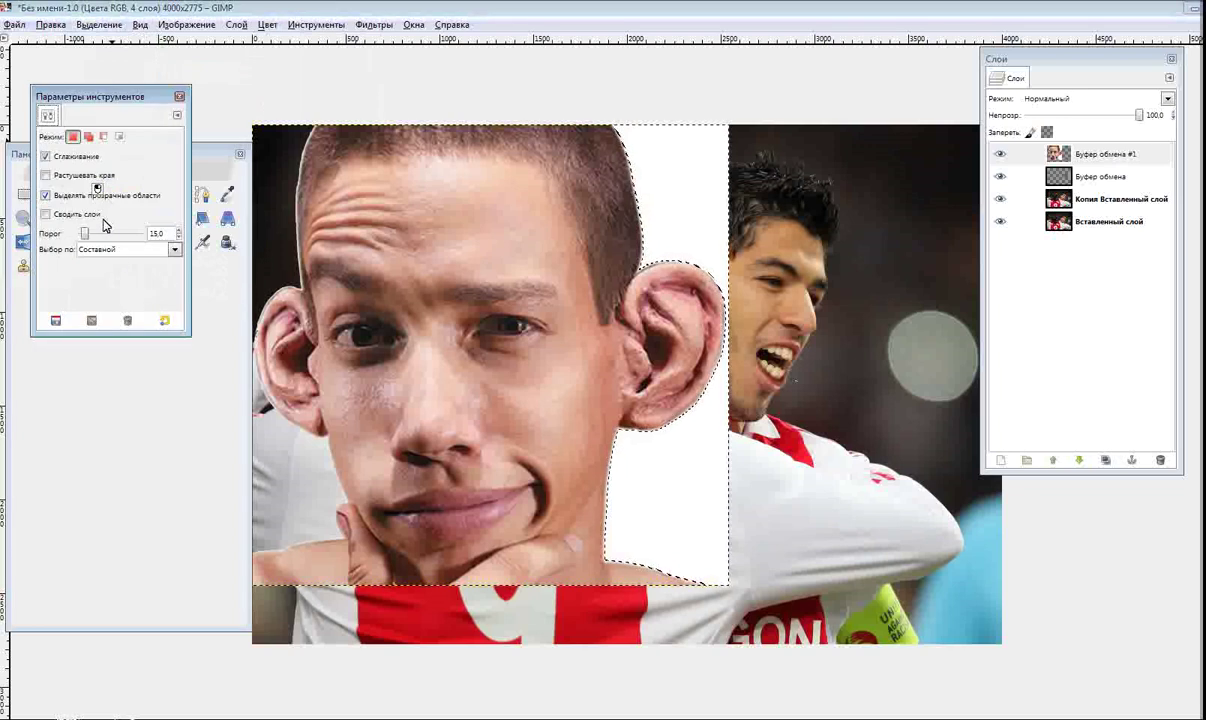
drag(86, 238, 112, 233)
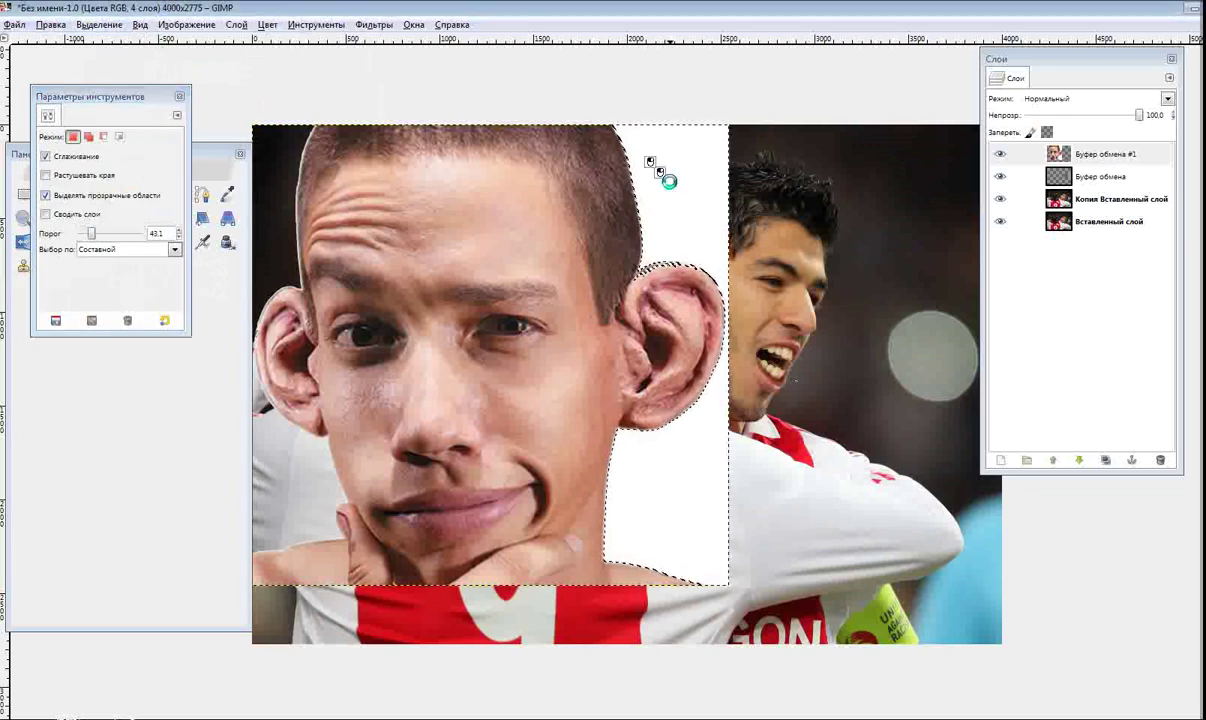
drag(89, 236, 97, 233)
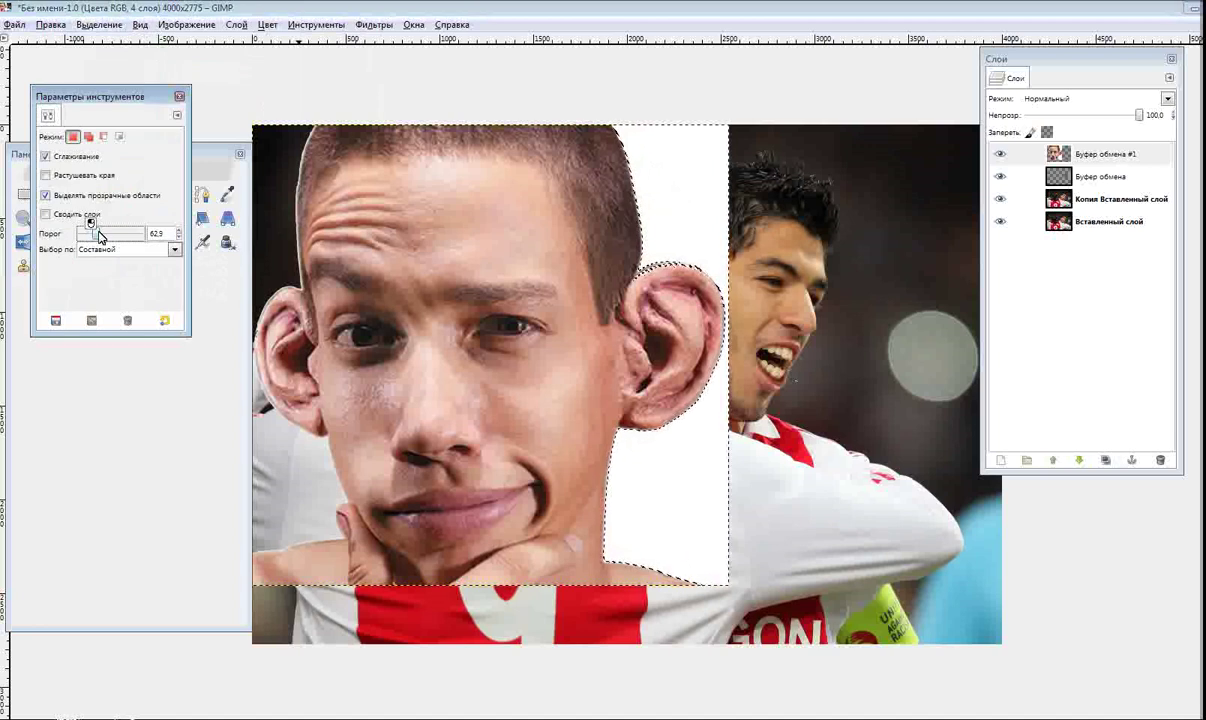
key(Delete)
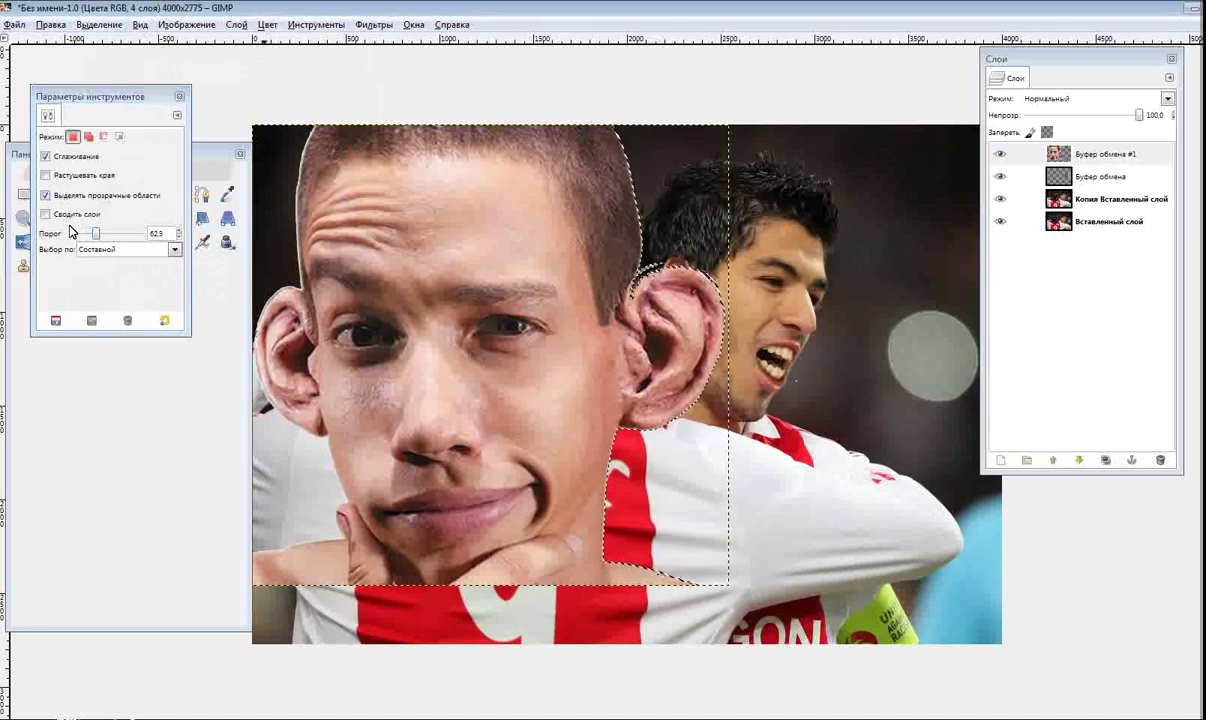
click(50, 24)
click(72, 46)
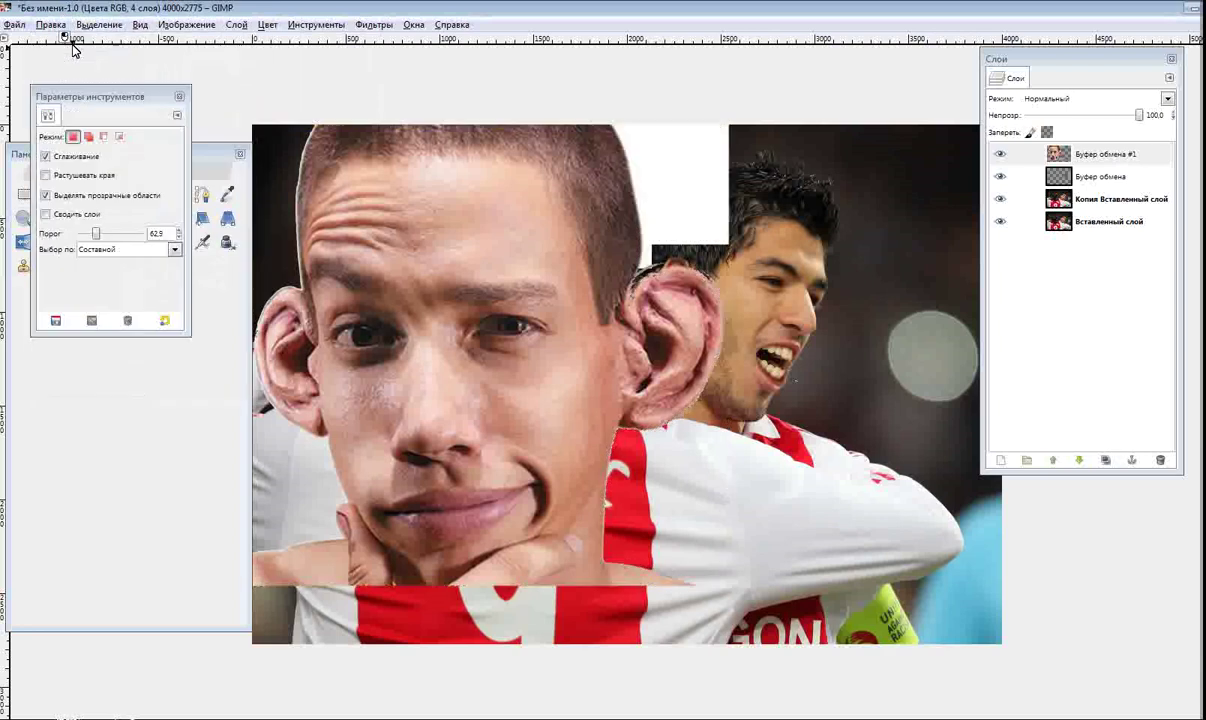
Set the Fuzzy Select threshold to 30 and clear the white area beside the head
drag(96, 233, 78, 233)
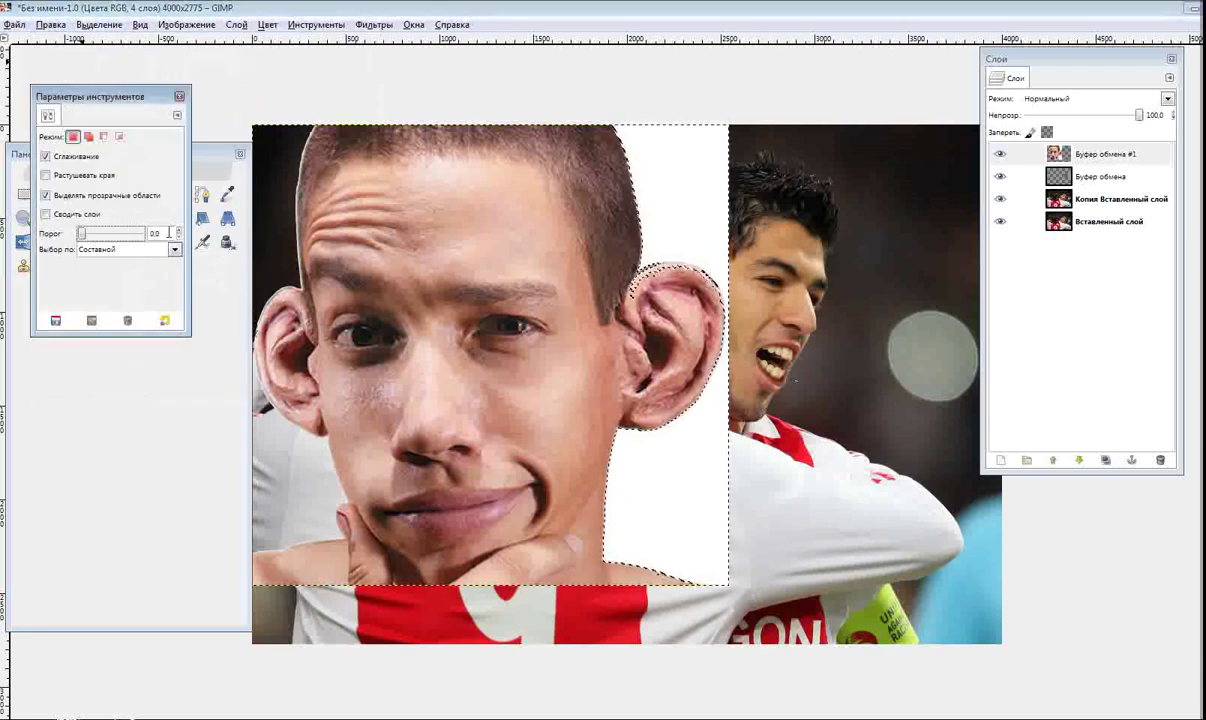
click(80, 232)
text(30)
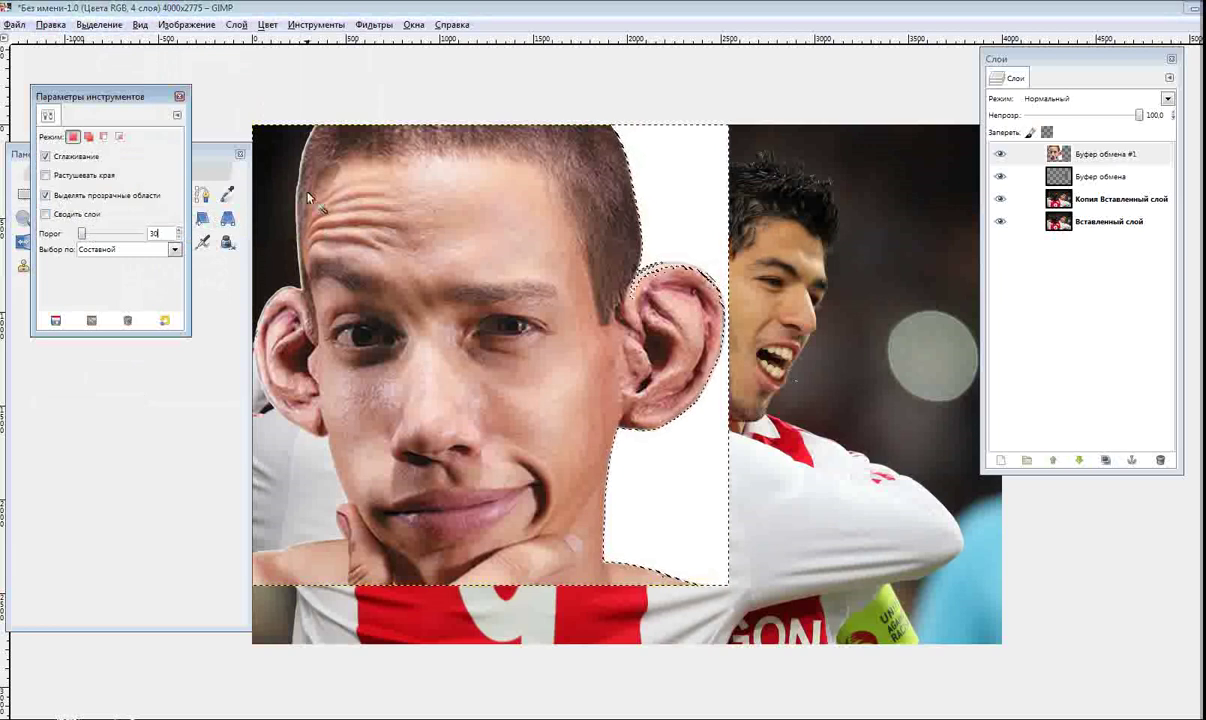
click(662, 161)
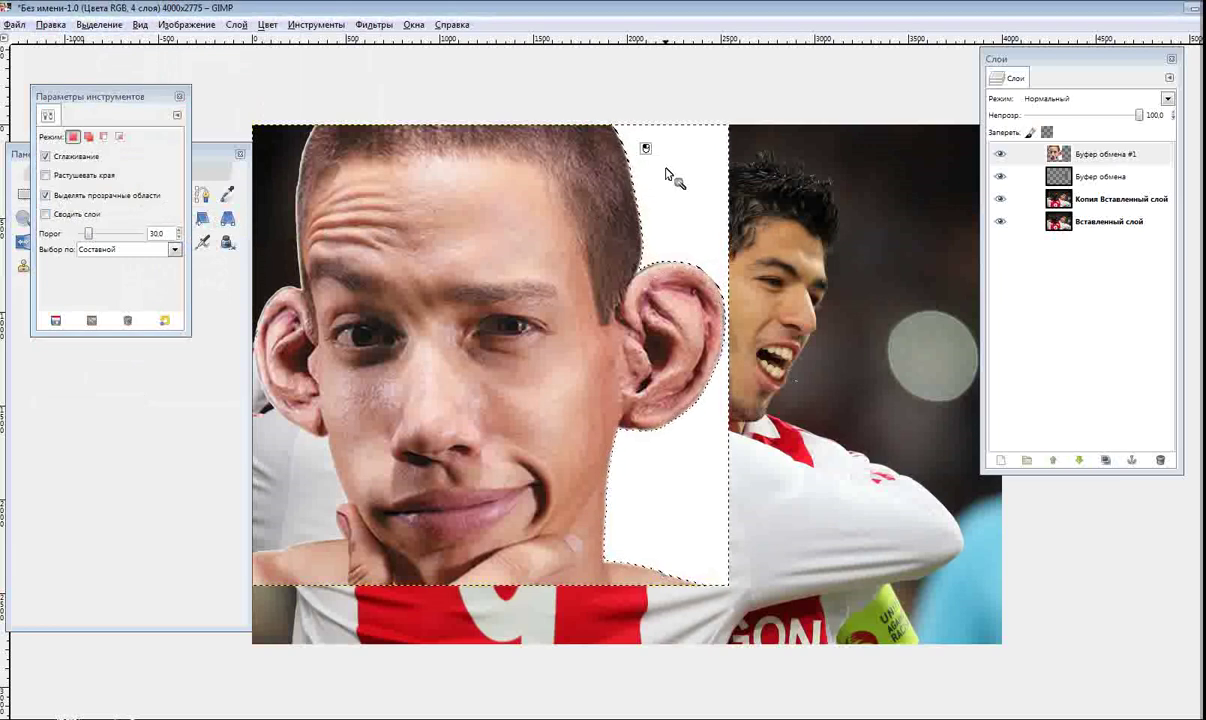
key(Delete)
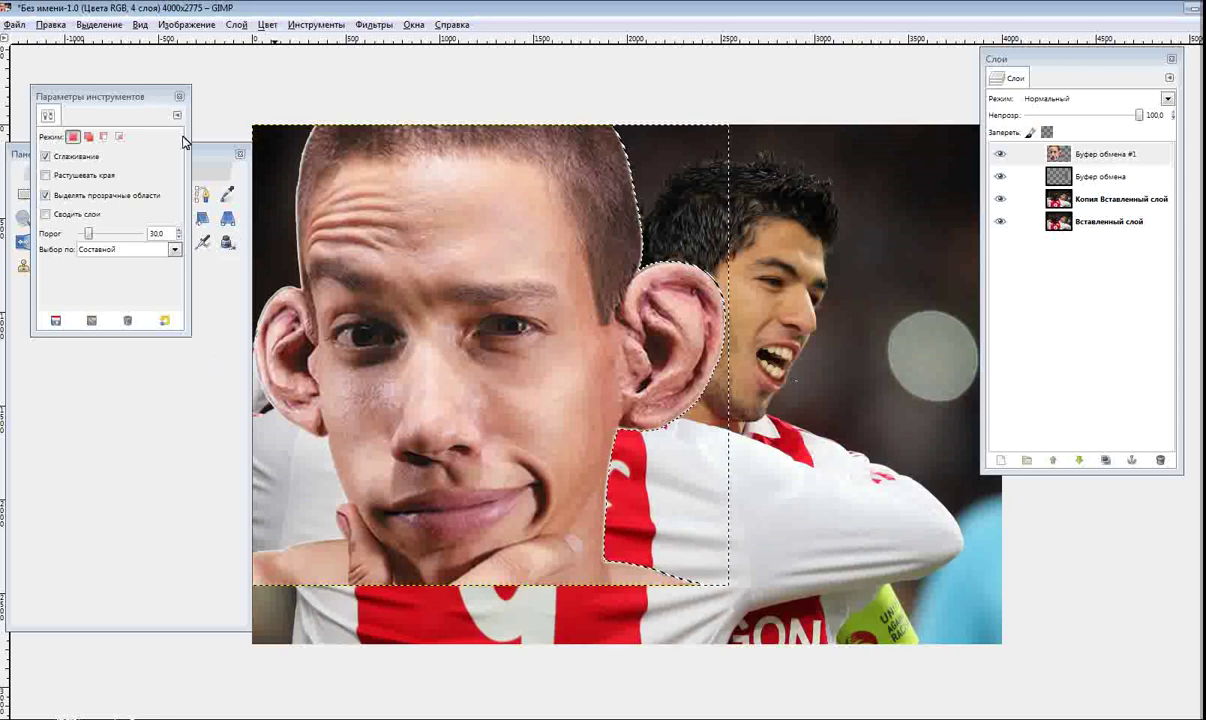
click(180, 97)
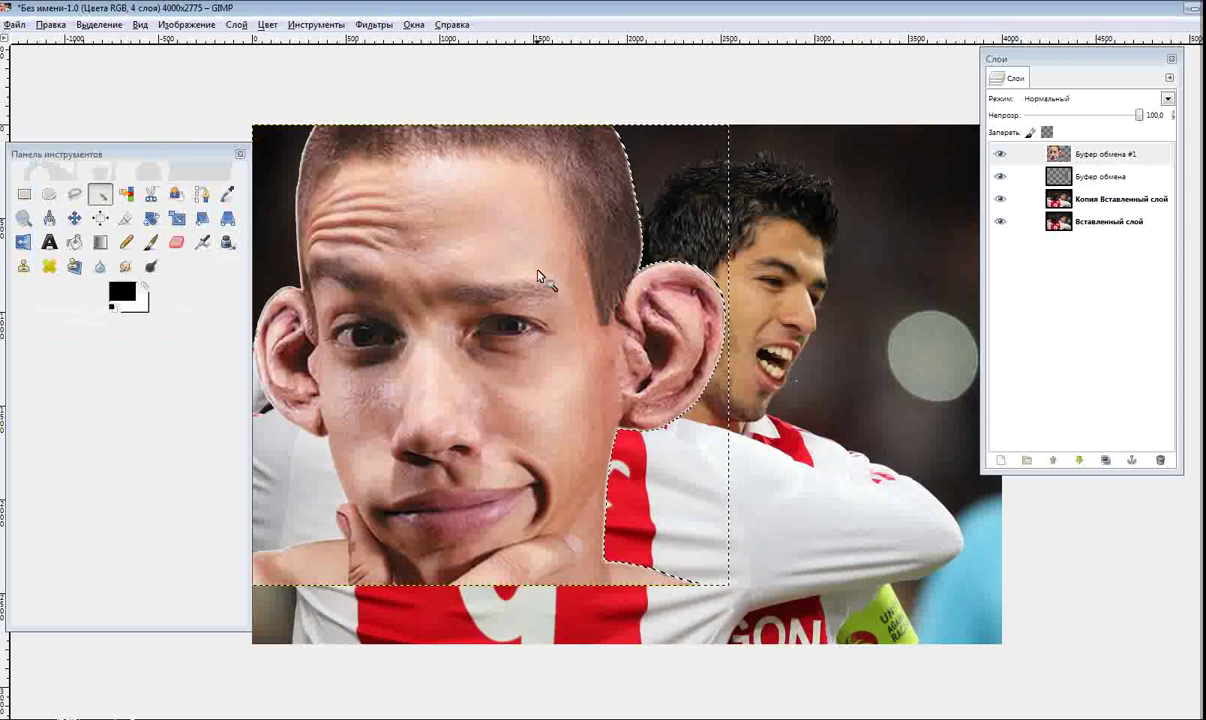
Clear the selection and lasso a freehand outline around the face's right ear
click(99, 24)
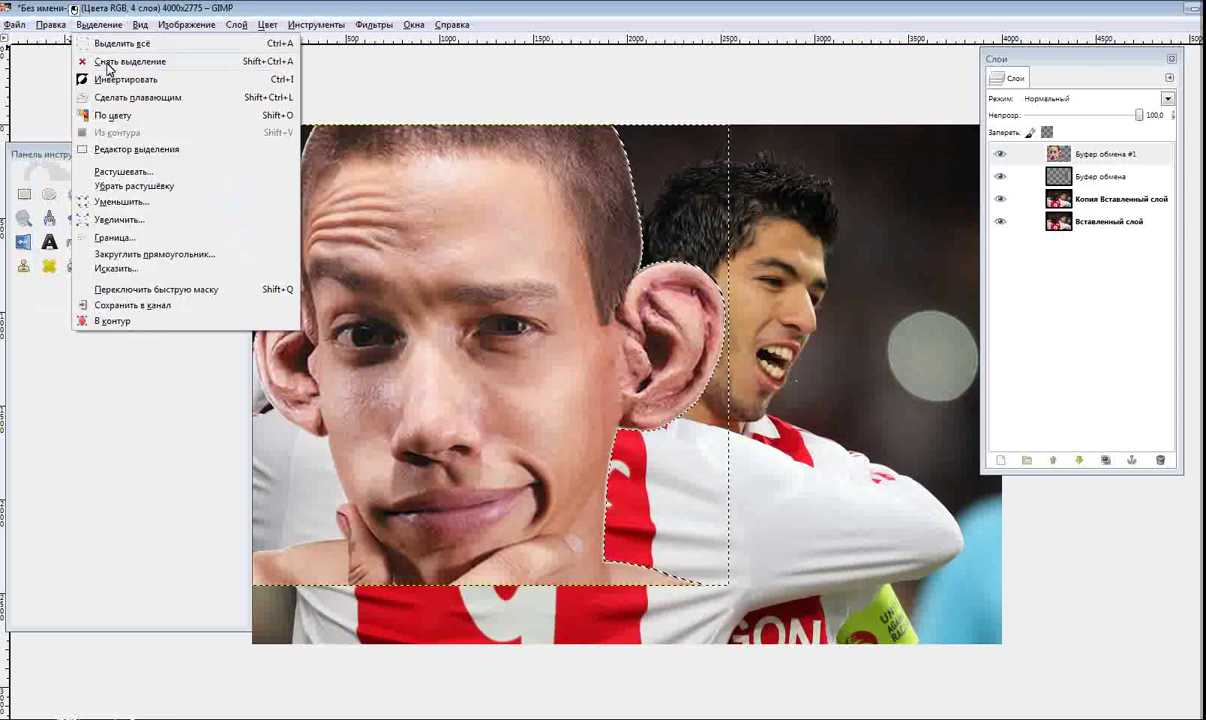
click(110, 67)
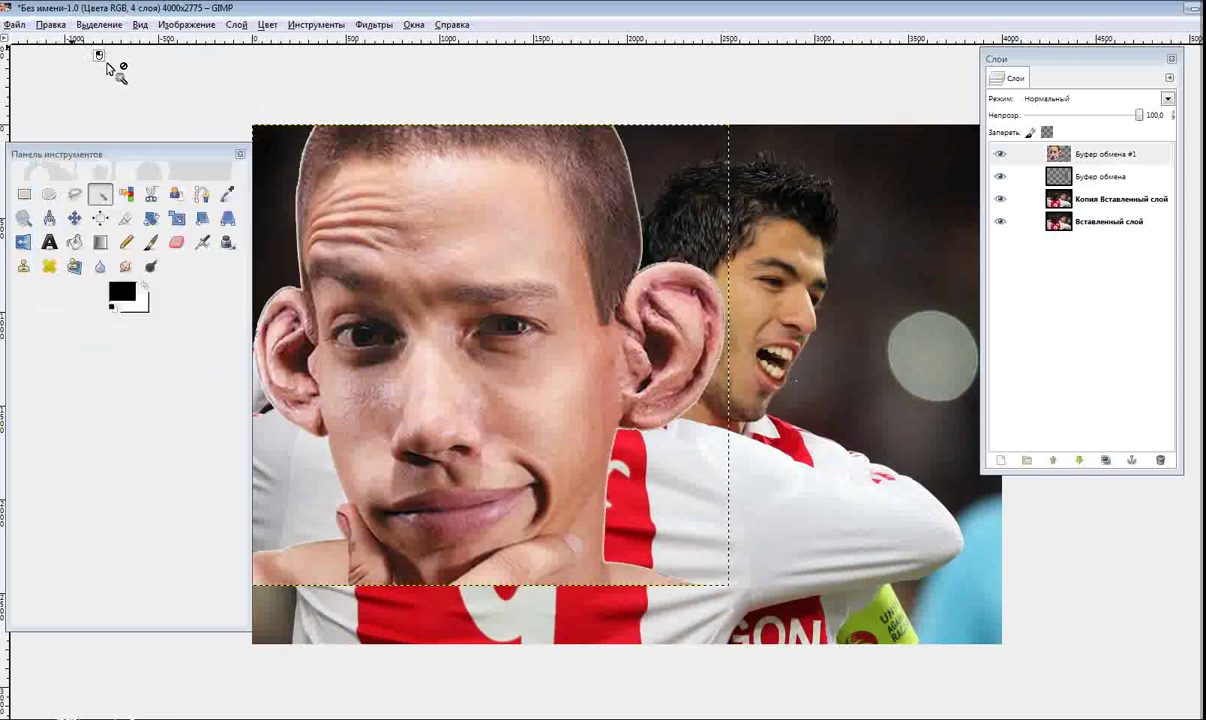
click(70, 198)
click(645, 229)
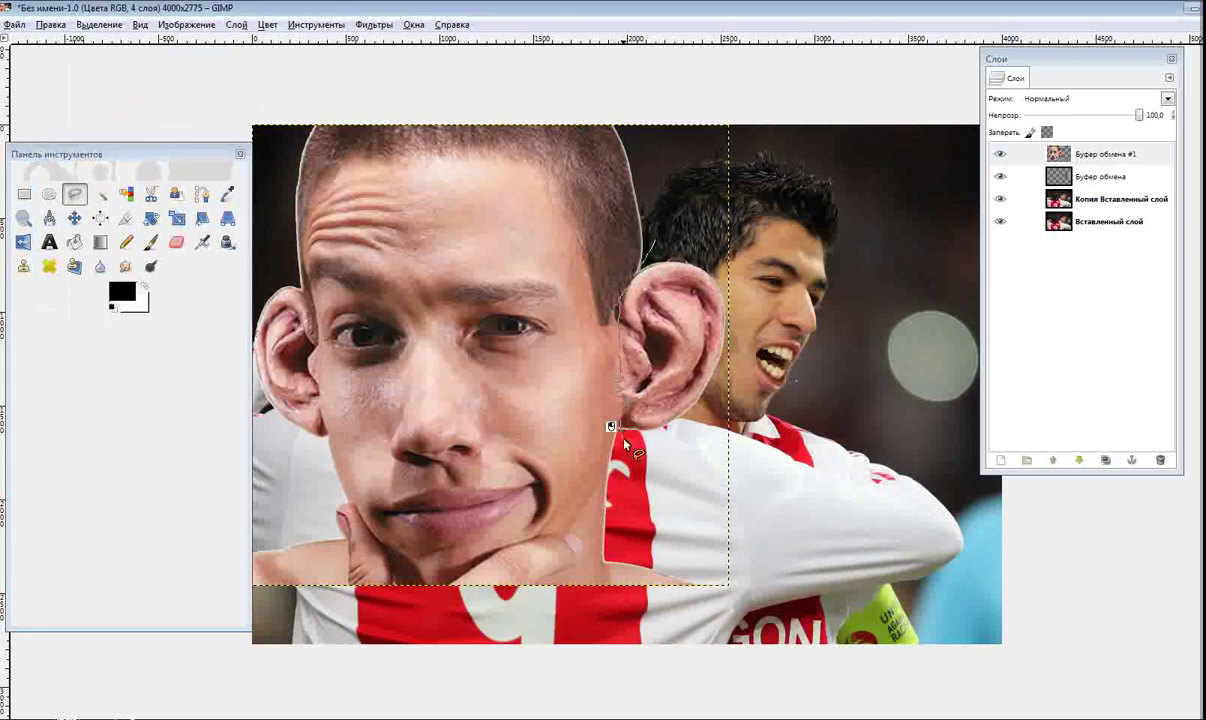
drag(690, 460, 657, 241)
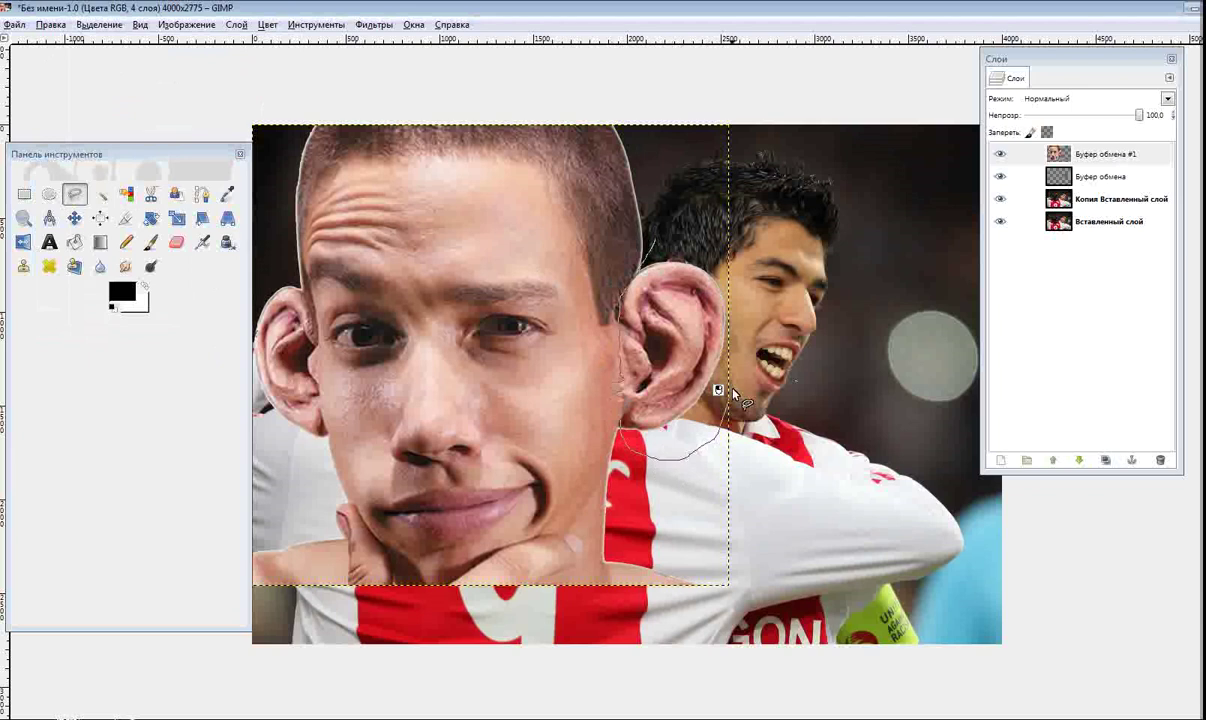
click(649, 231)
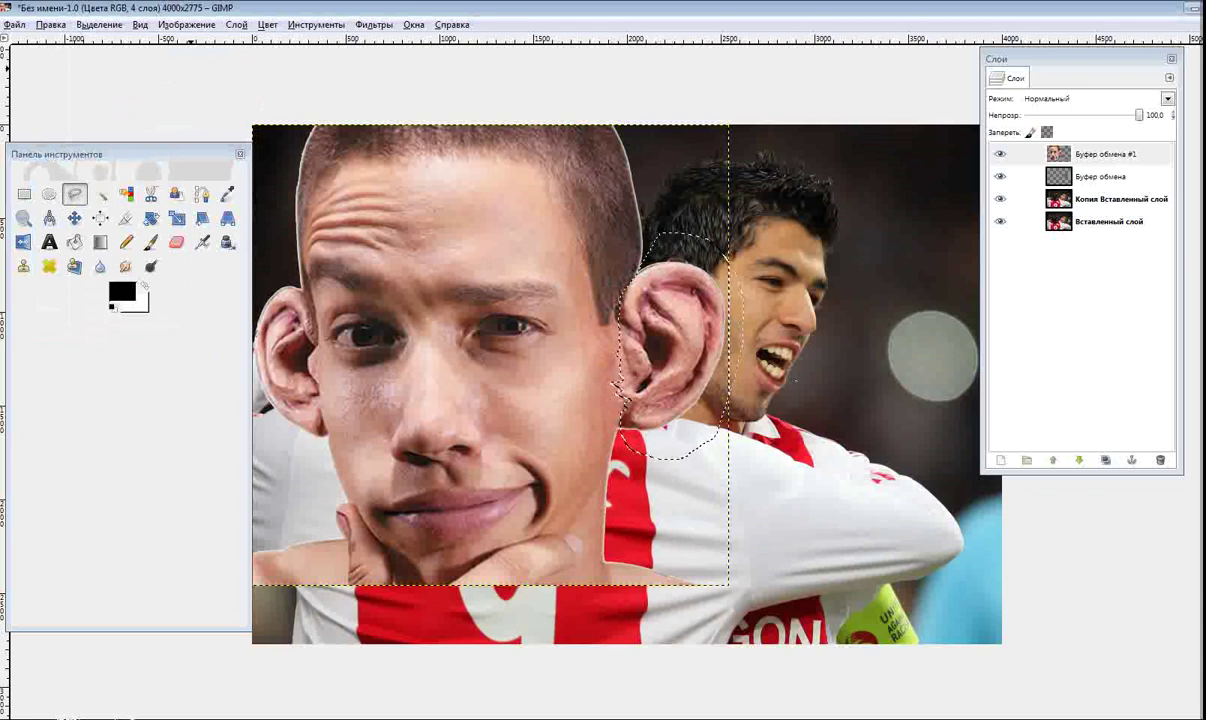
Restore the ear selection, invert it, and remove everything except the ear
click(80, 24)
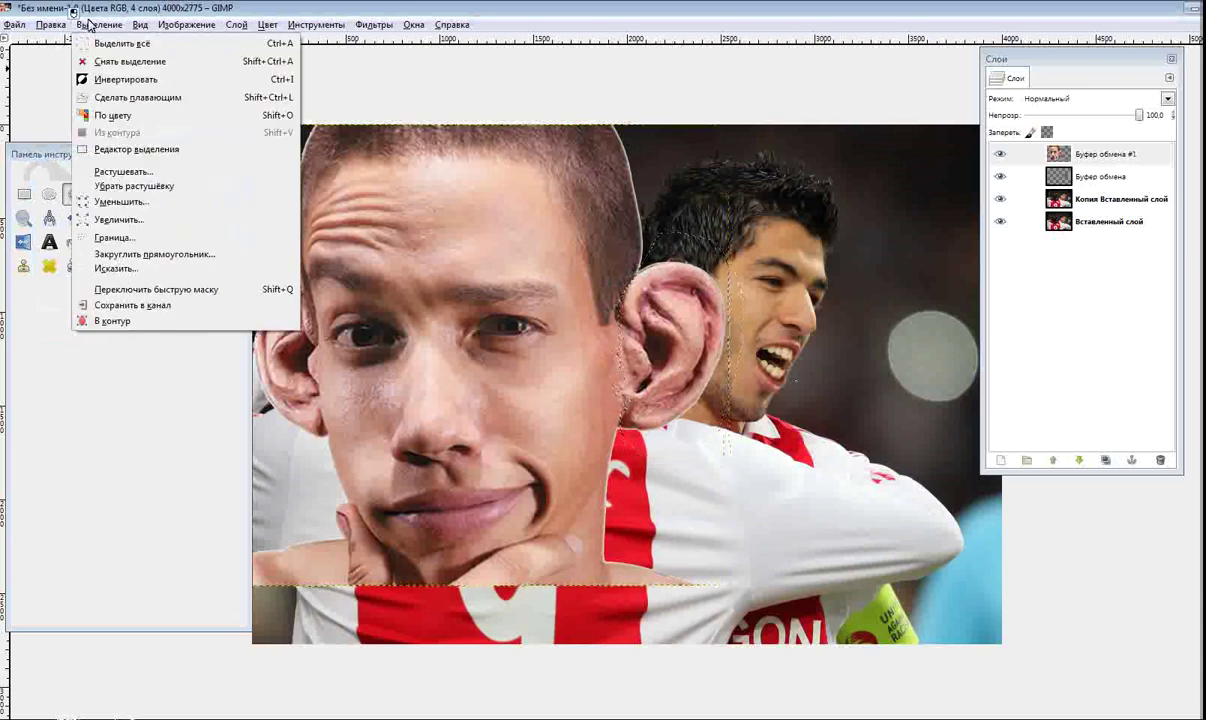
click(119, 61)
click(52, 24)
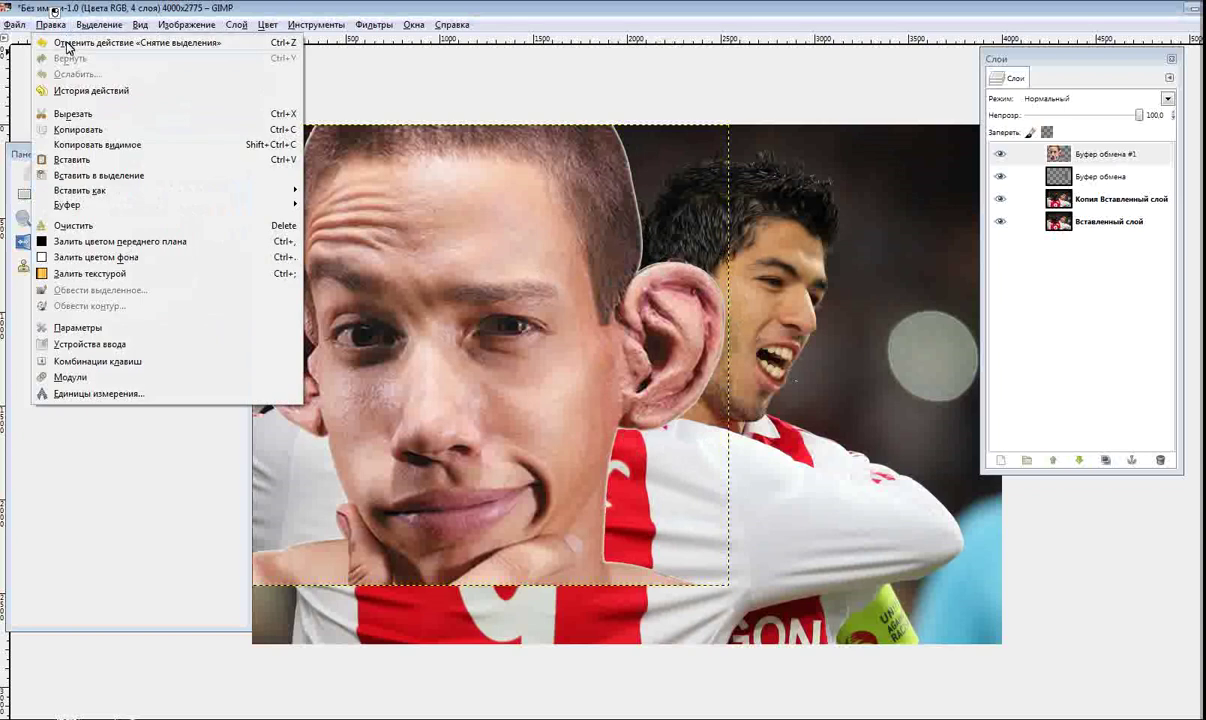
click(68, 43)
click(99, 24)
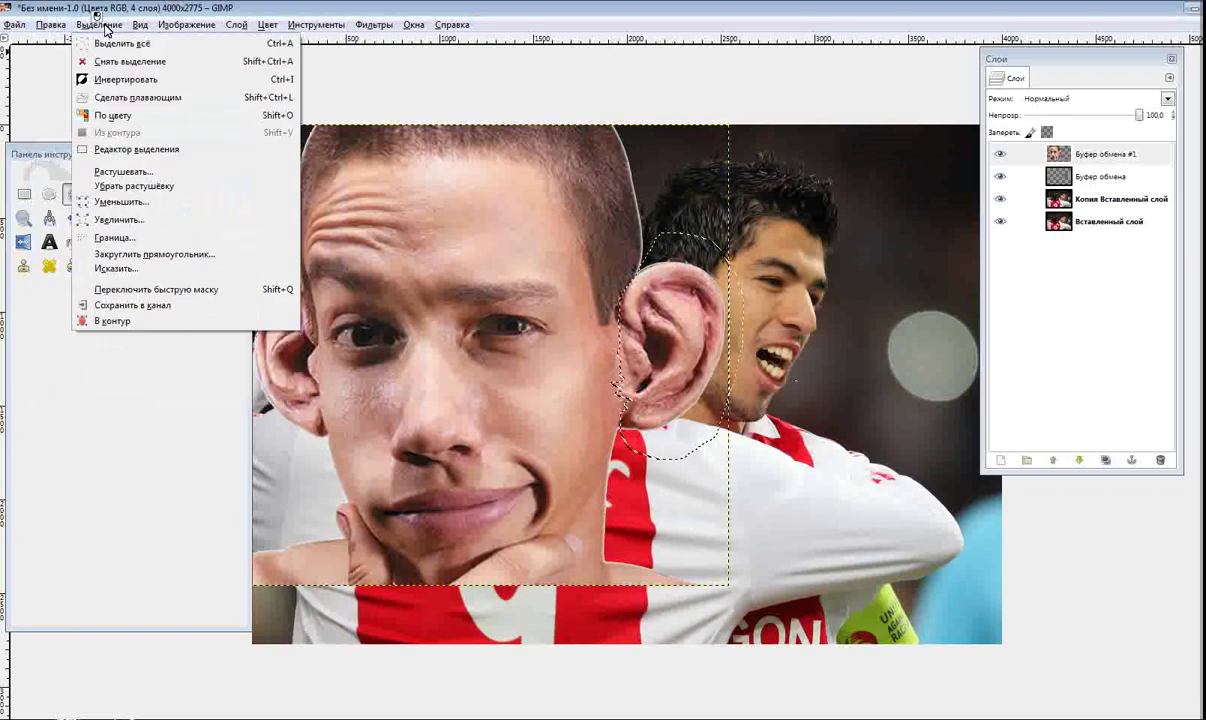
click(111, 80)
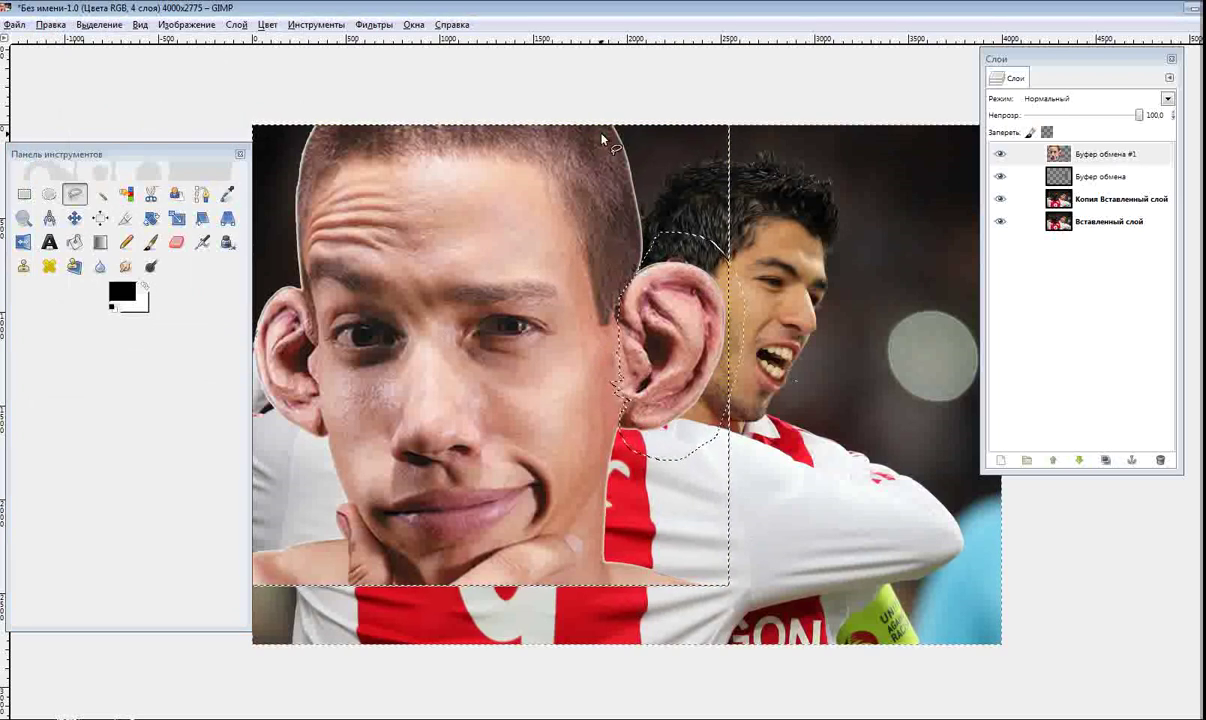
key(ctrl+z)
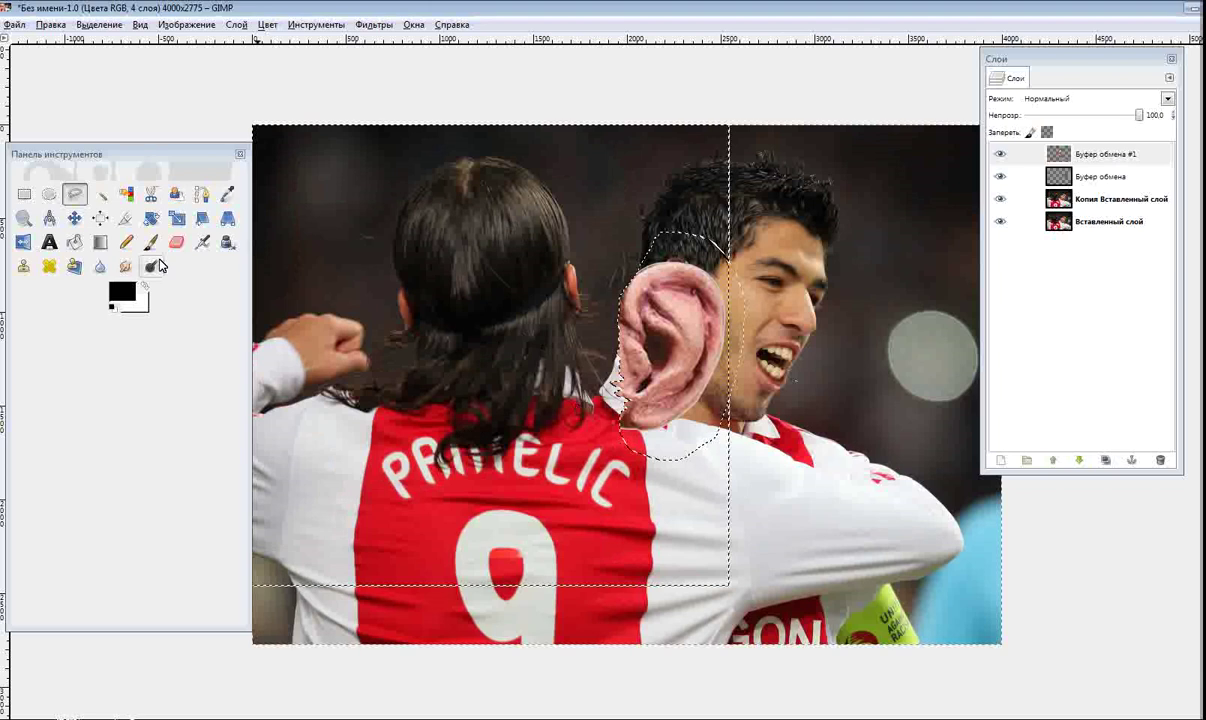
Deselect the ear and shift it slightly to the left
click(85, 25)
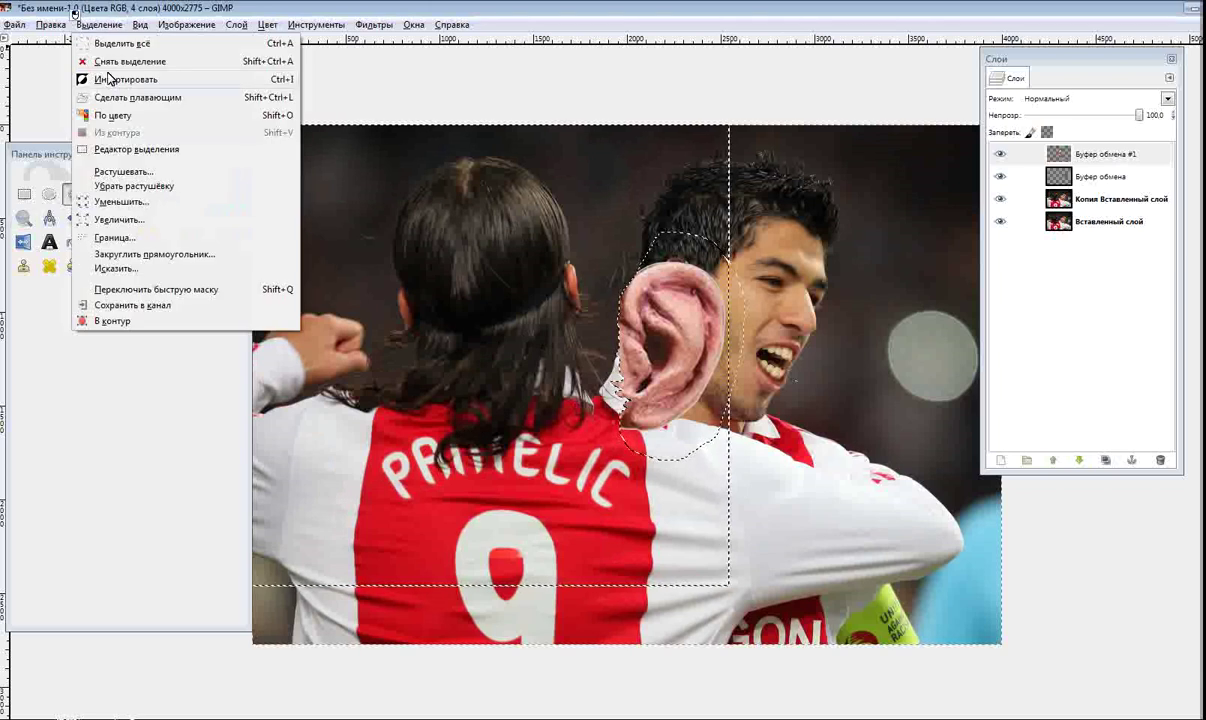
click(105, 60)
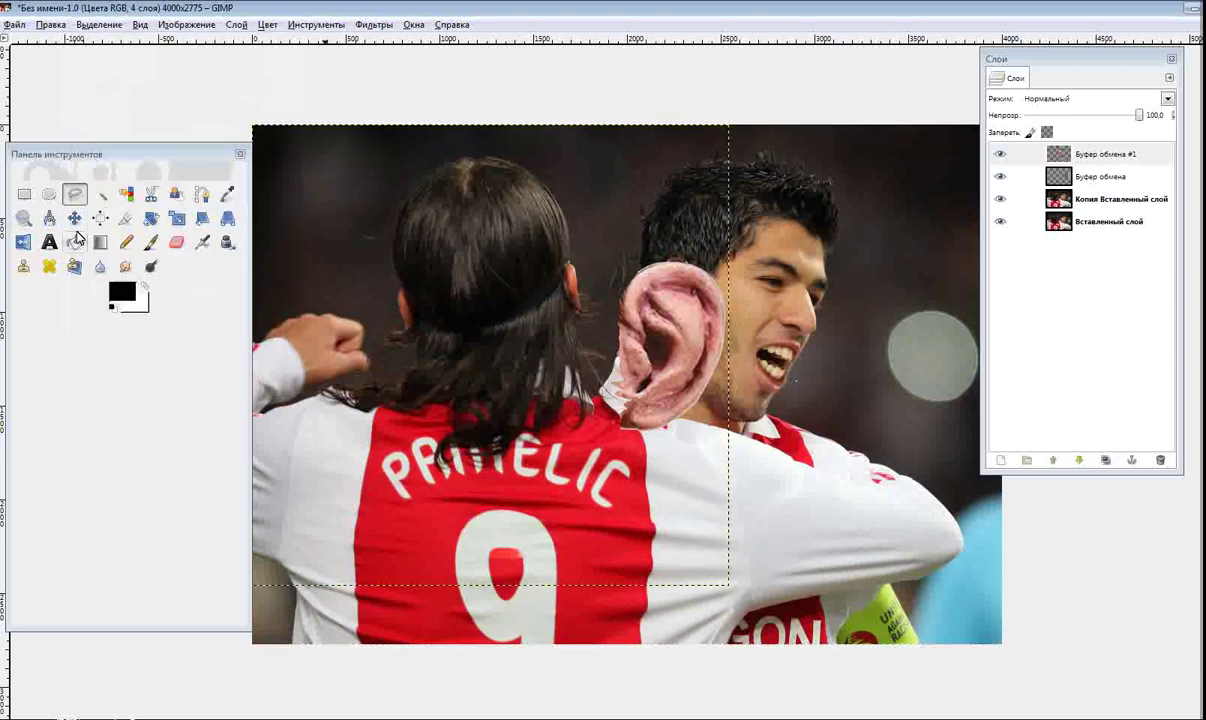
click(74, 218)
drag(675, 347, 650, 352)
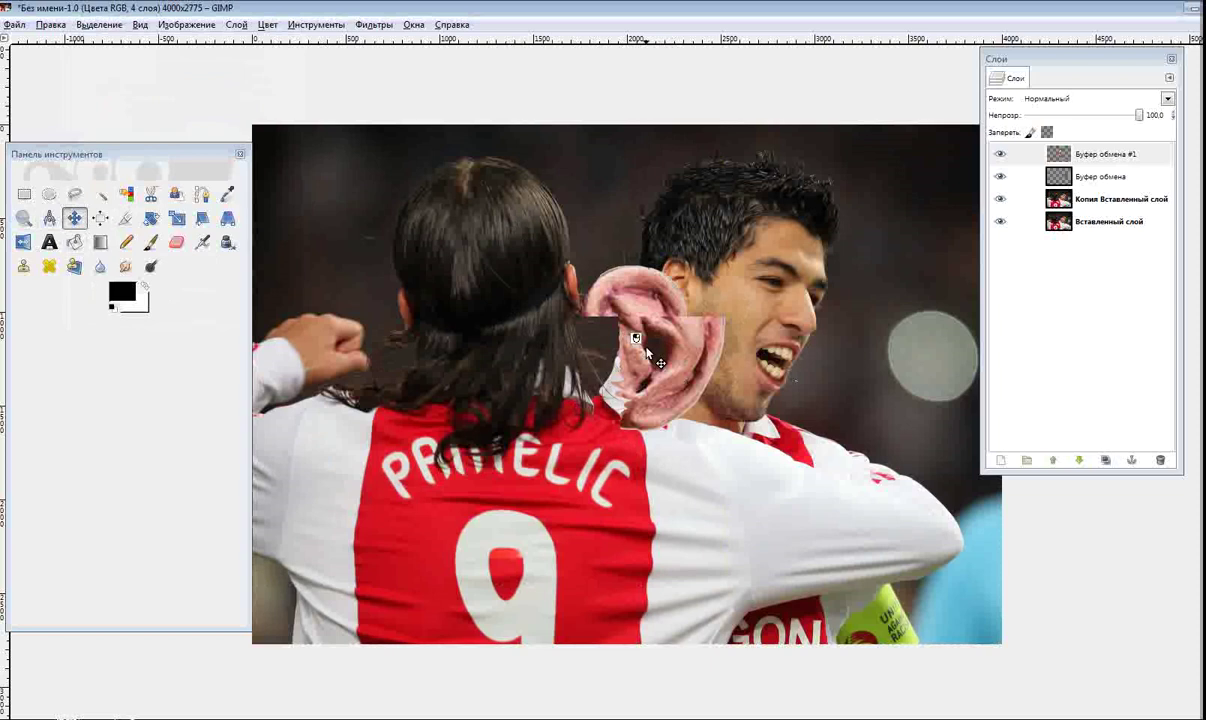
Scale the ear layer down toward 1256×1215 px on the long-haired player's head
click(176, 218)
click(628, 428)
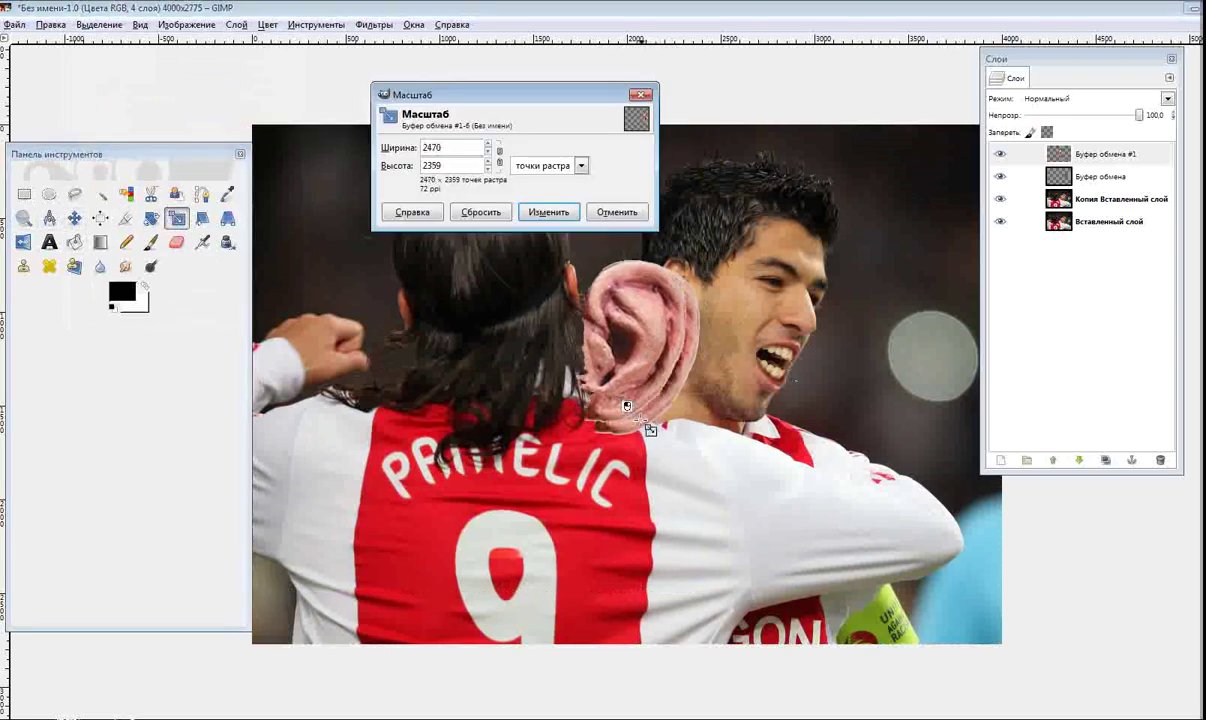
mouse_move(627, 406)
mouse_down()
mouse_move(485, 304)
mouse_move(283, 220)
mouse_move(382, 261)
mouse_move(440, 340)
mouse_move(395, 300)
mouse_up()
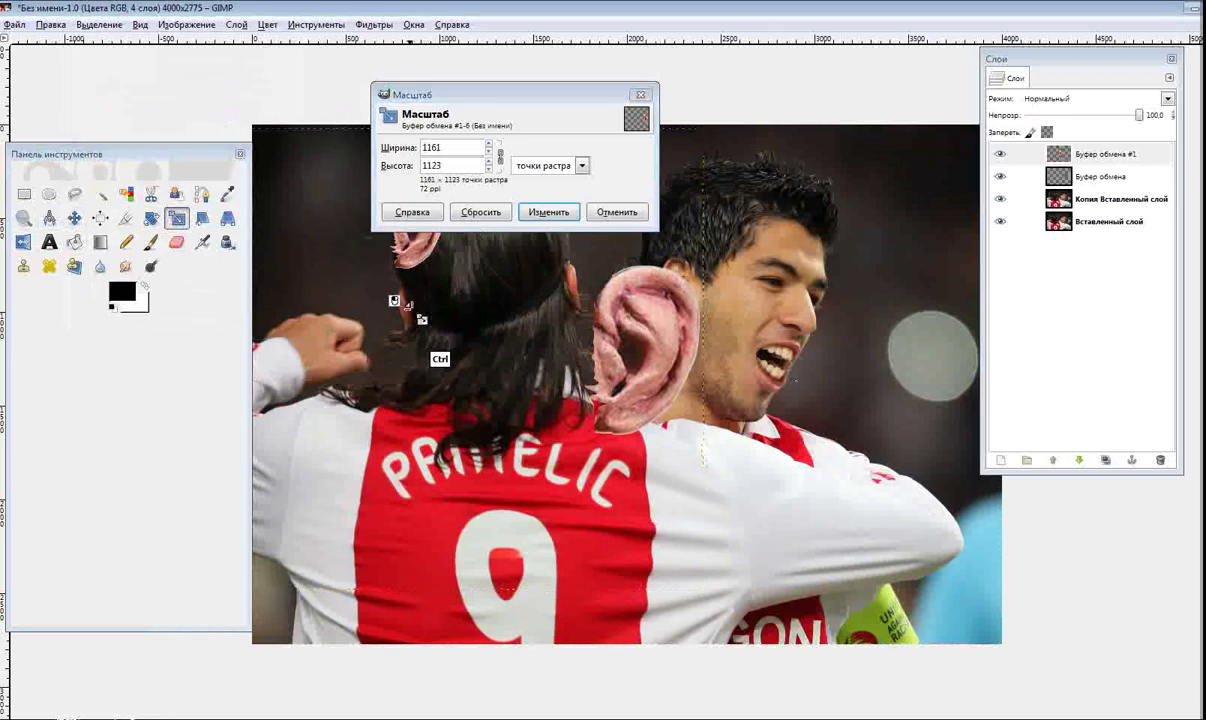
click(74, 218)
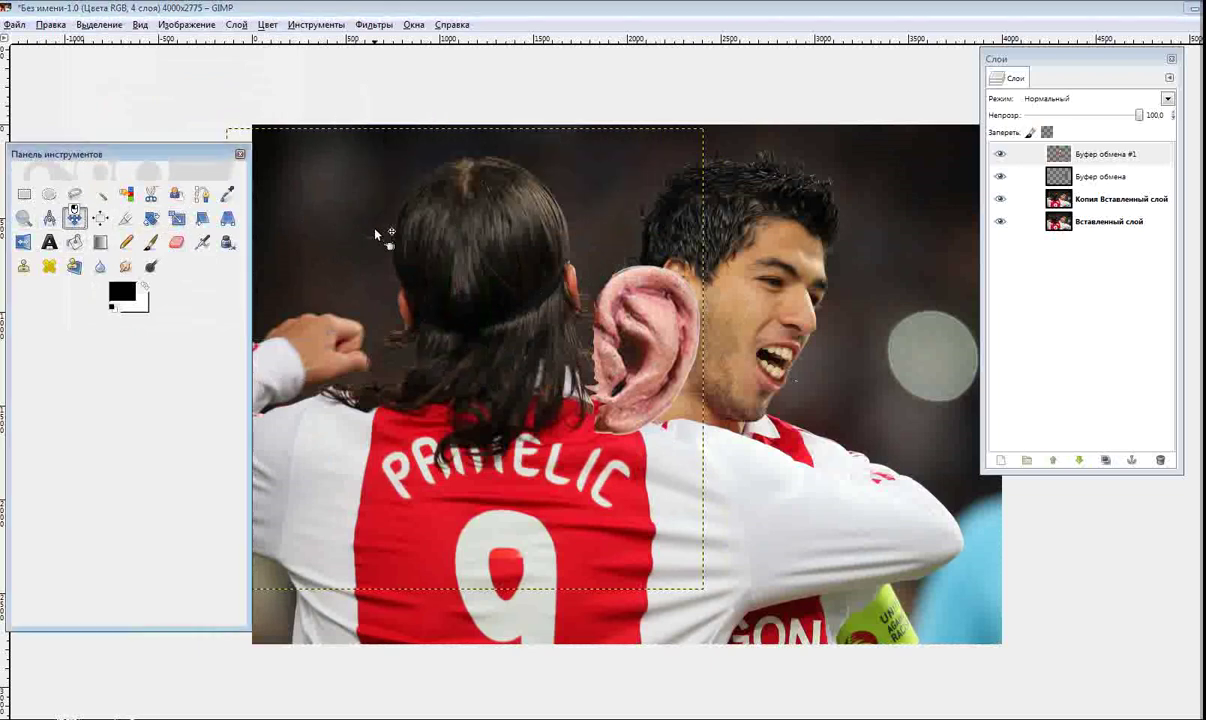
click(176, 218)
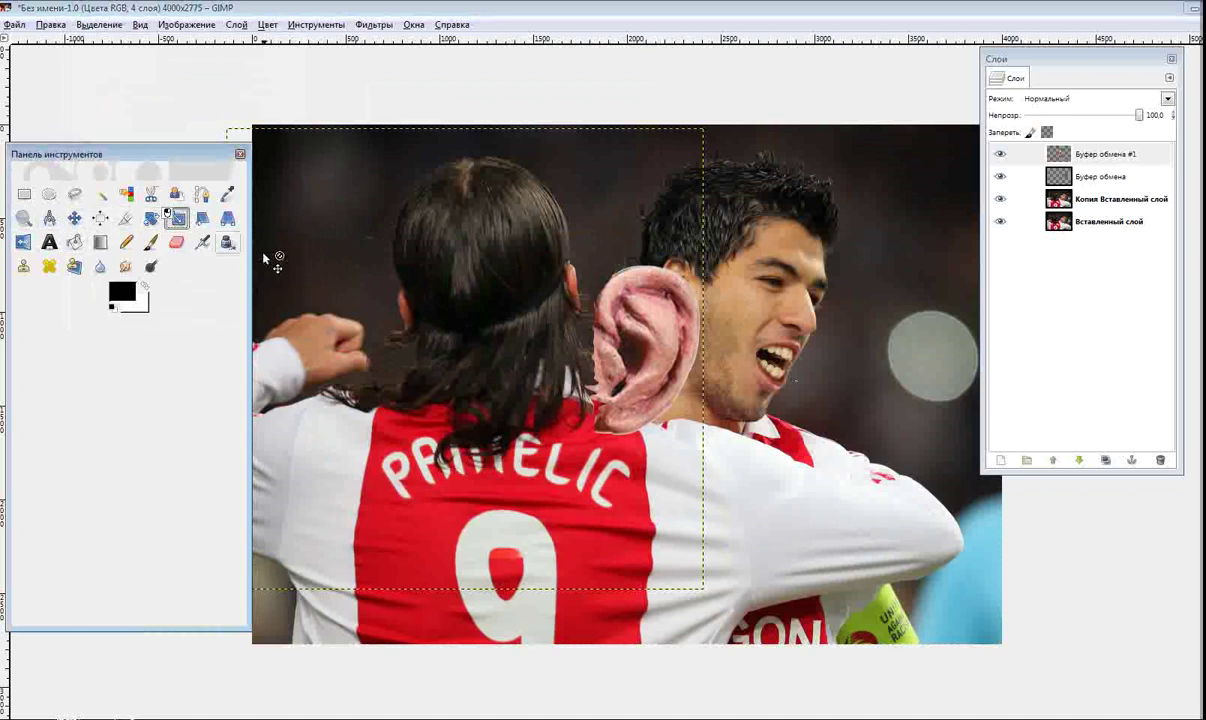
drag(615, 415, 310, 248)
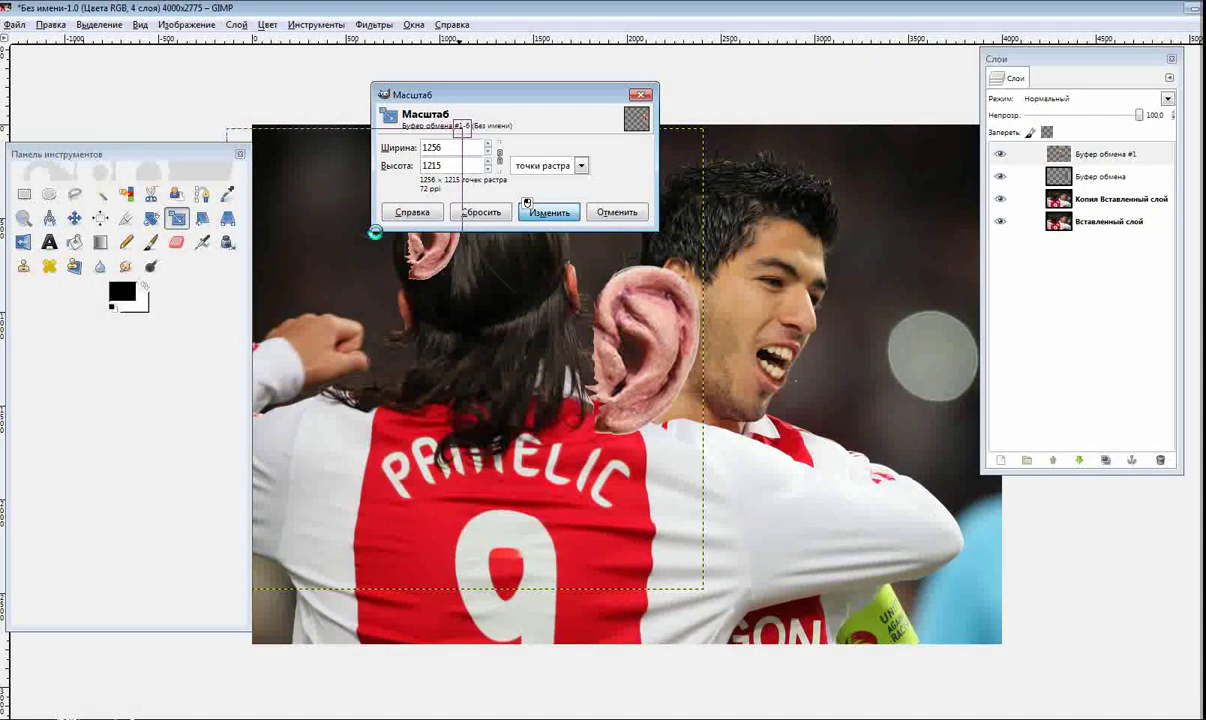
click(526, 204)
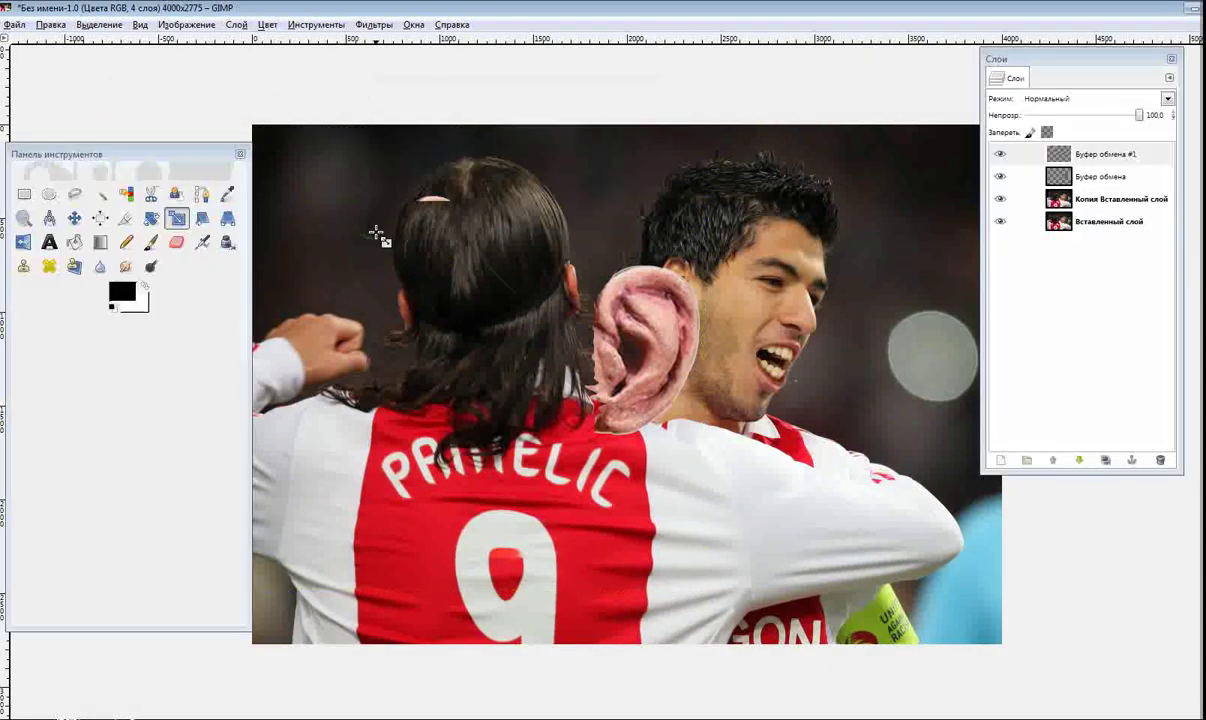
Rotate the pasted ear to a new angle
click(151, 218)
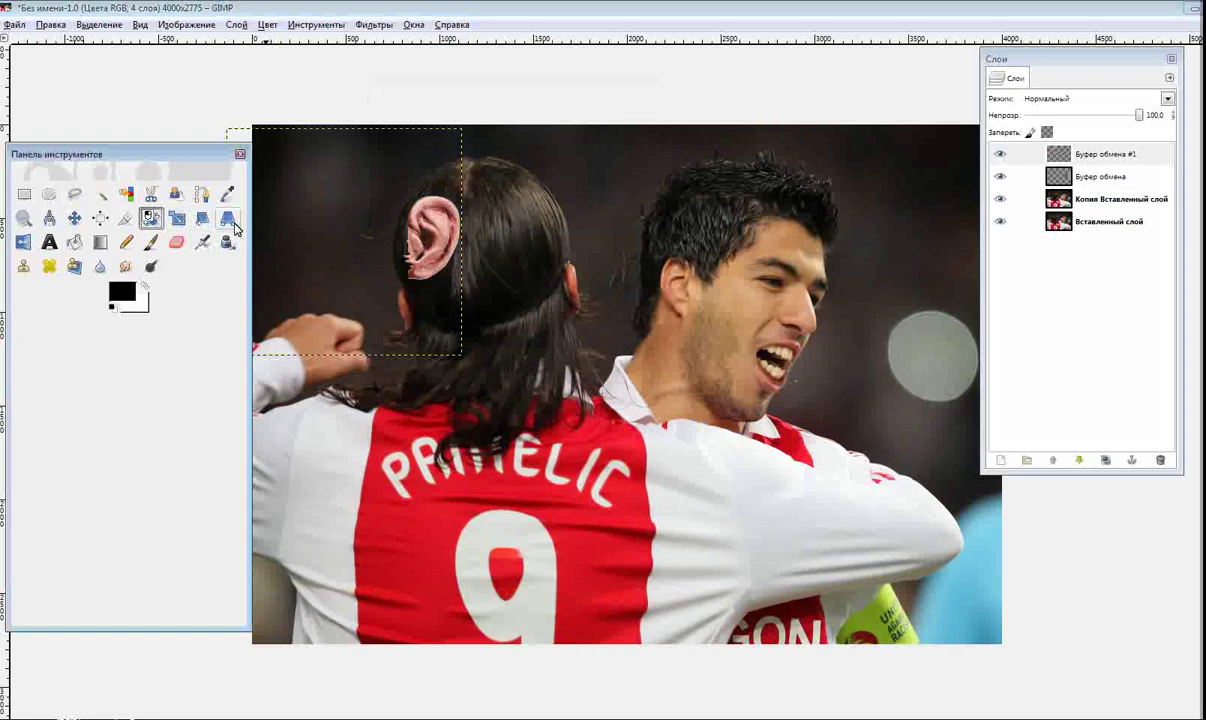
mouse_move(437, 210)
mouse_down()
mouse_move(444, 323)
mouse_move(575, 310)
mouse_up()
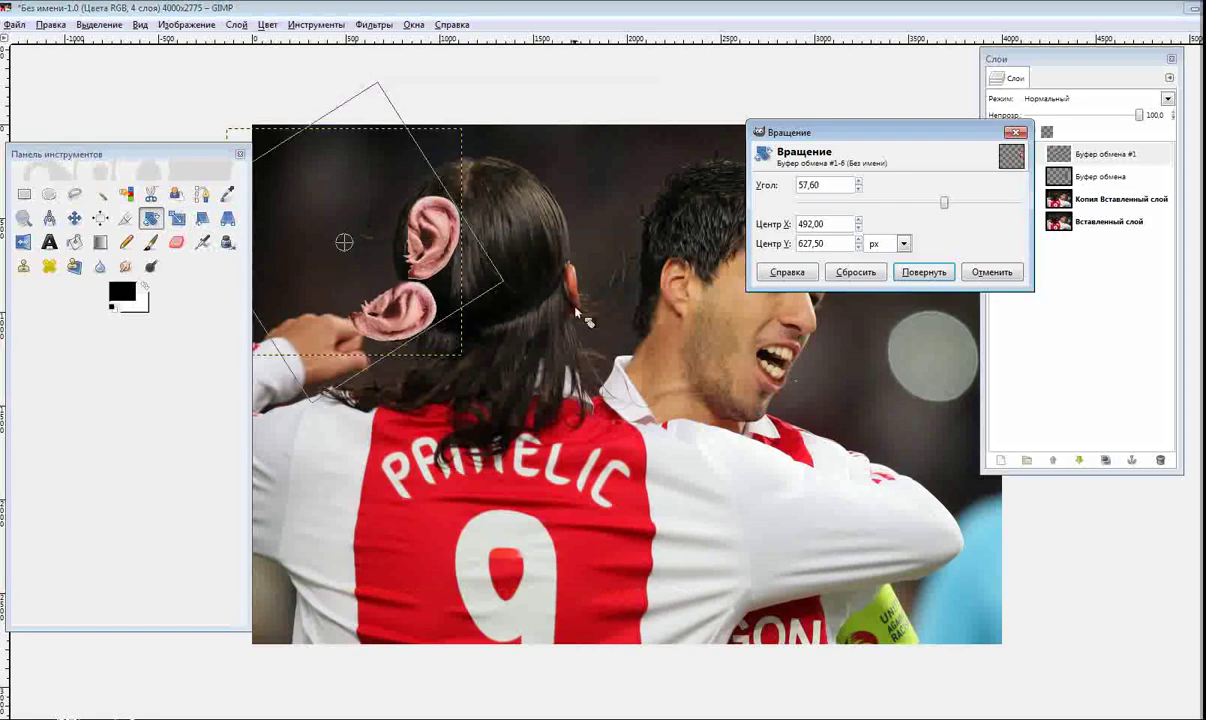
click(905, 276)
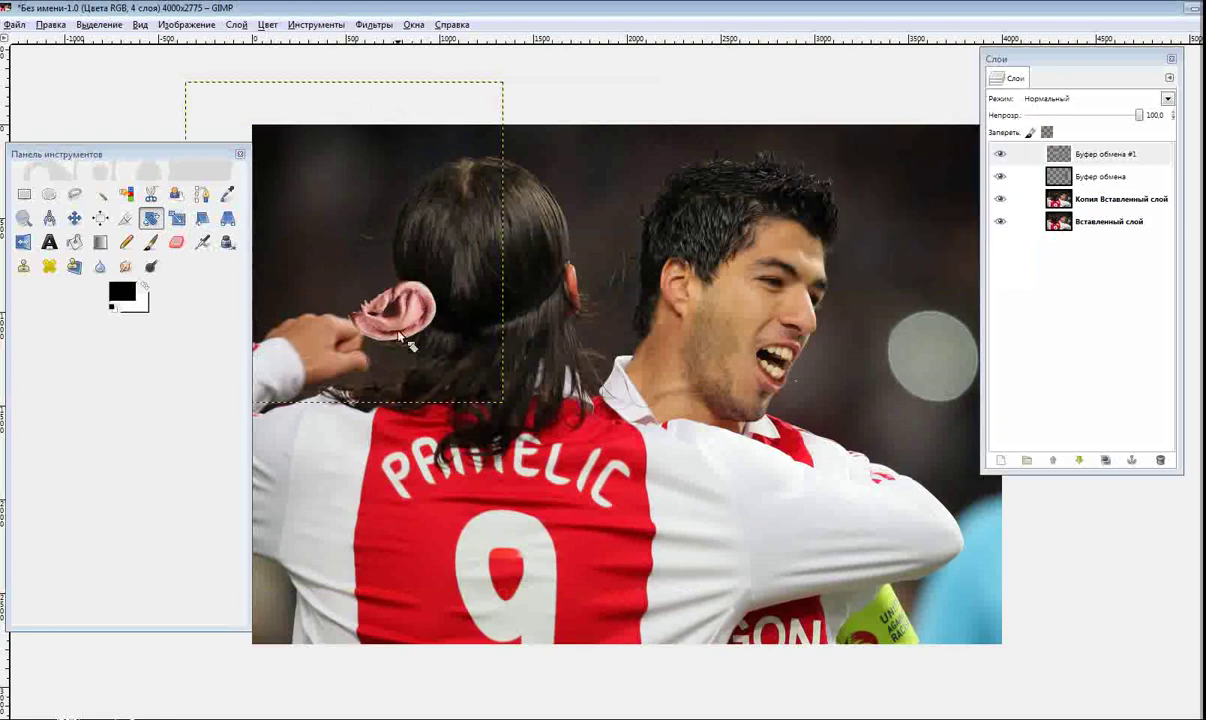
Shrink the ear slightly to 1164×1173 px
click(177, 222)
drag(492, 400, 395, 305)
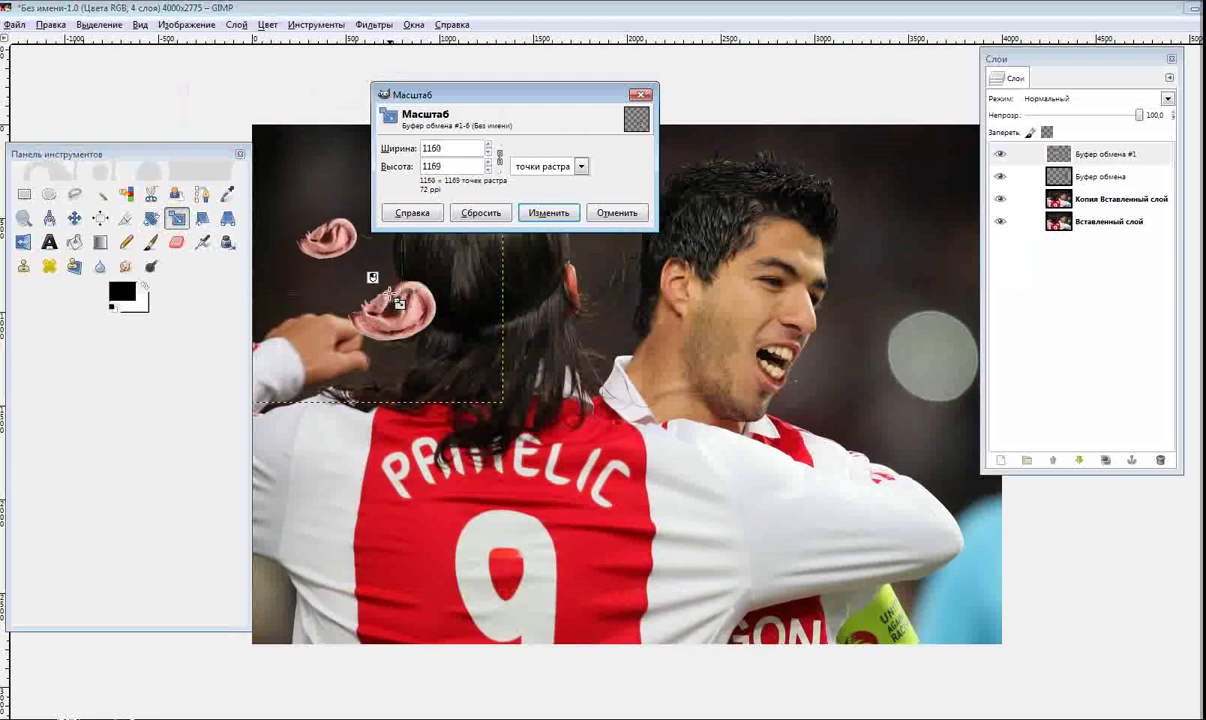
click(565, 212)
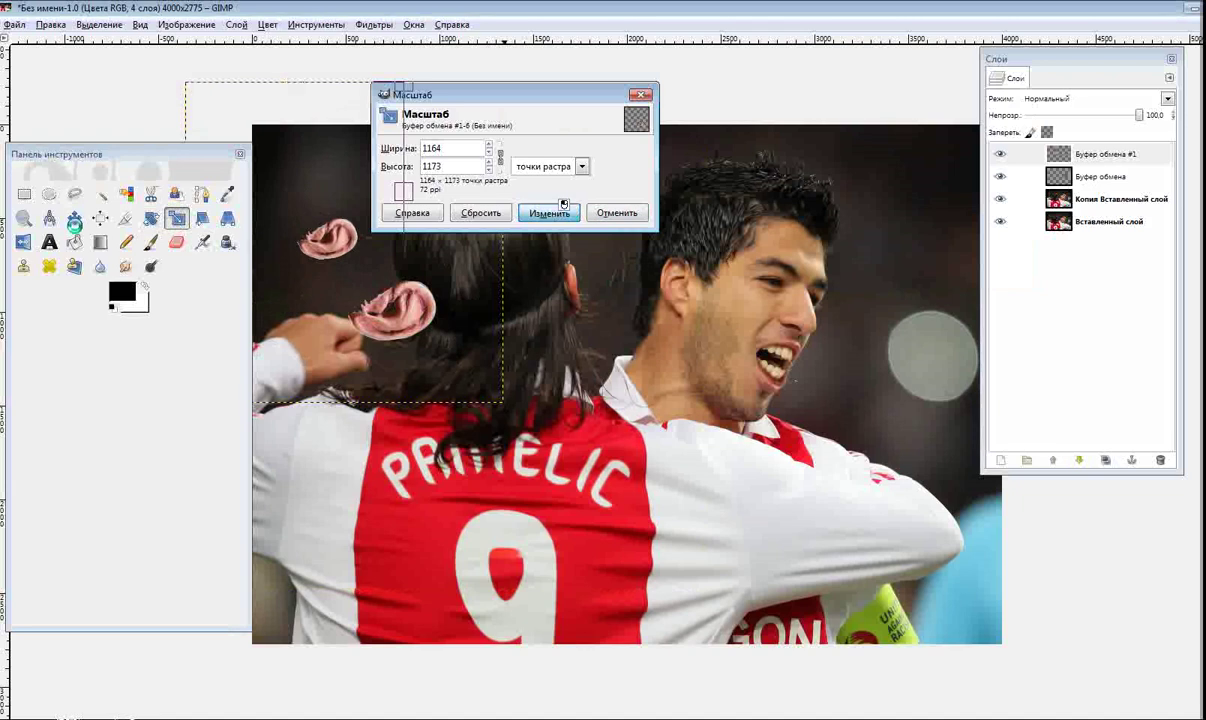
click(75, 217)
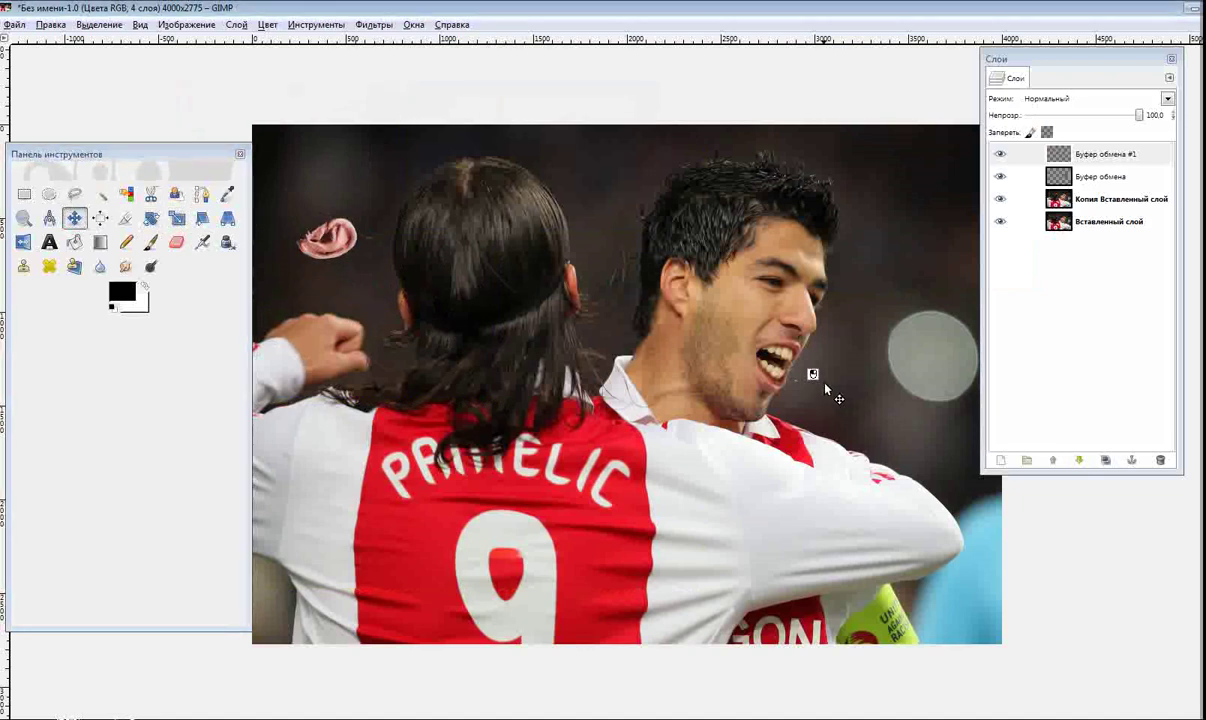
Drag the ear just right of the smiling player's chin, then select the Копия Вставленный слой layer
drag(776, 360, 846, 391)
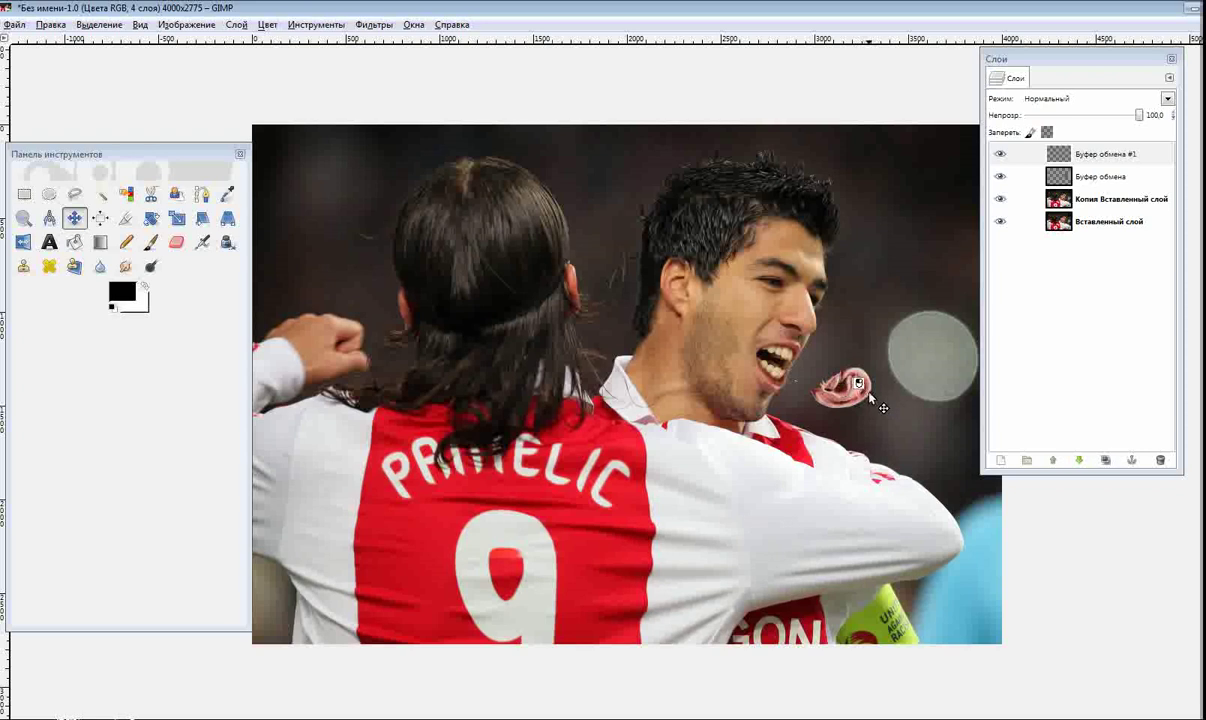
drag(876, 398, 914, 406)
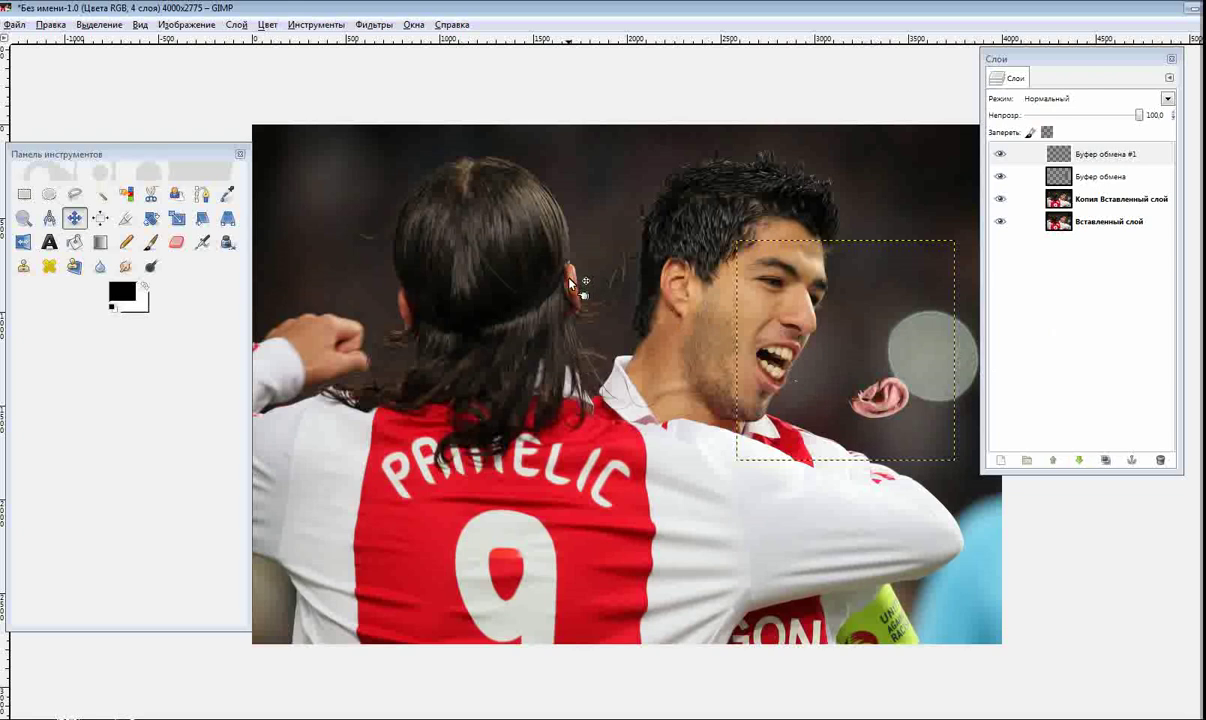
click(1098, 203)
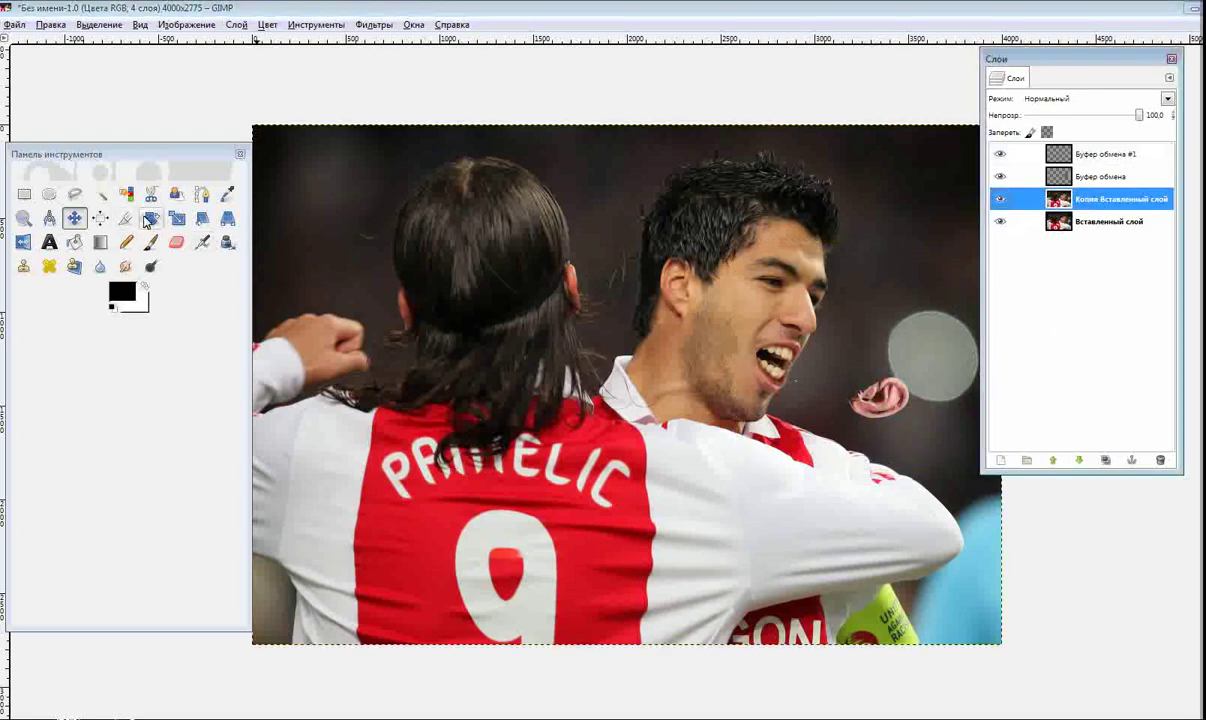
click(24, 266)
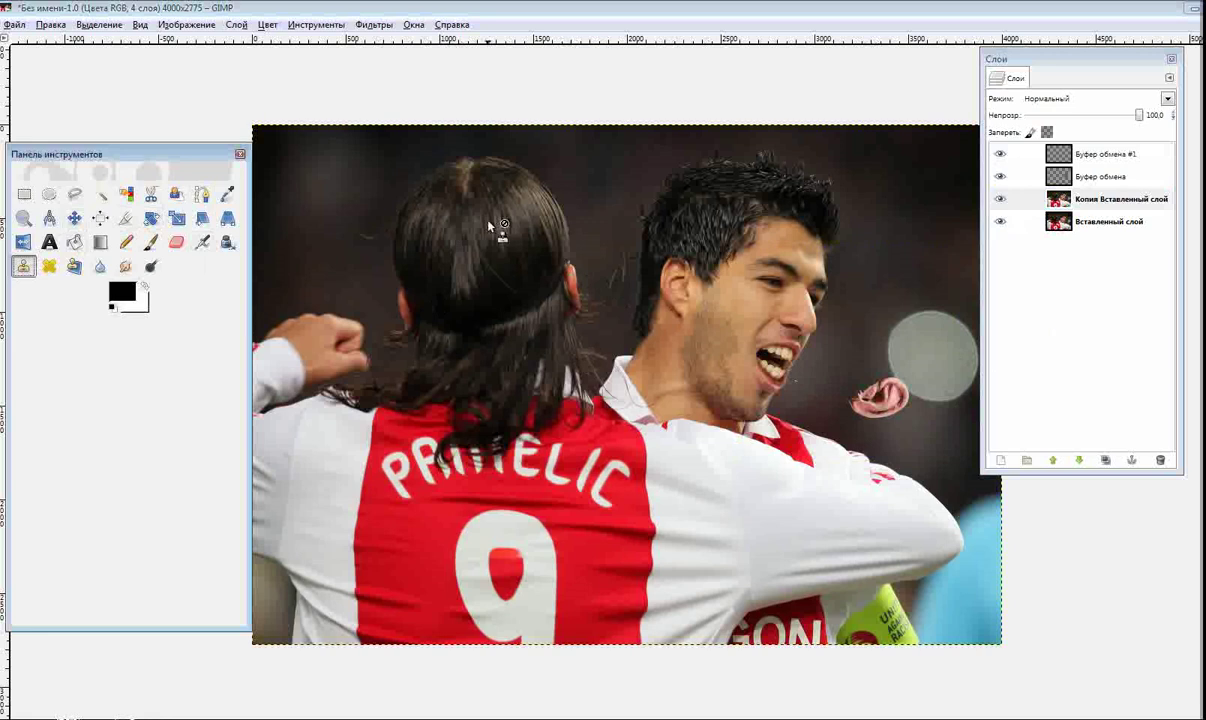
Raise the Clone tool's brush scale to about 5.10 in its tool options
double_click(24, 268)
drag(83, 168, 368, 109)
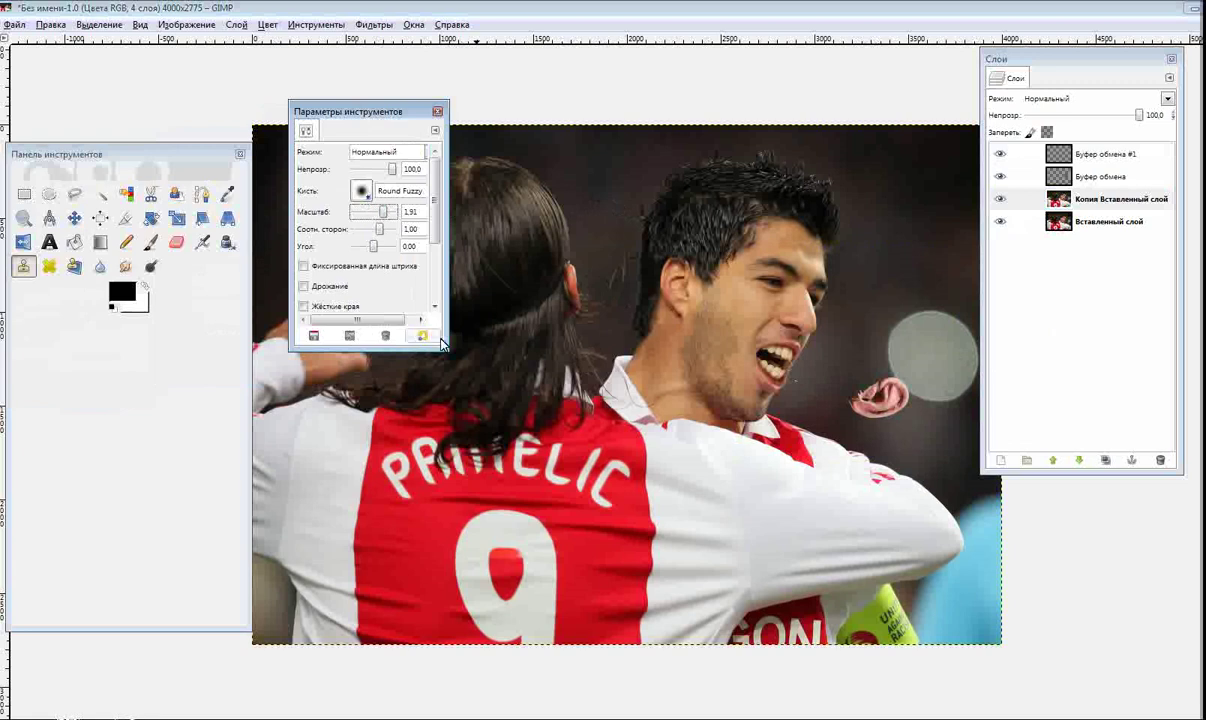
drag(440, 345, 548, 418)
drag(425, 113, 367, 102)
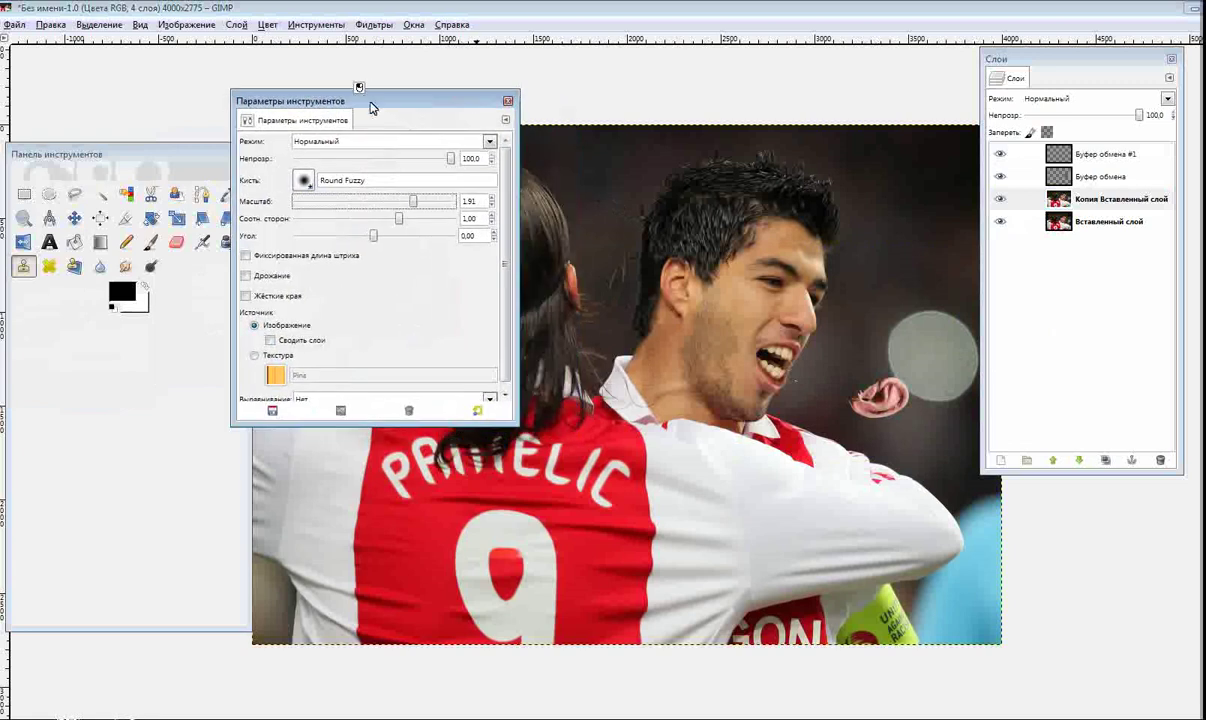
drag(413, 205, 421, 205)
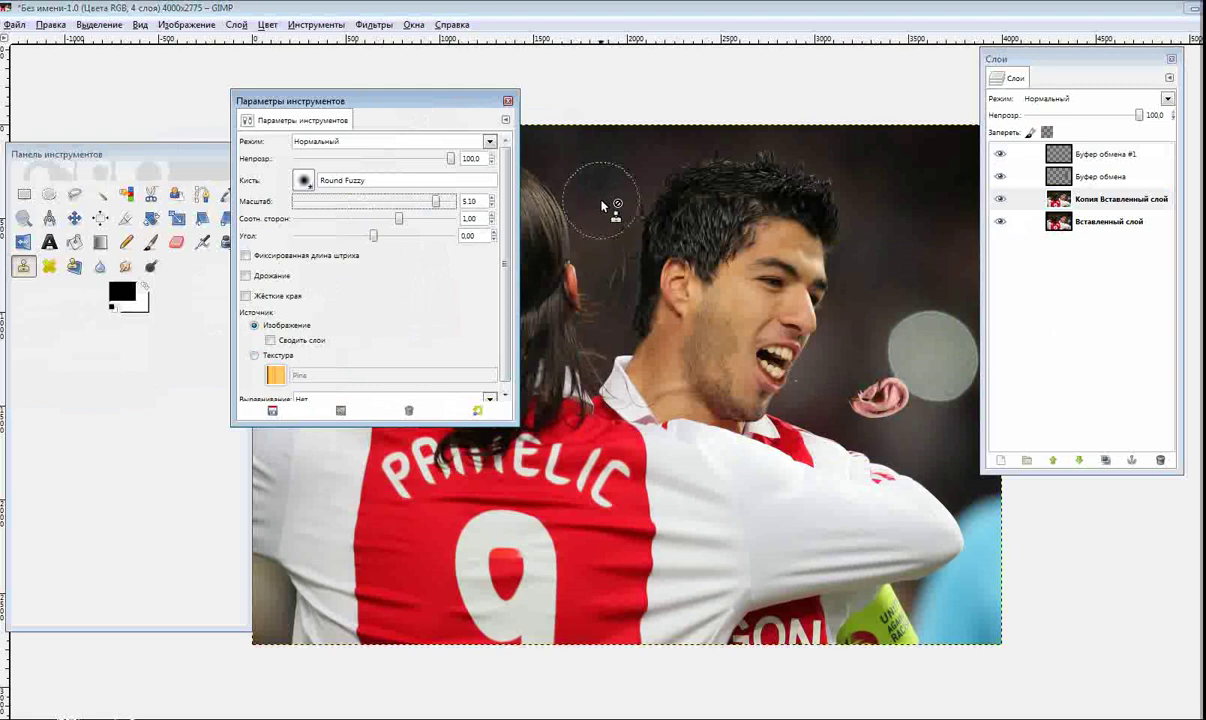
click(507, 101)
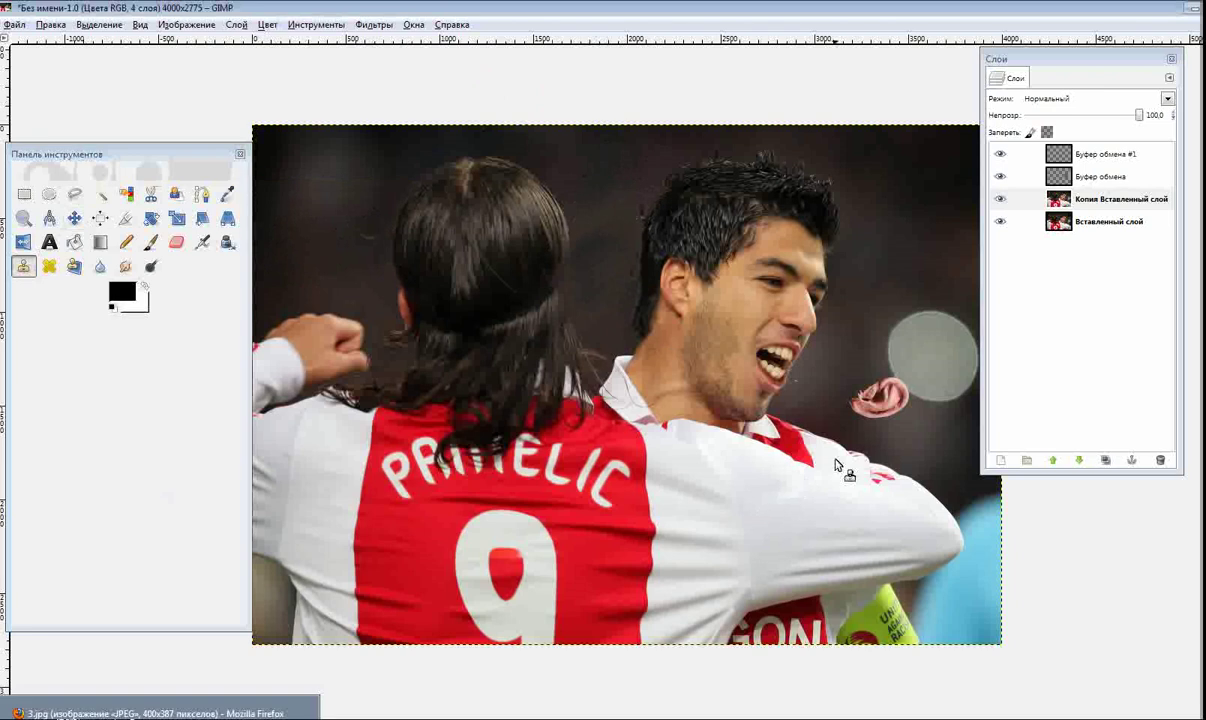
Set the Paintbrush foreground colour to pure red, ff0101
click(149, 244)
click(123, 296)
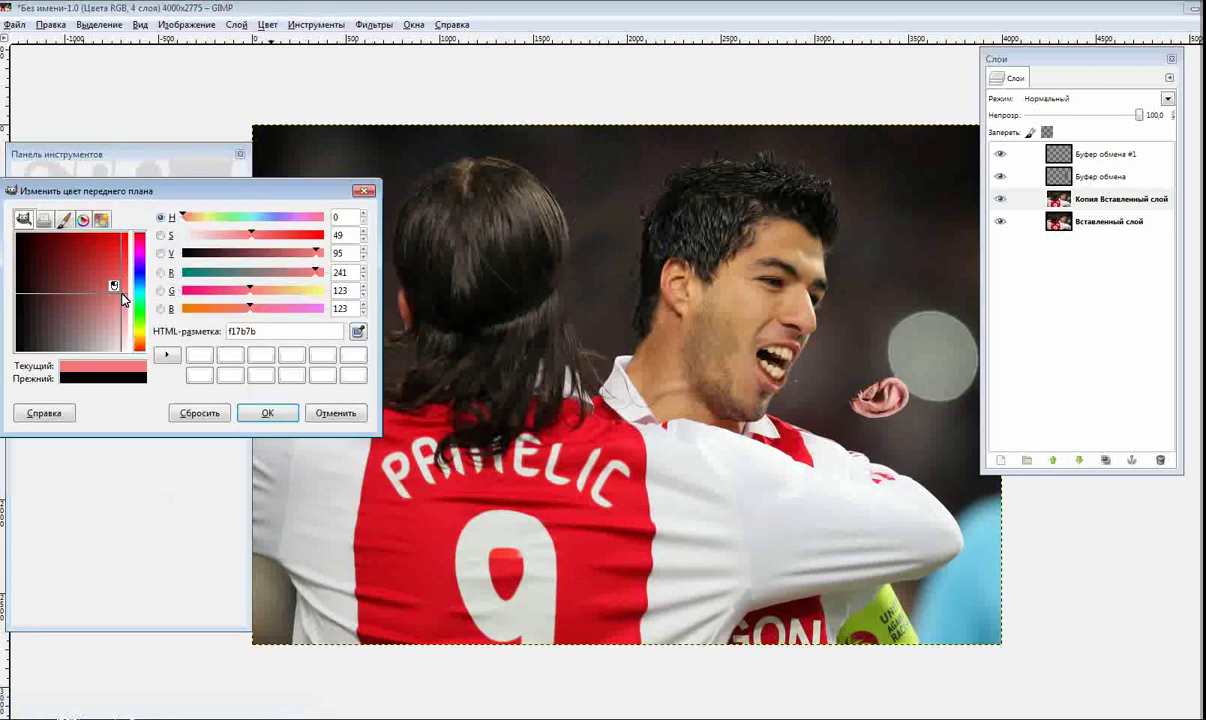
drag(127, 277, 128, 233)
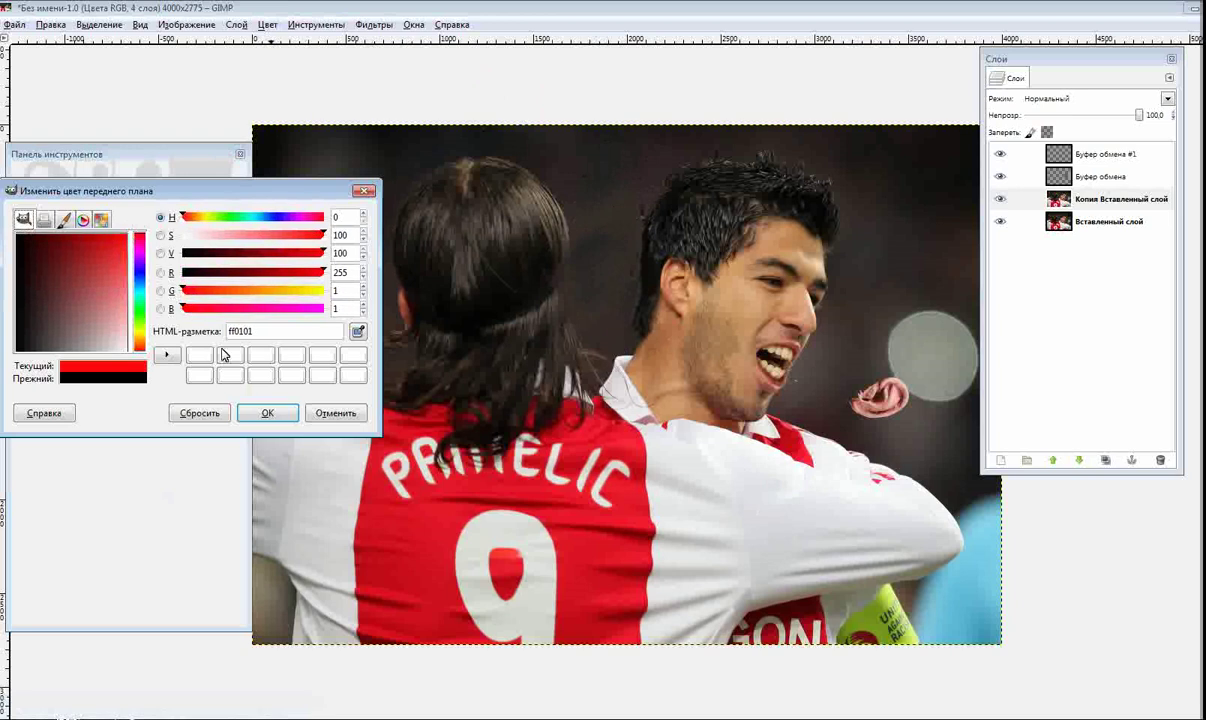
click(269, 413)
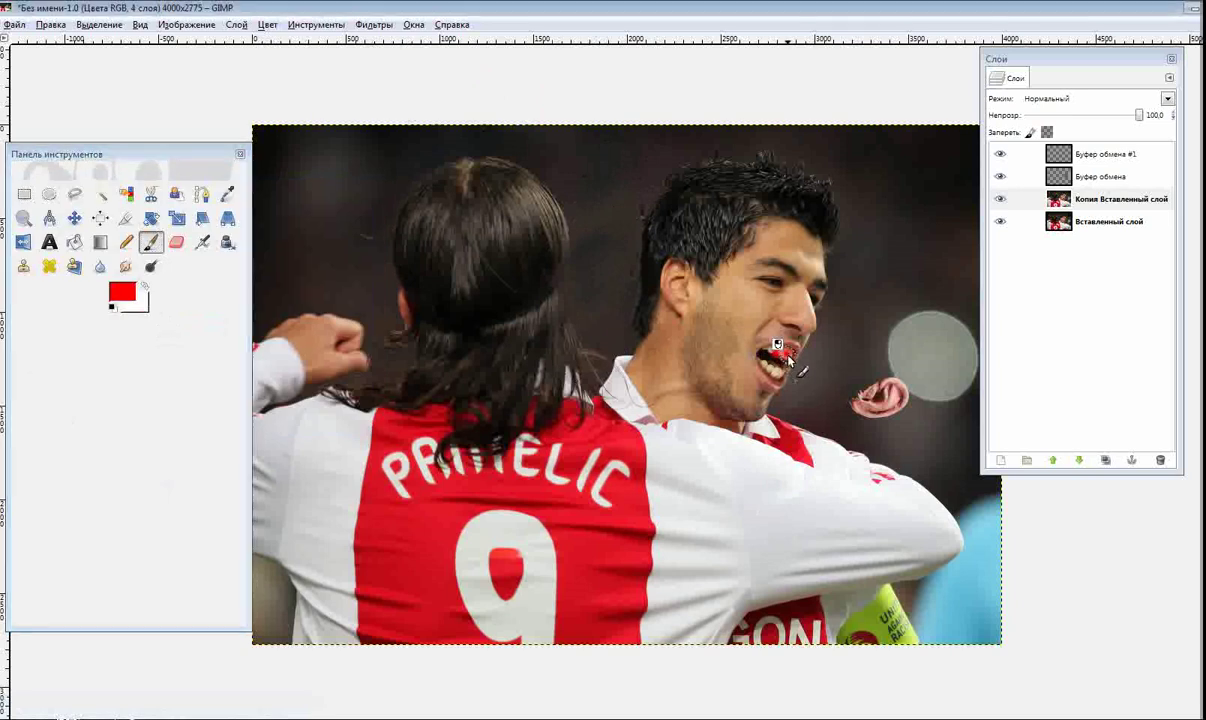
Paint a trial red stroke on the teeth, undo it, and duplicate the photo copy layer
drag(776, 355, 786, 355)
click(50, 24)
click(50, 24)
click(52, 24)
click(56, 42)
click(52, 24)
click(62, 43)
click(1107, 461)
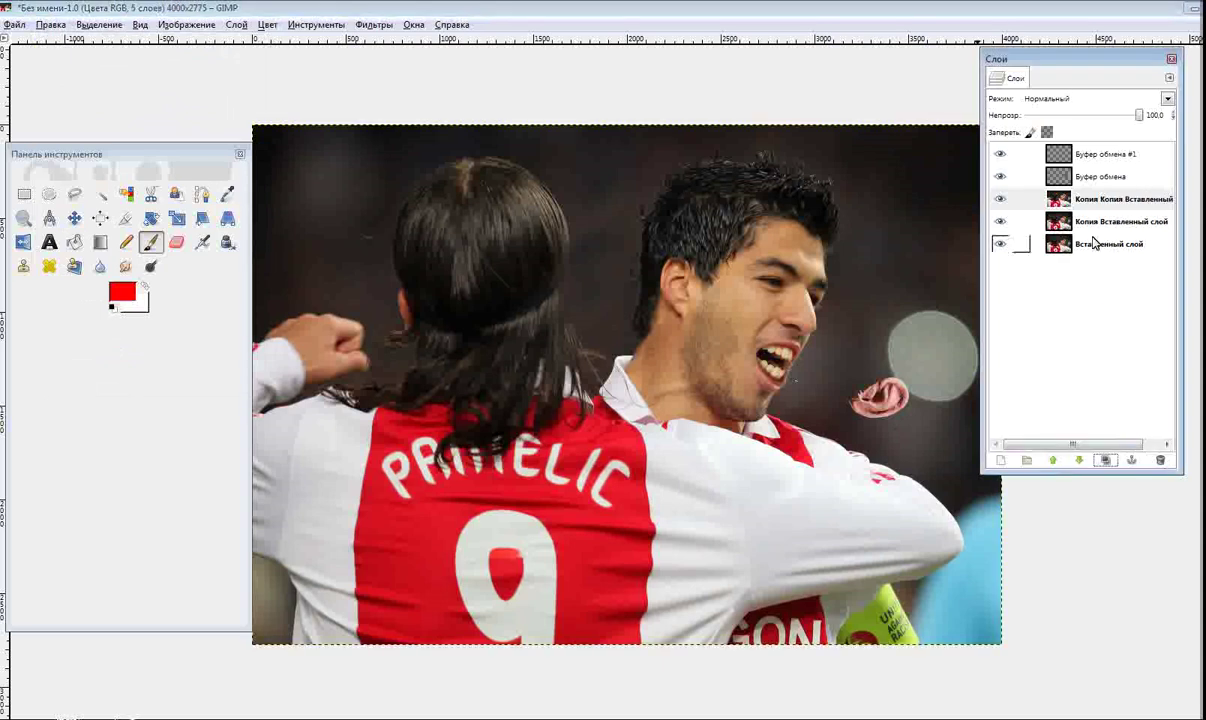
Clear the 'Копия Копия Вставленный слой' duplicate and delete it from the layer stack
click(1110, 199)
click(97, 24)
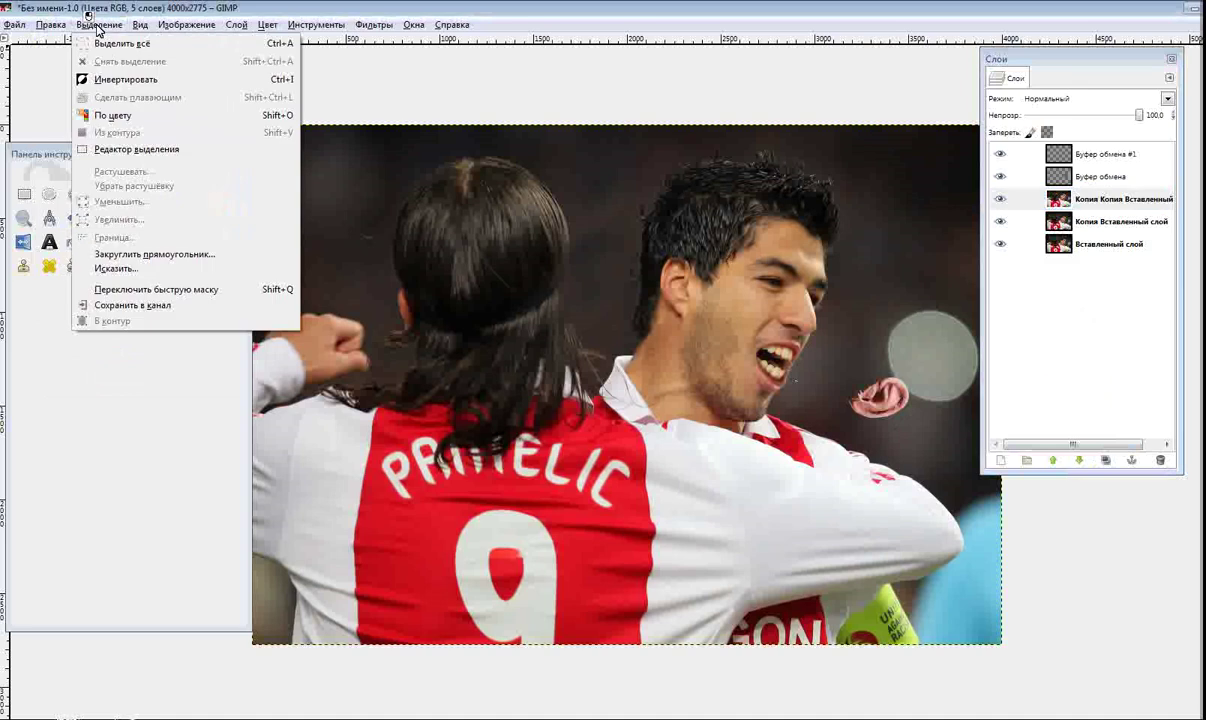
click(107, 43)
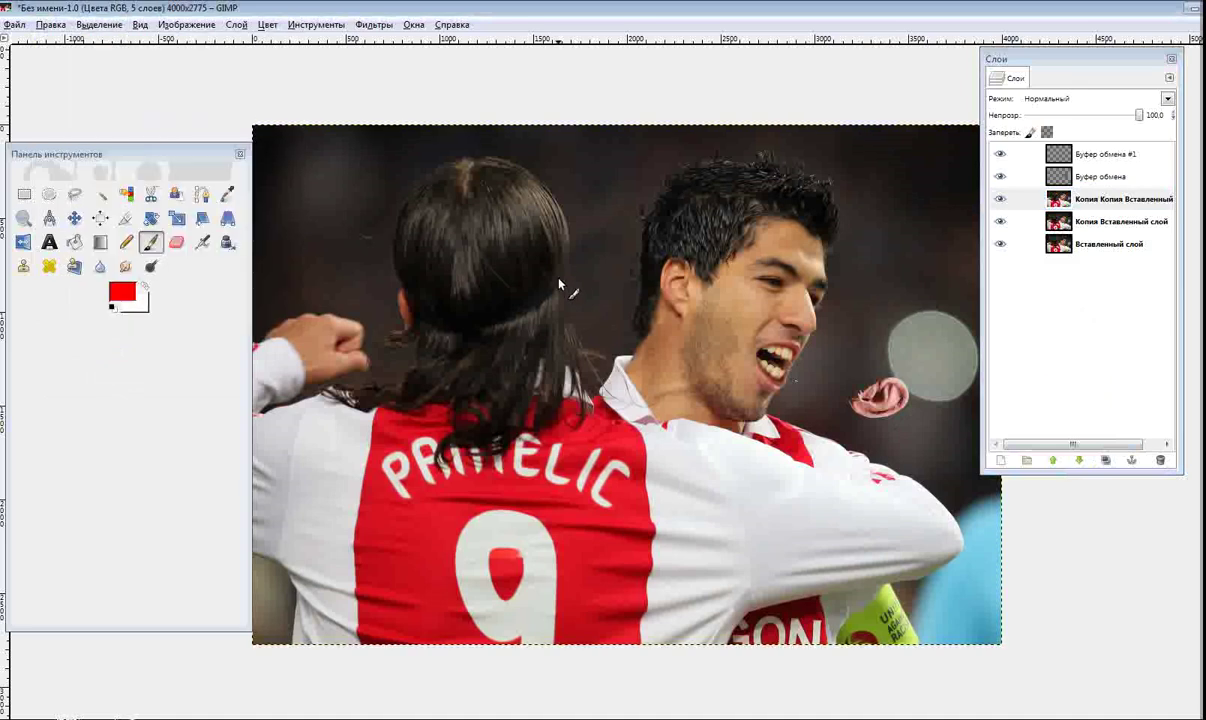
key(Delete)
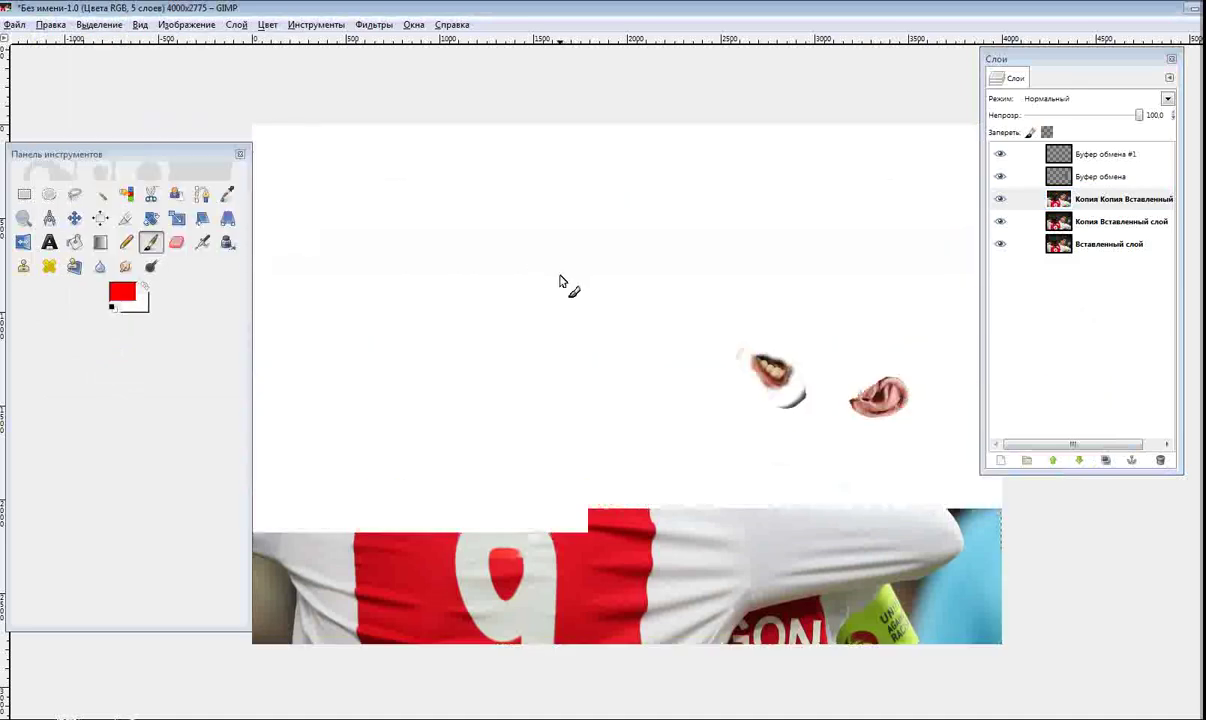
click(1090, 199)
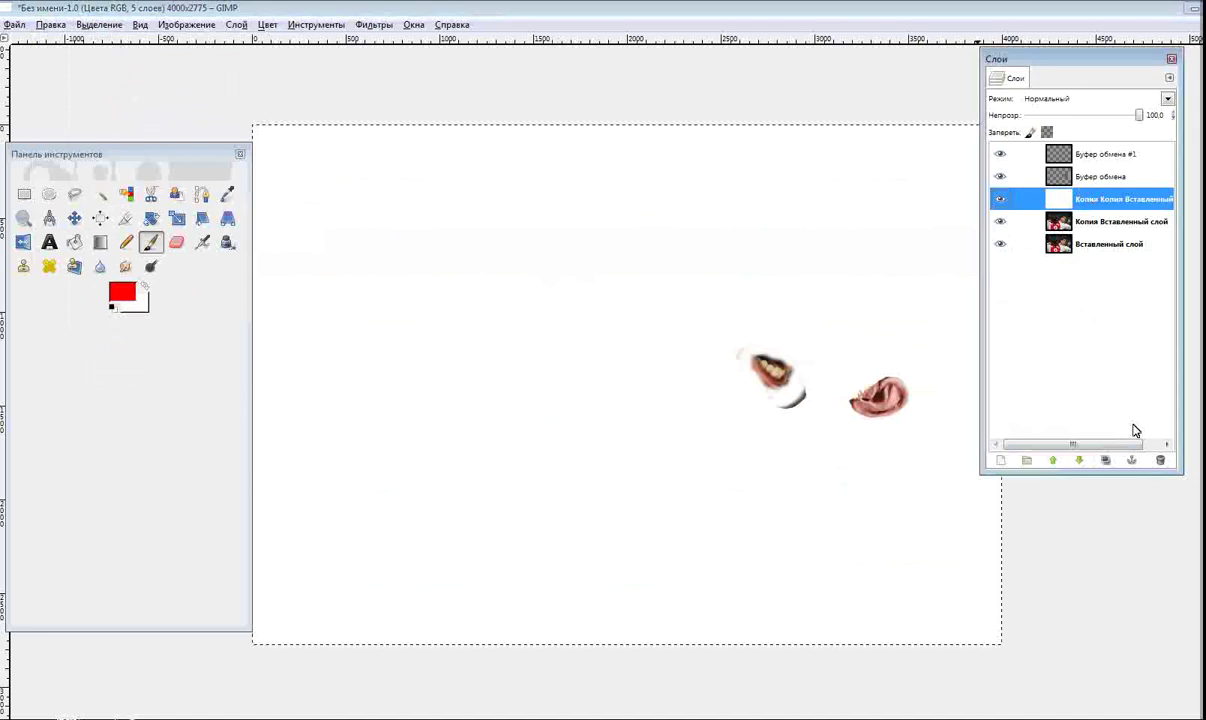
click(1160, 460)
click(228, 25)
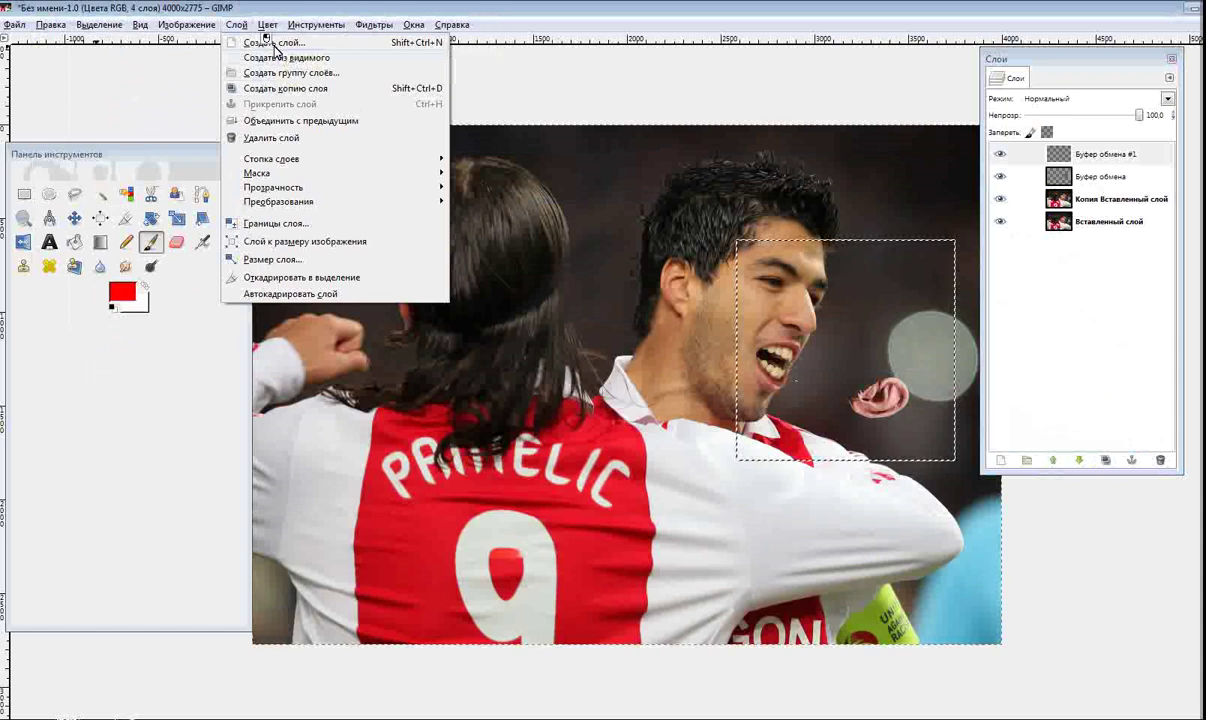
Add a new transparent layer and paint red over the right player's mouth
click(272, 43)
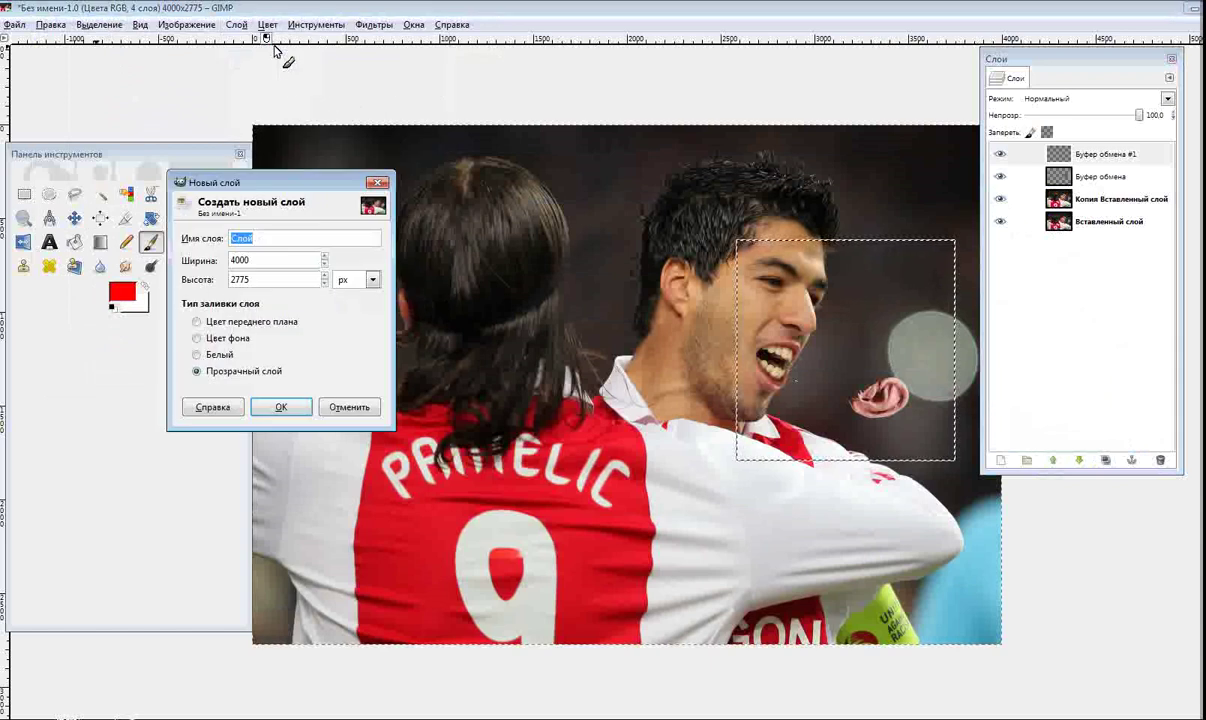
click(272, 405)
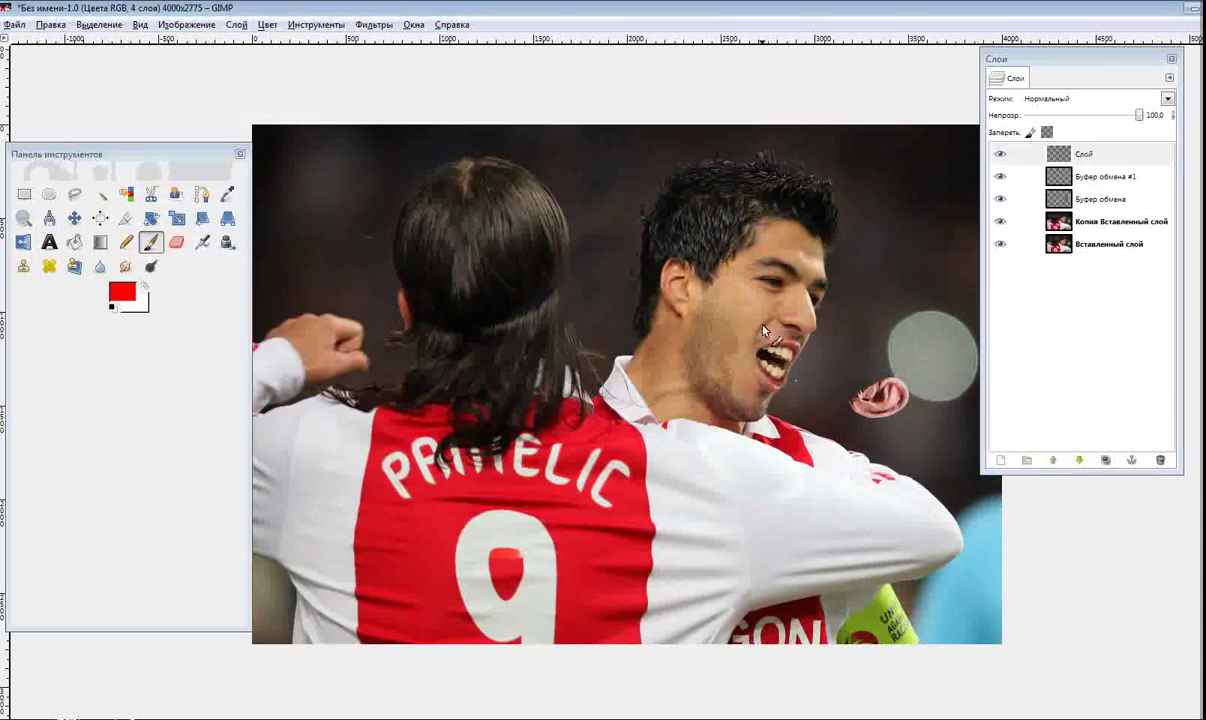
drag(766, 342, 782, 368)
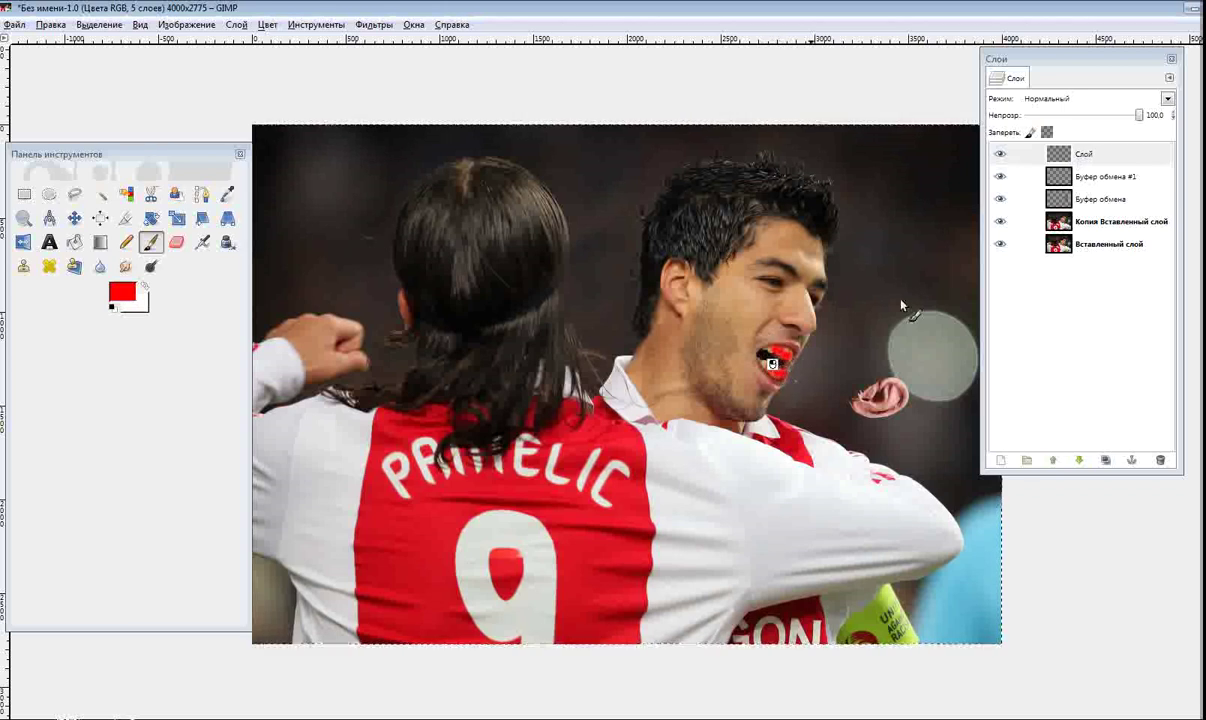
Set the red layer to Multiply at 84.5 opacity and add more red over the lips
click(1030, 150)
click(1104, 98)
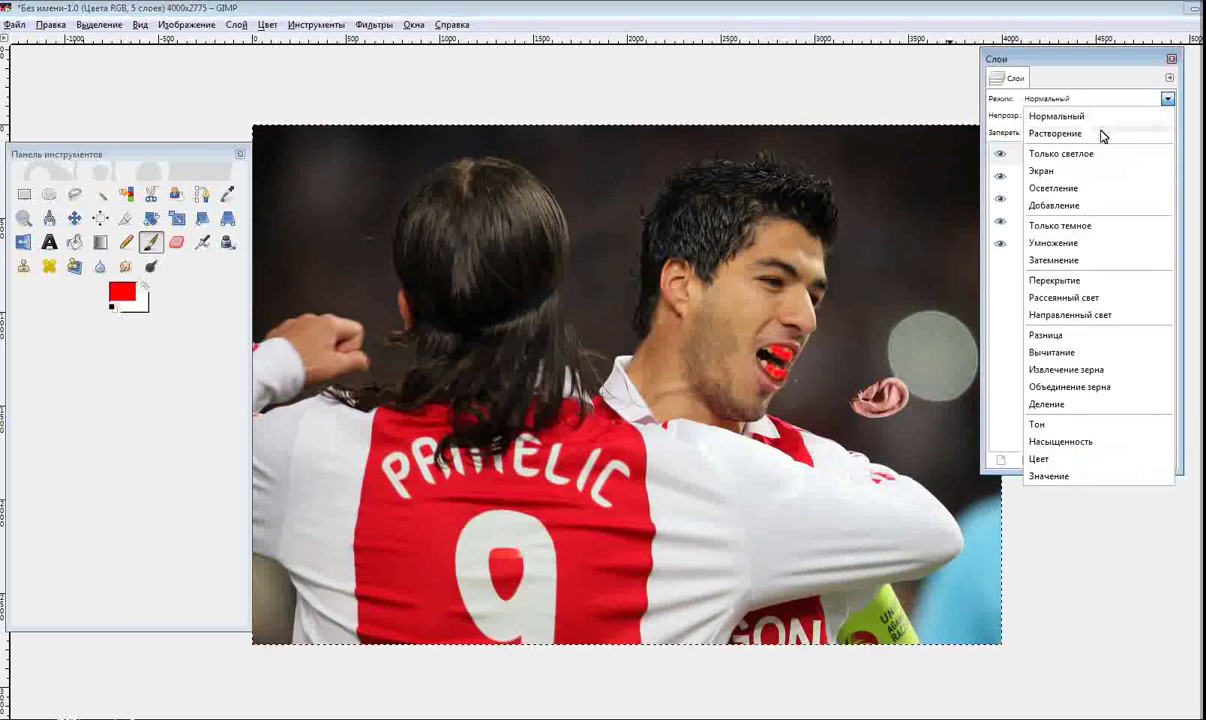
click(1055, 245)
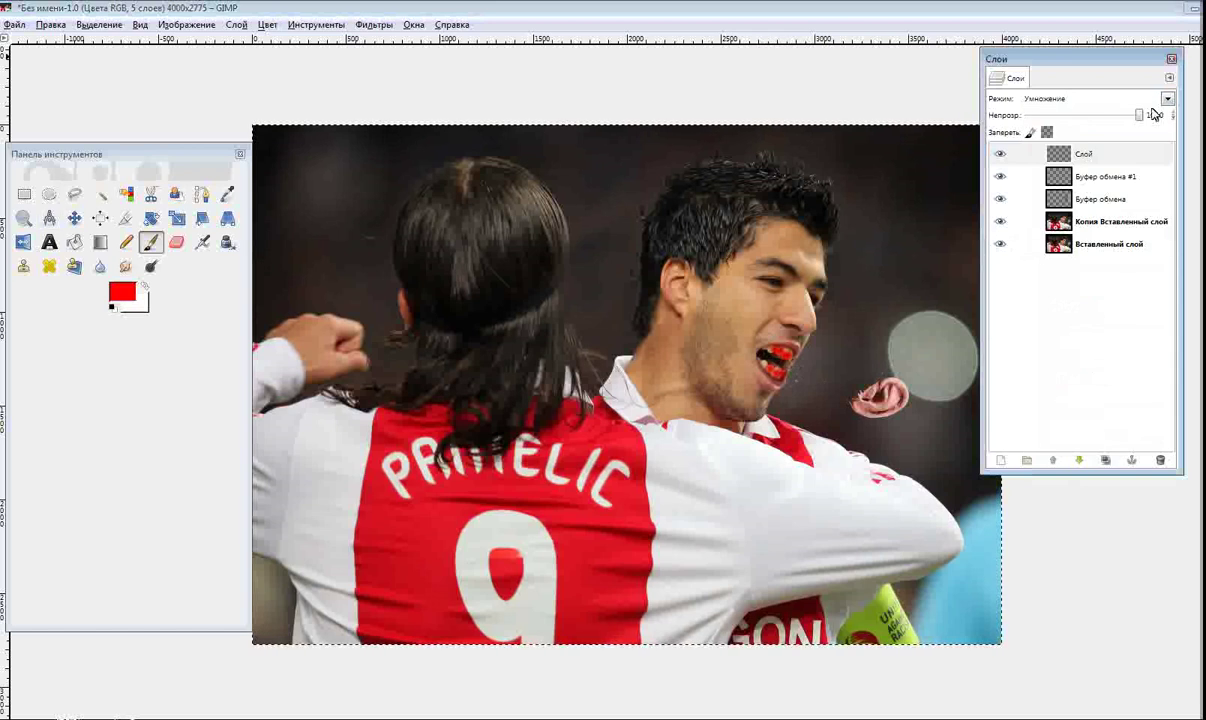
drag(1155, 114, 1125, 121)
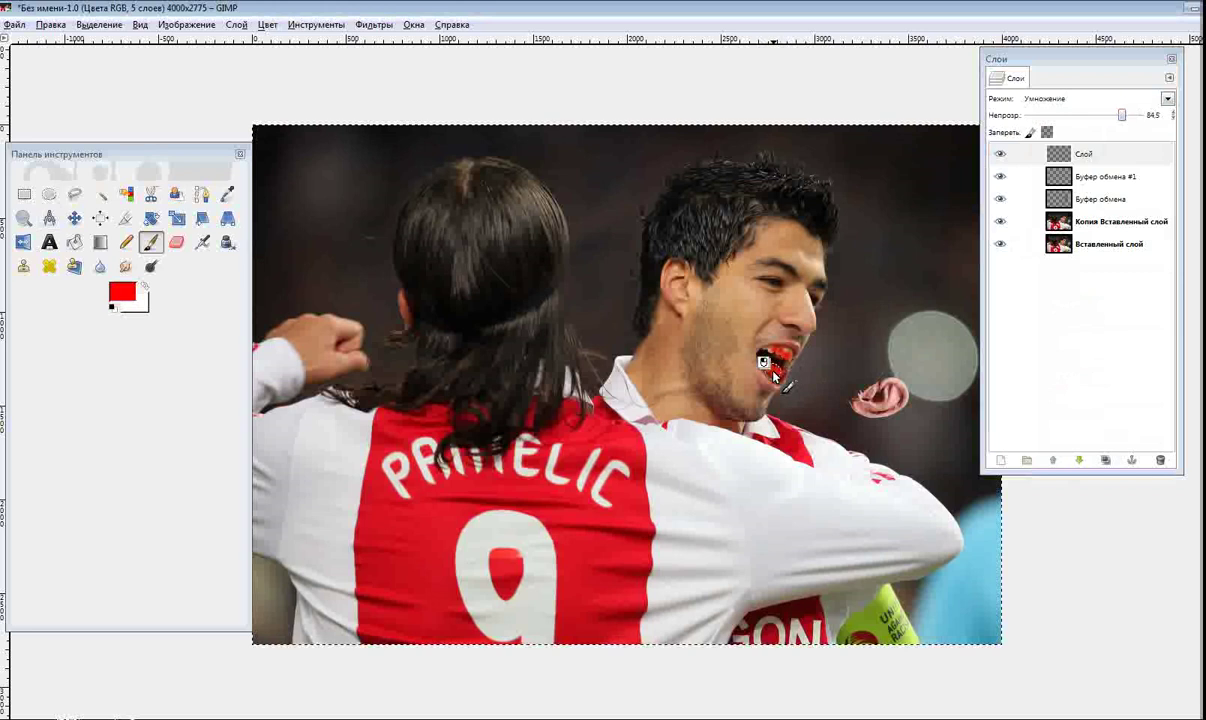
drag(775, 376, 771, 370)
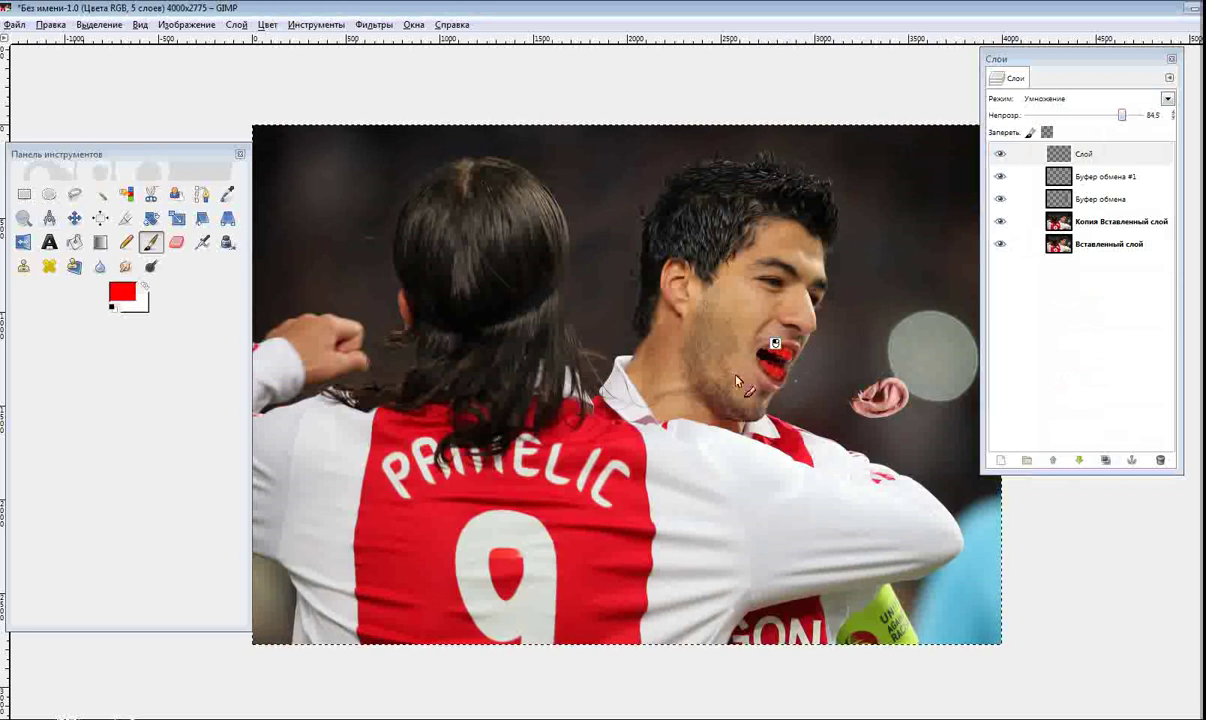
click(176, 242)
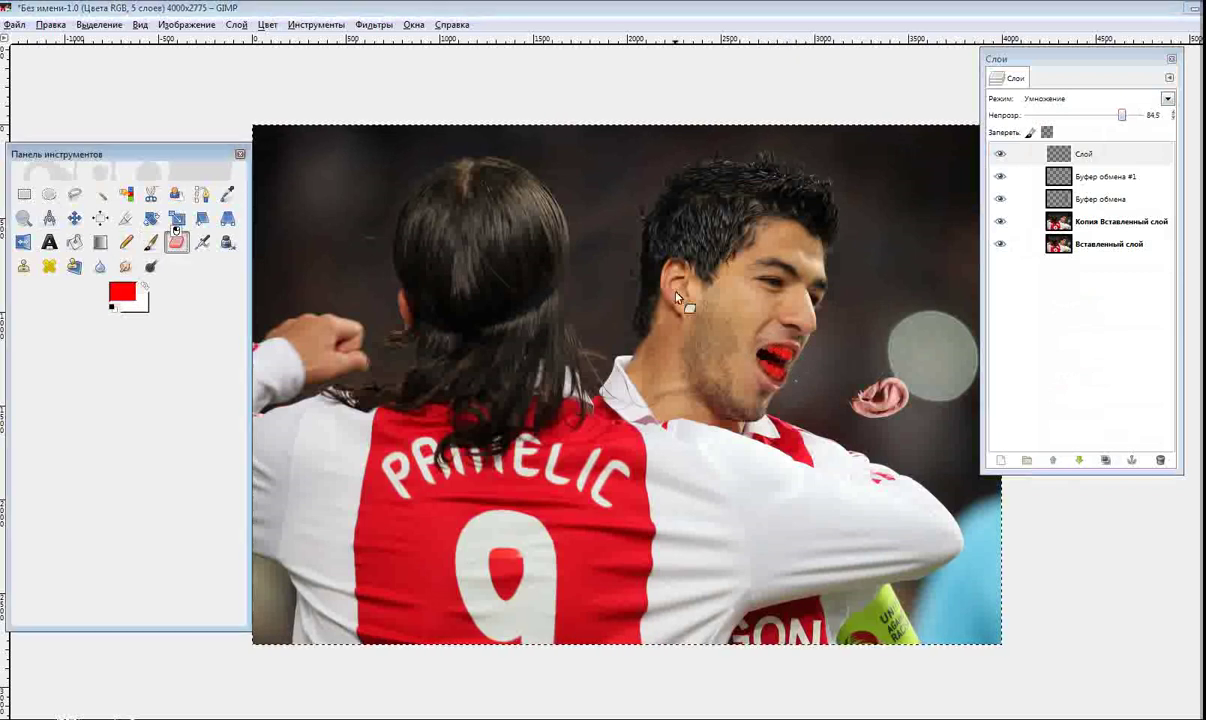
Erase the stray red paint around the smiling player's mouth
click(776, 342)
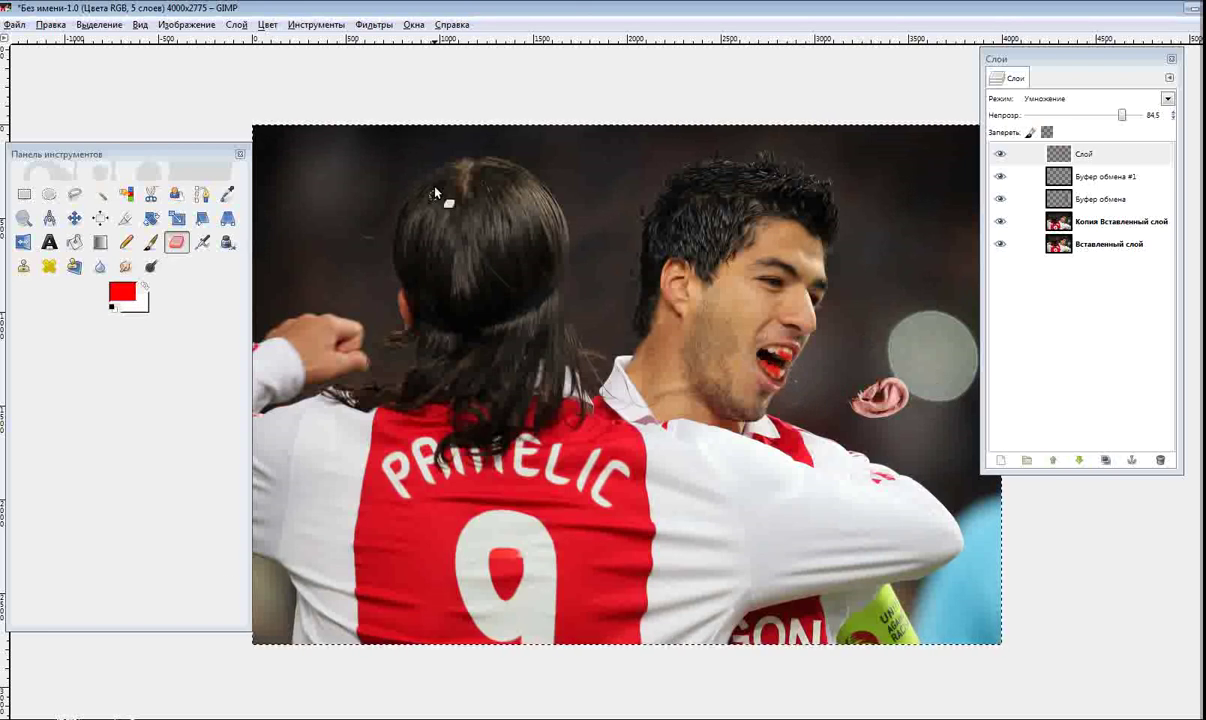
Search Yandex Images for 'брызги крови на белом фоне'
click(78, 714)
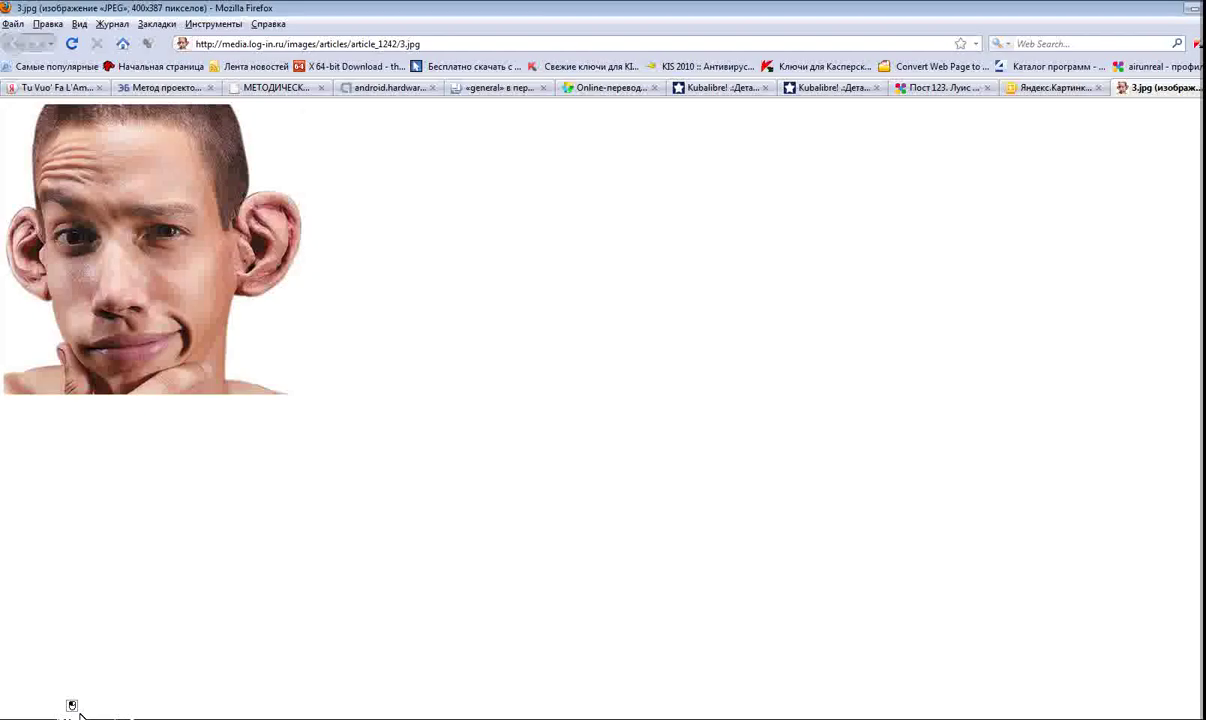
click(1155, 89)
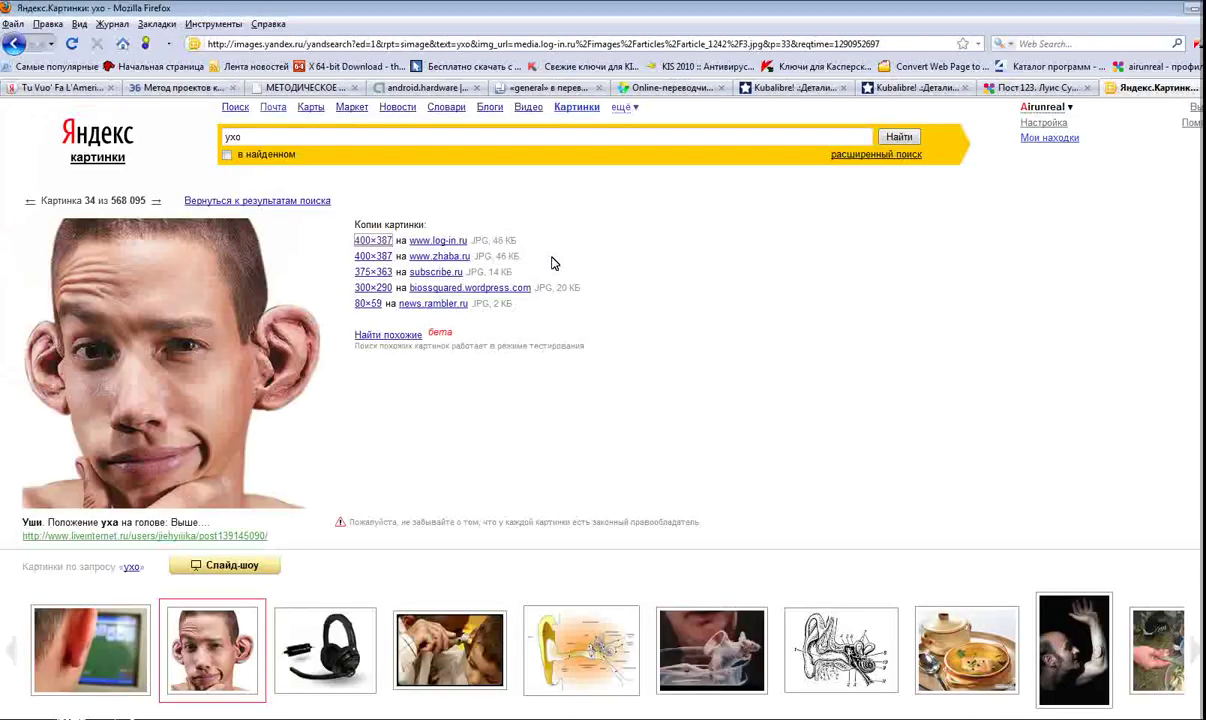
click(340, 136)
text(бр)
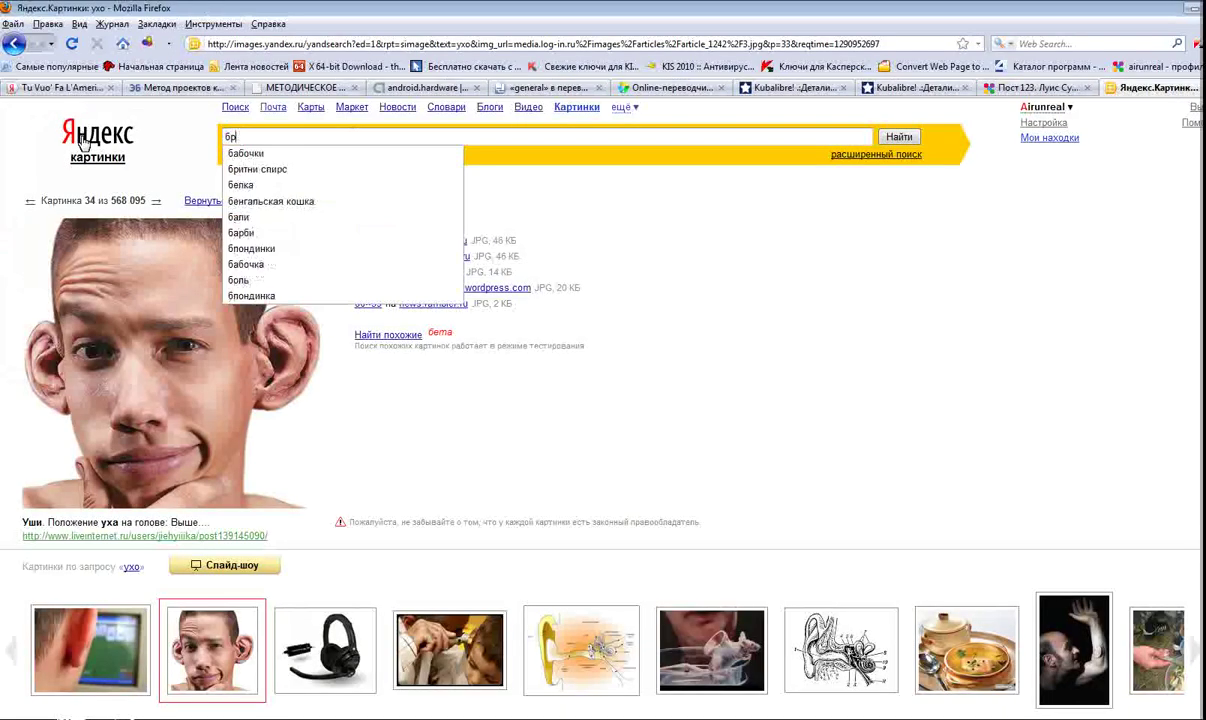
text(ызги )
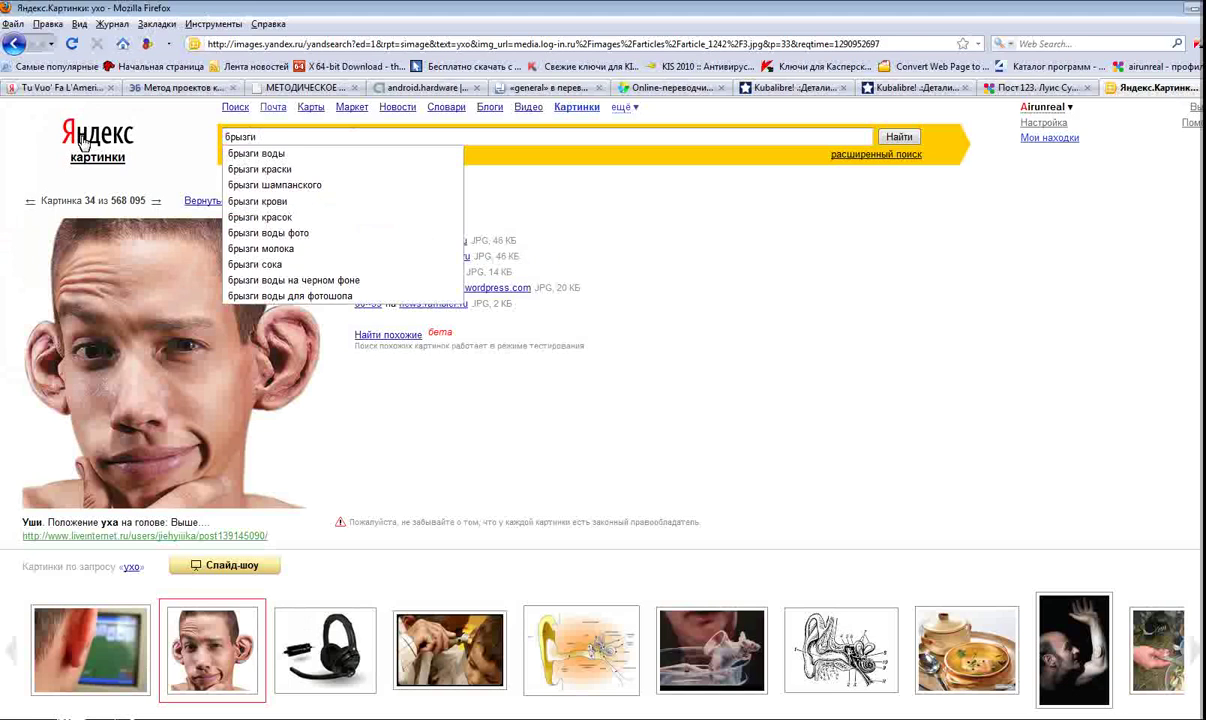
text(крови)
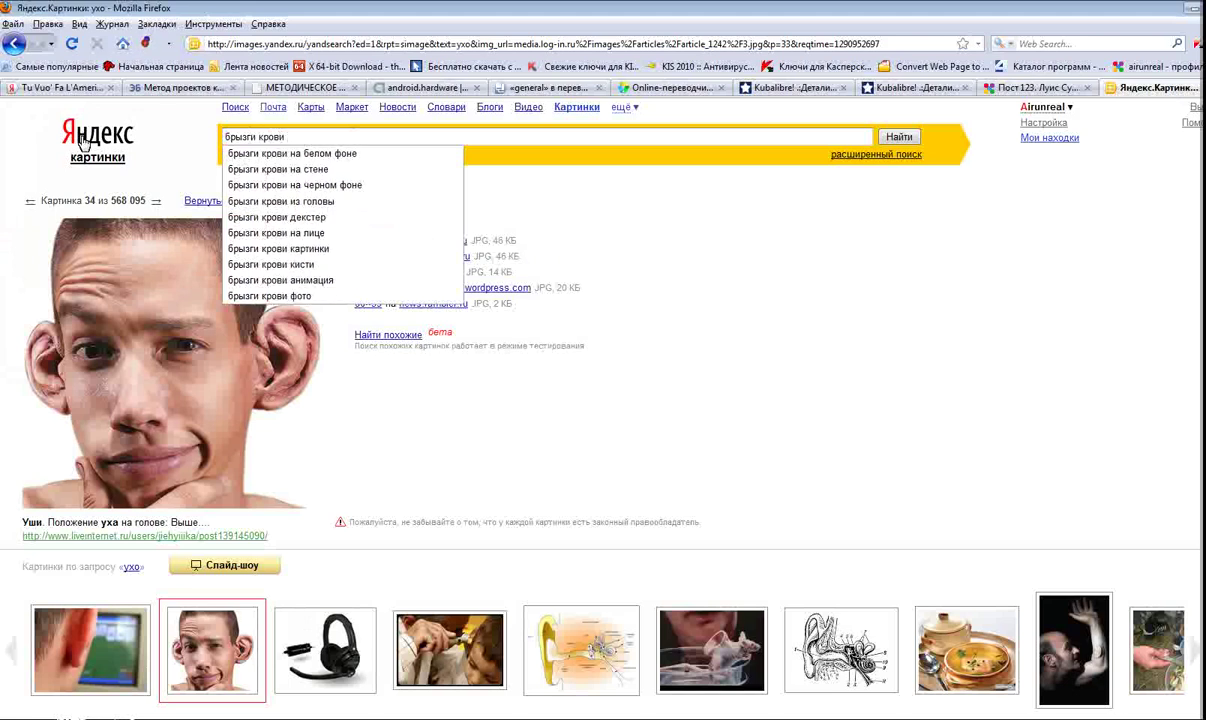
key(Down)
key(Return)
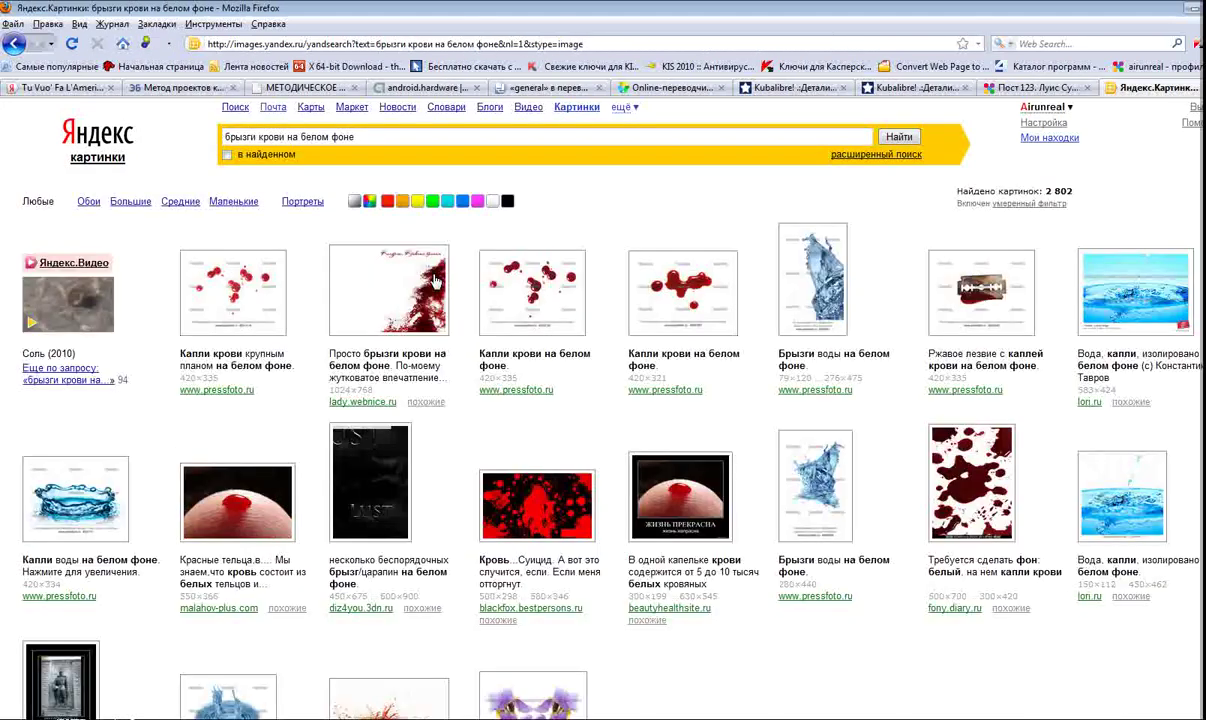
scroll(506, 333, down, 3)
scroll(320, 500, down, 2)
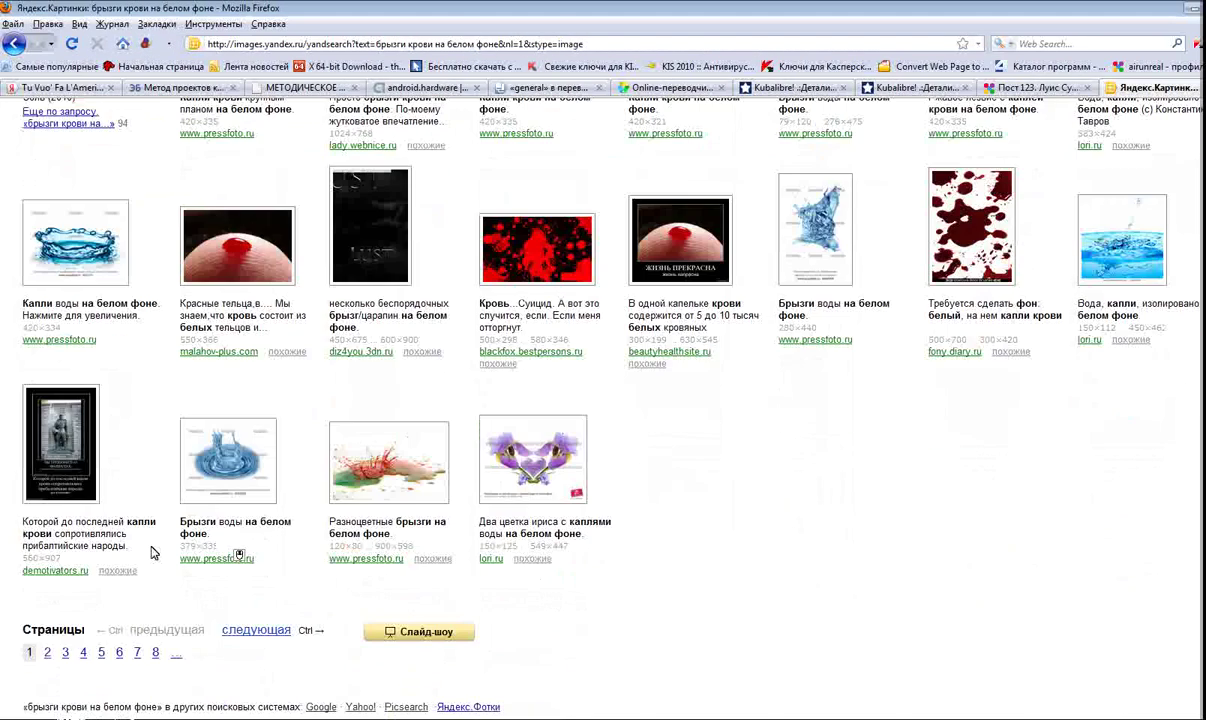
Open the 600×800 red splatter picture full-size from page 2 and copy it
click(47, 652)
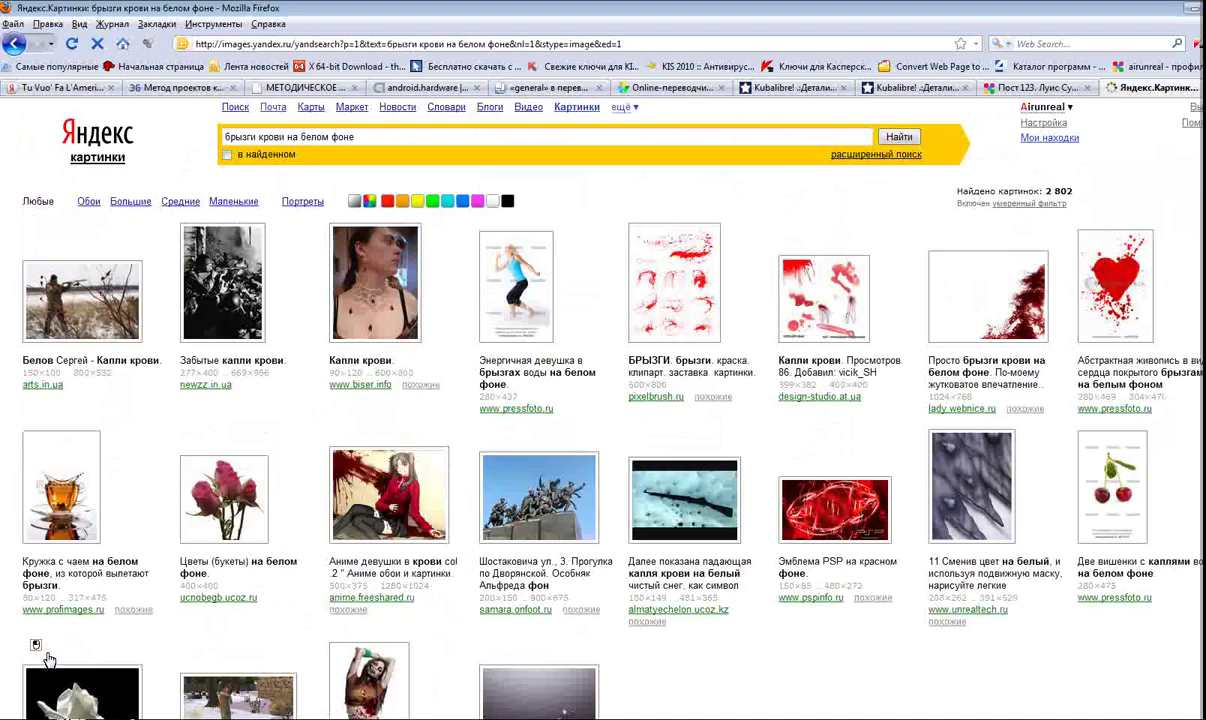
click(678, 278)
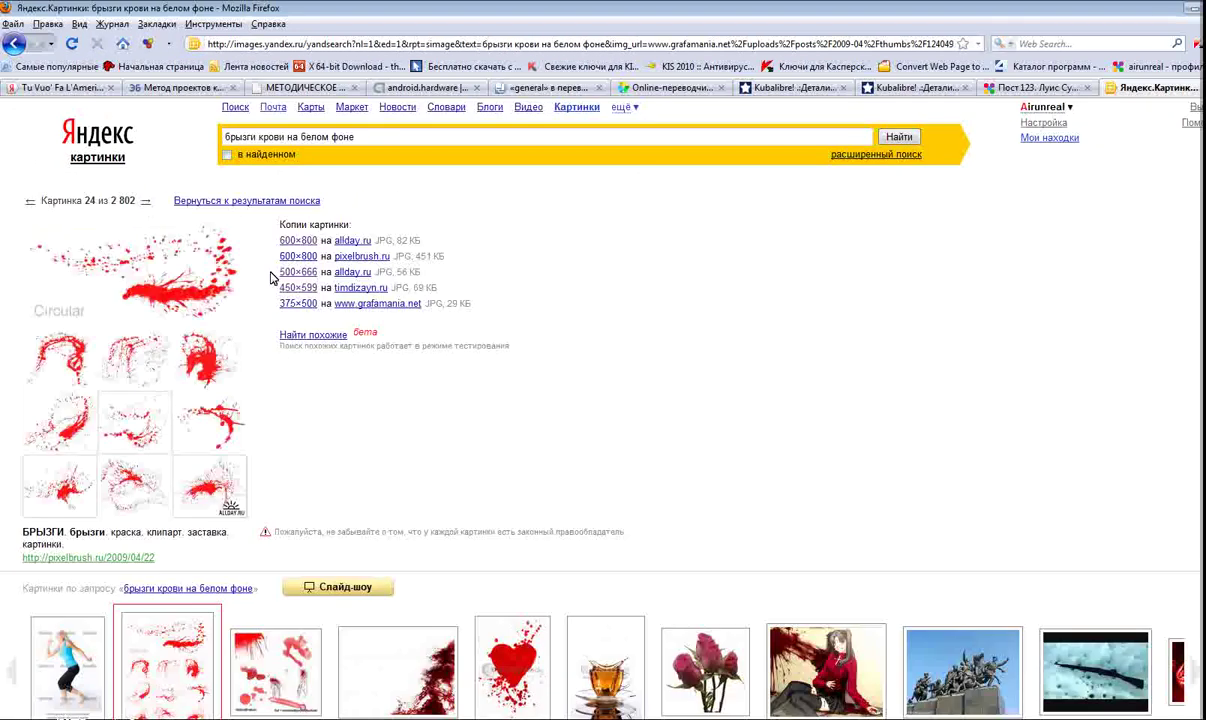
click(290, 240)
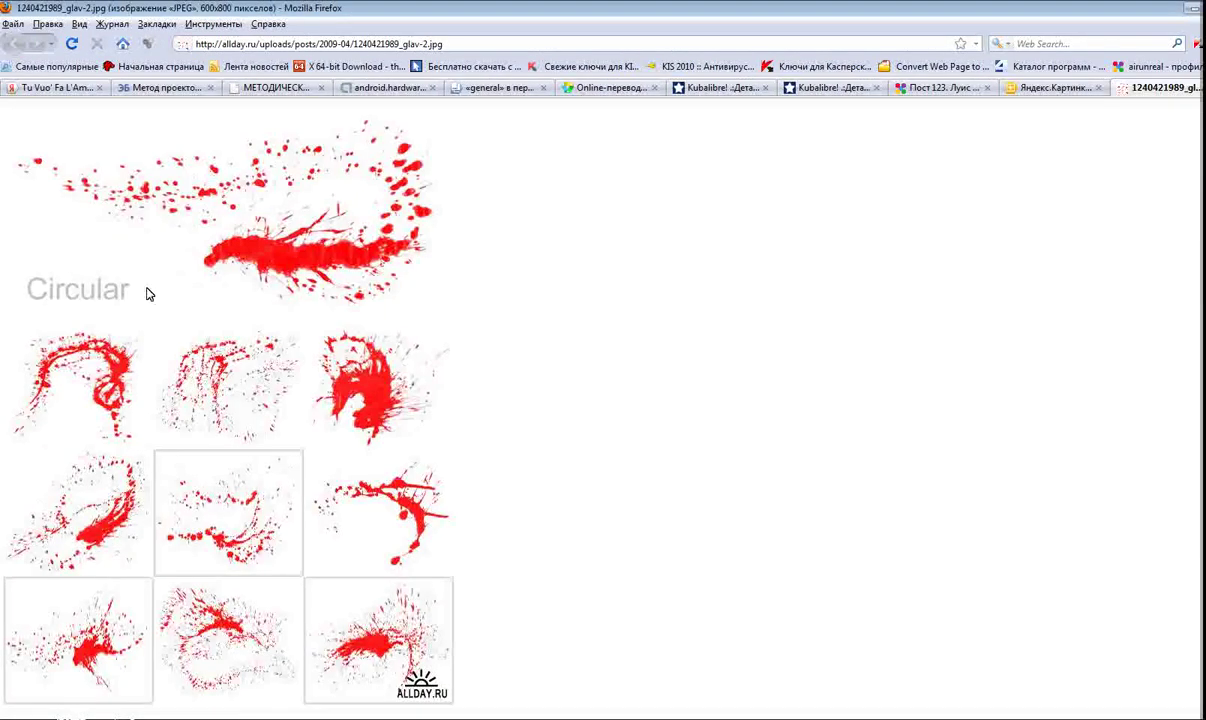
right_click(295, 188)
click(346, 211)
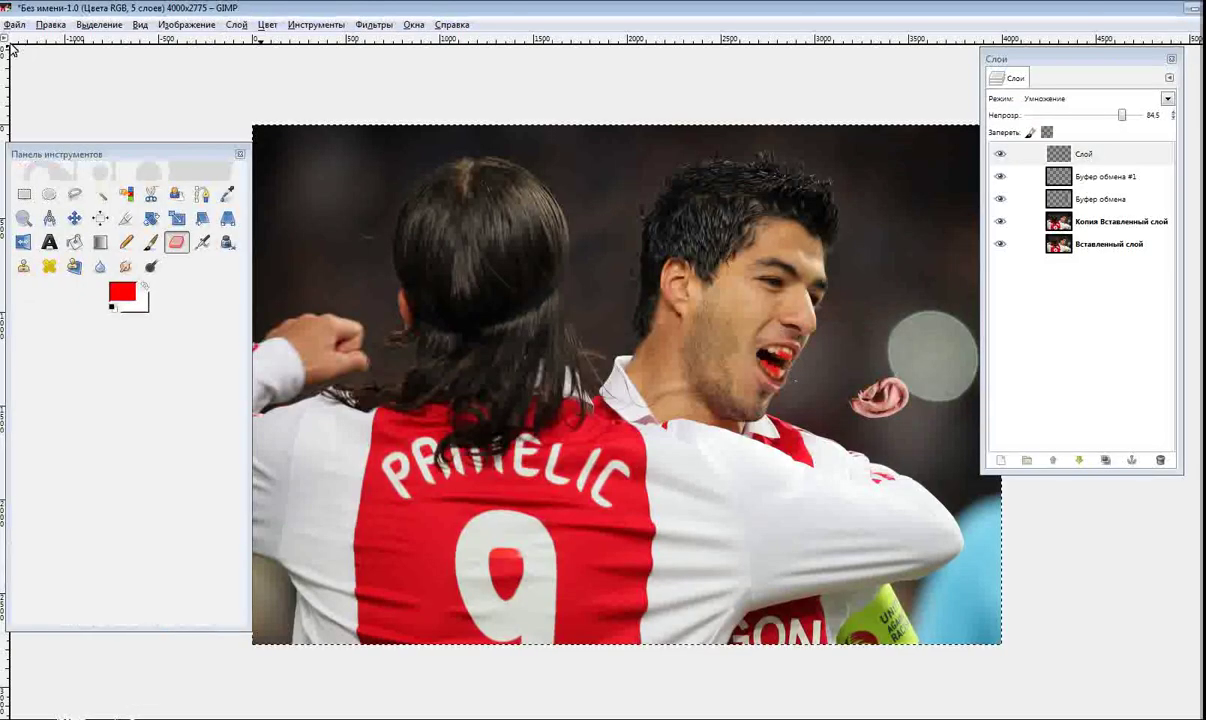
Paste the copied splatter as a new layer and scale it to 2475×3300 px
click(49, 24)
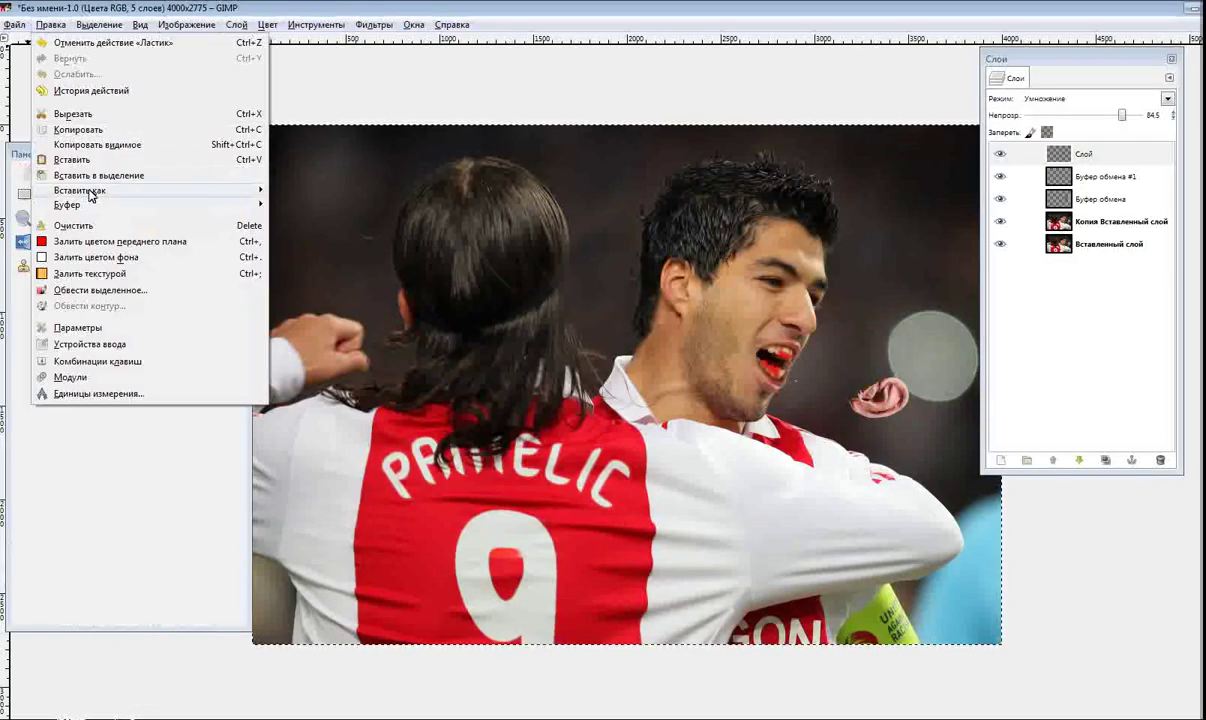
mouse_move(80, 190)
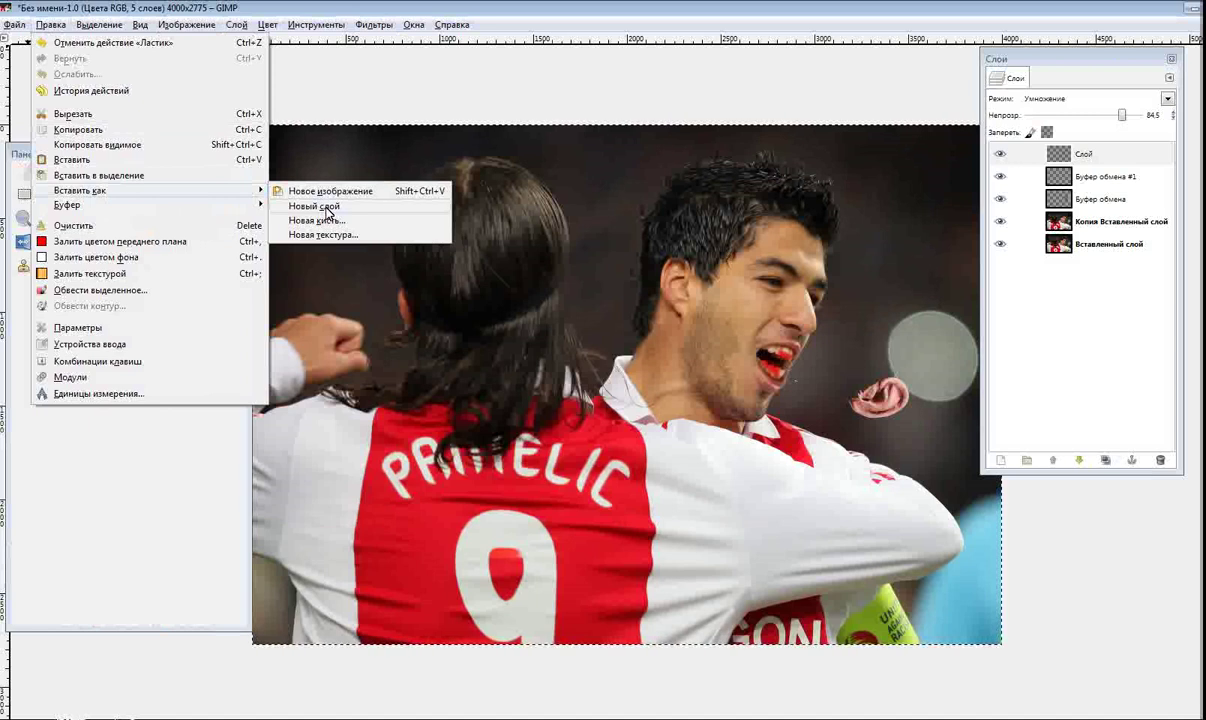
click(325, 206)
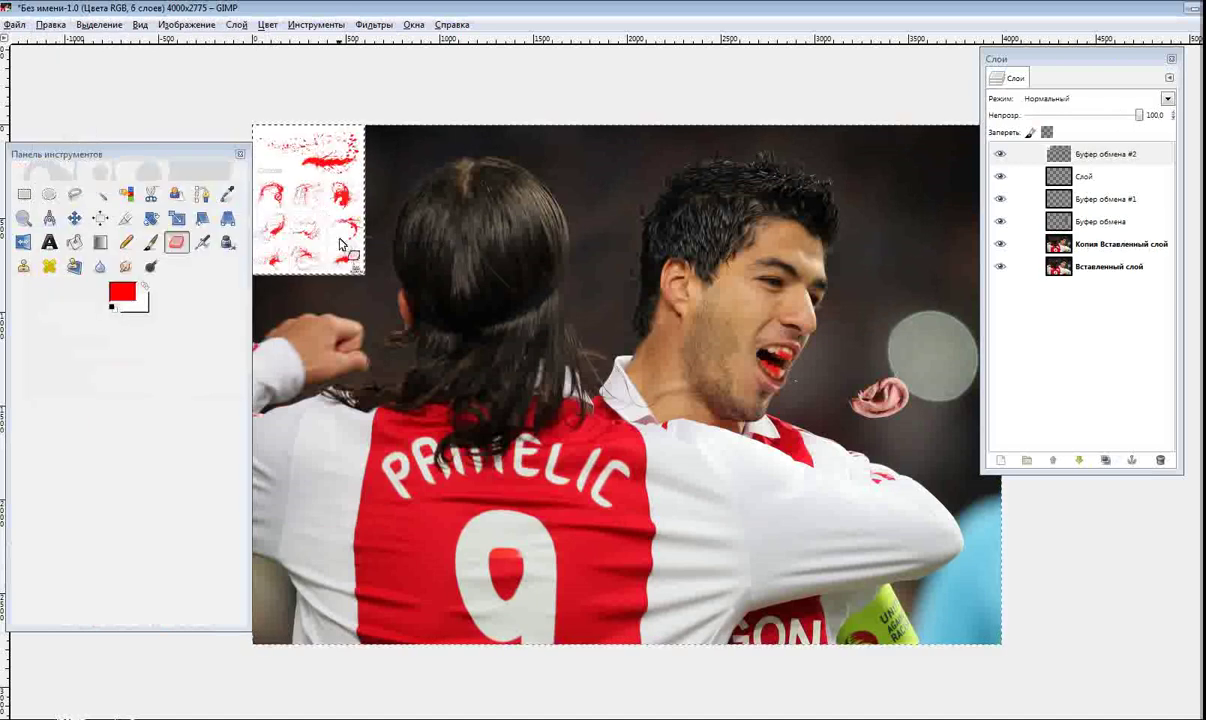
click(176, 218)
drag(354, 267, 832, 715)
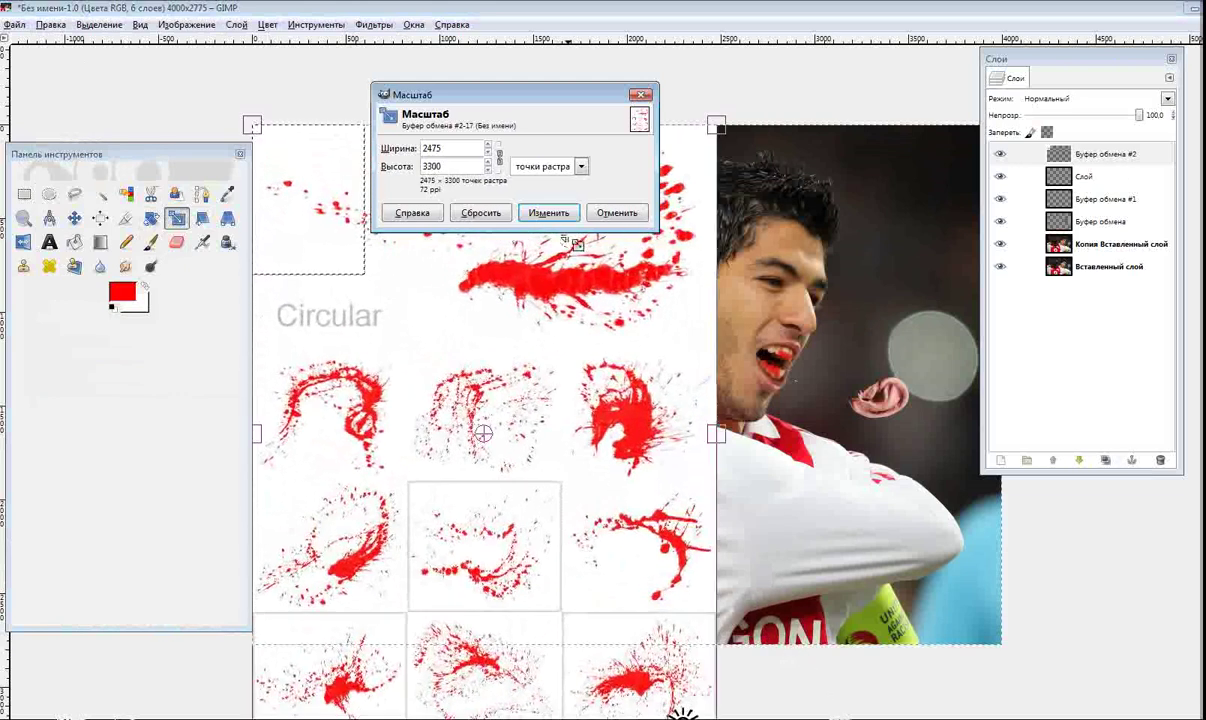
click(549, 211)
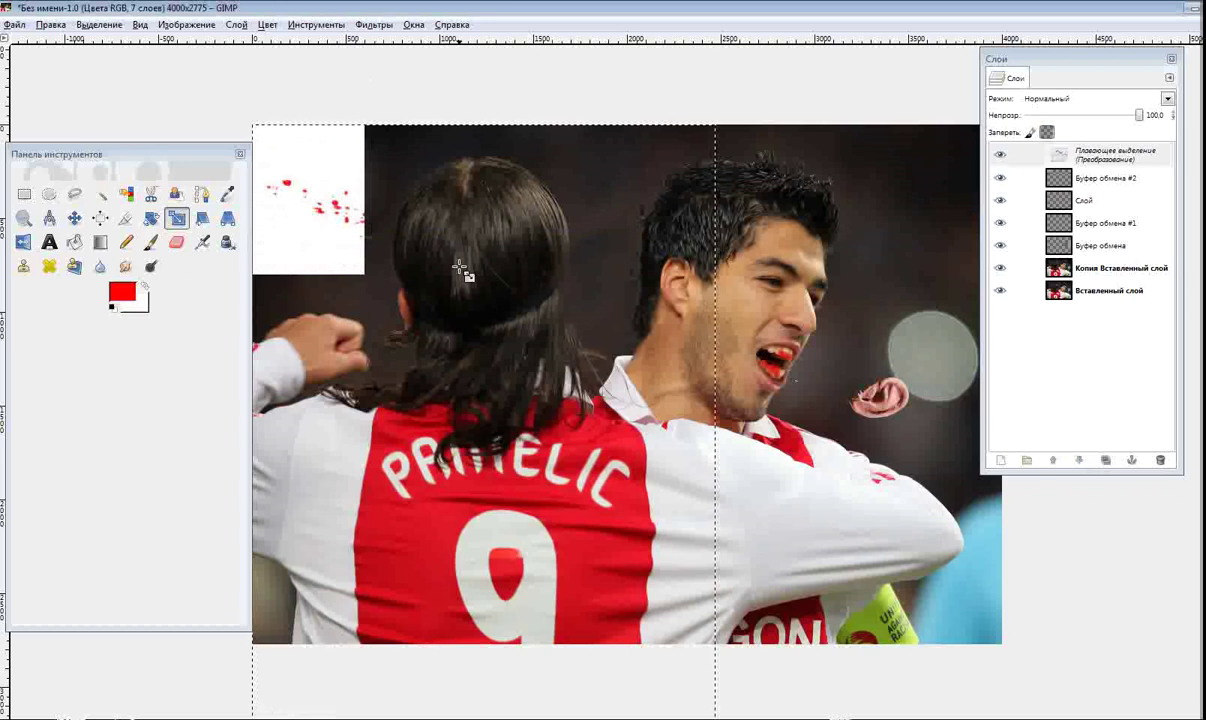
Select the floating selection layer and try to drag it out of the Layers panel
click(1090, 121)
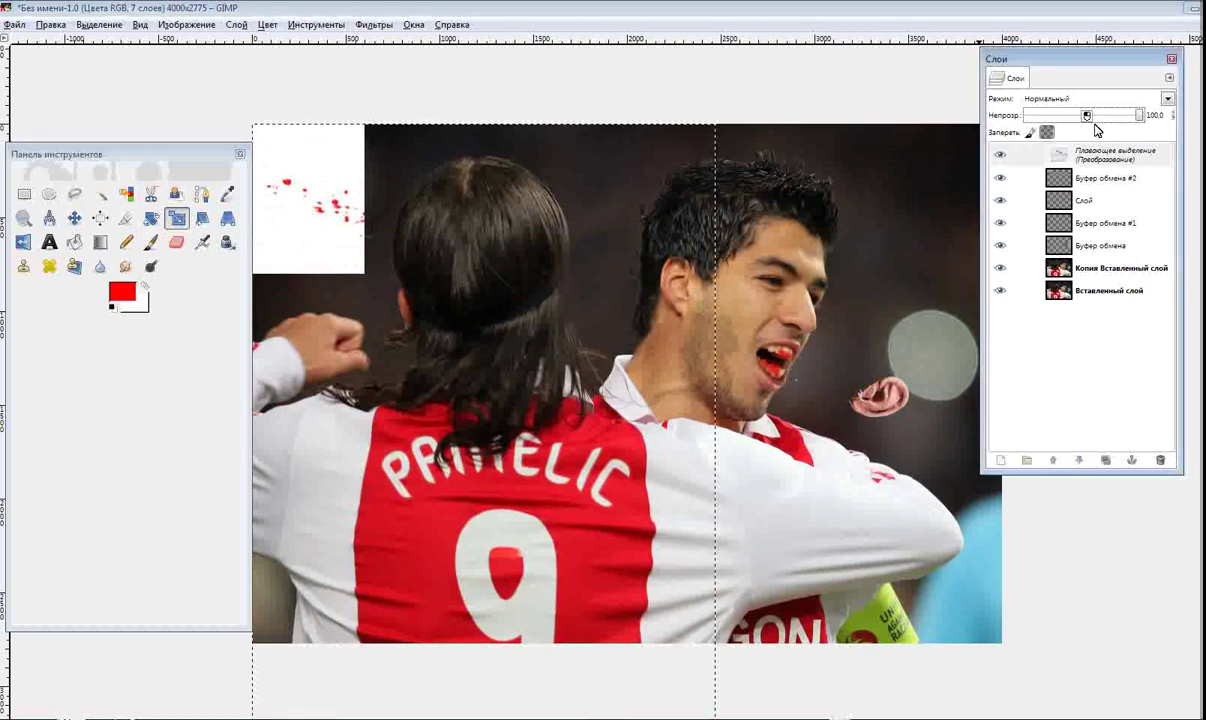
click(1105, 155)
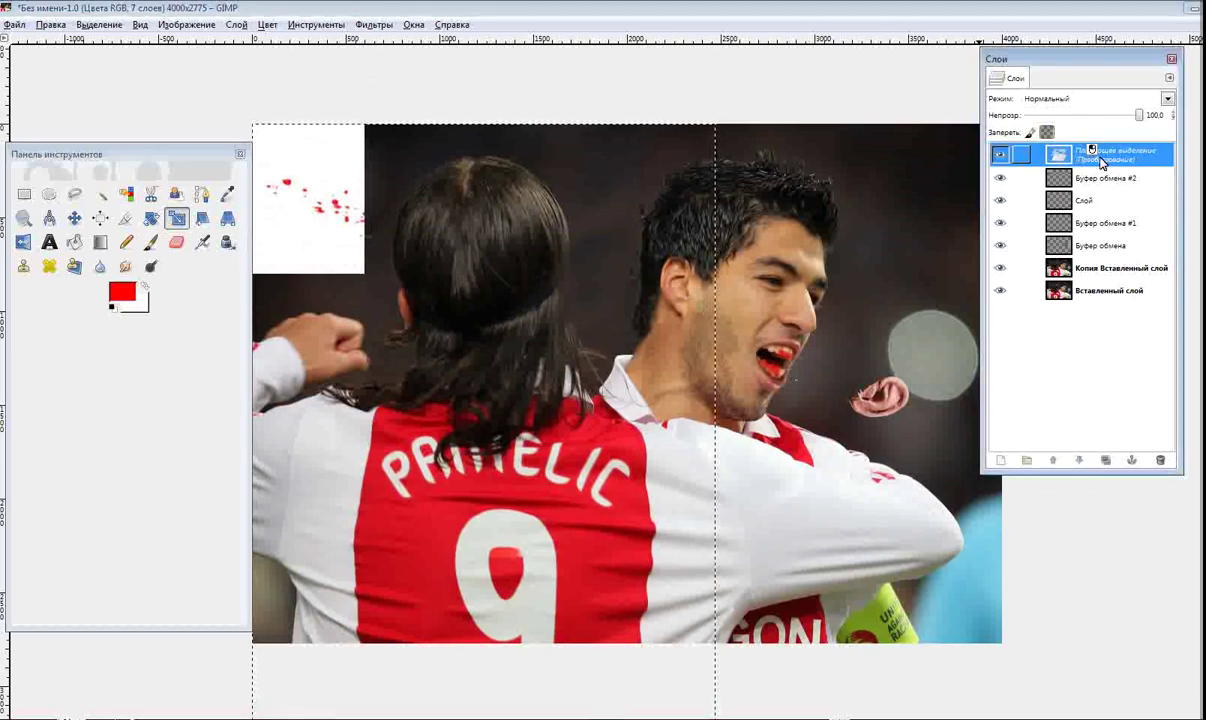
click(1122, 163)
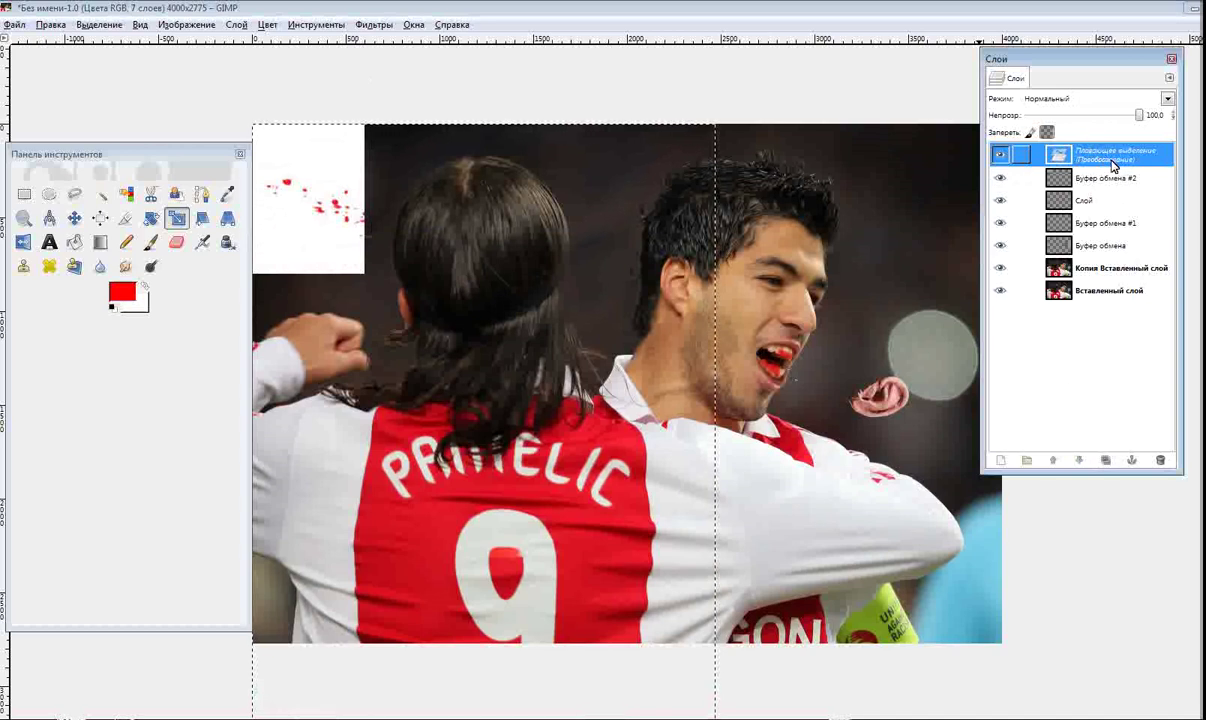
drag(1117, 163, 137, 100)
click(52, 24)
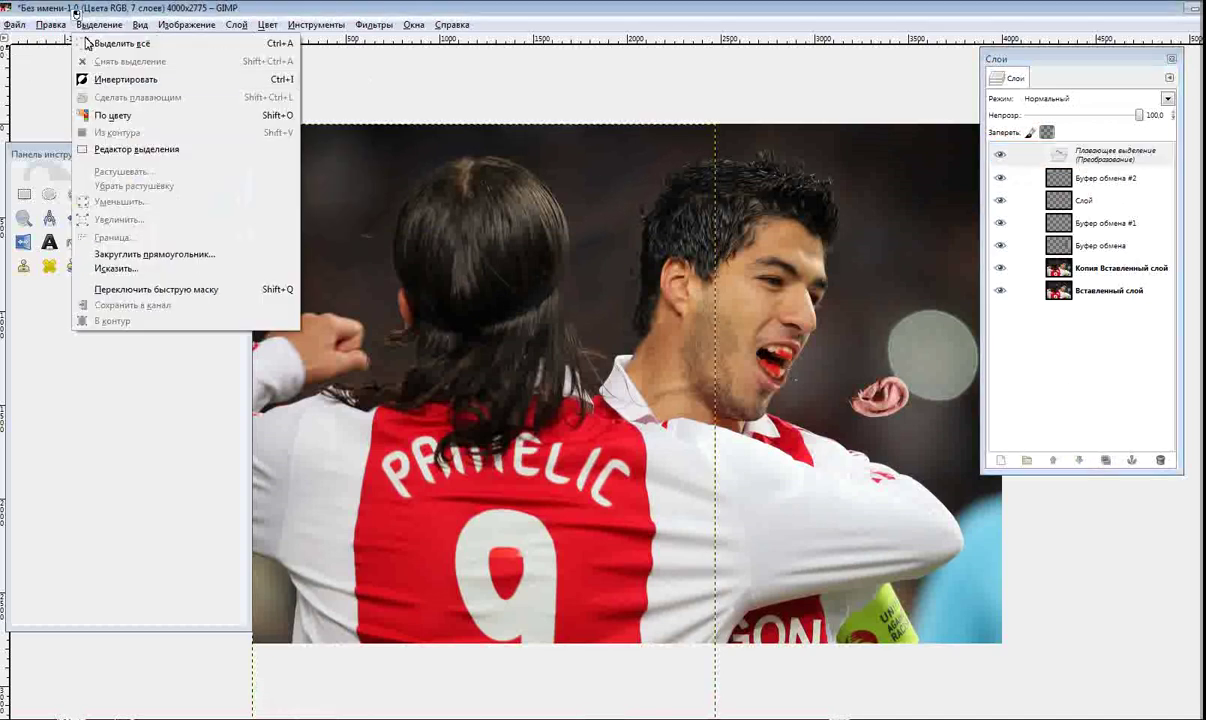
mouse_move(80, 190)
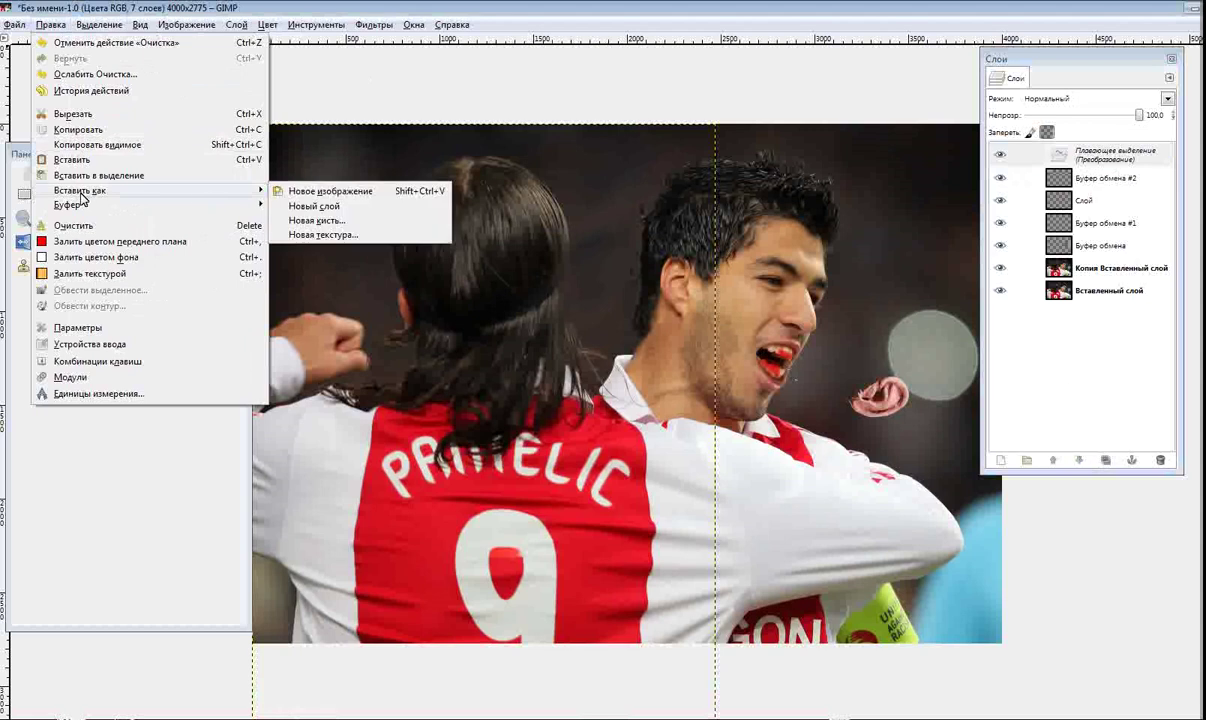
Paste the splatter again as a new layer and resize it to 1470×1960 px
click(330, 206)
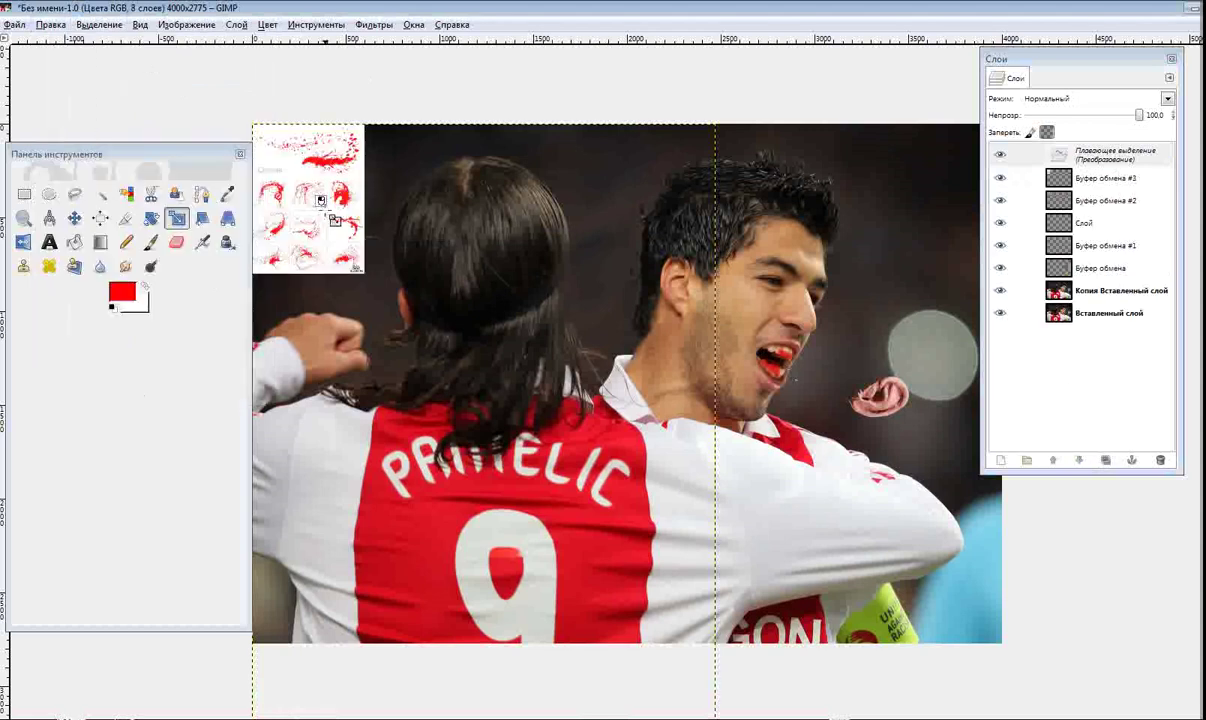
drag(370, 282, 592, 447)
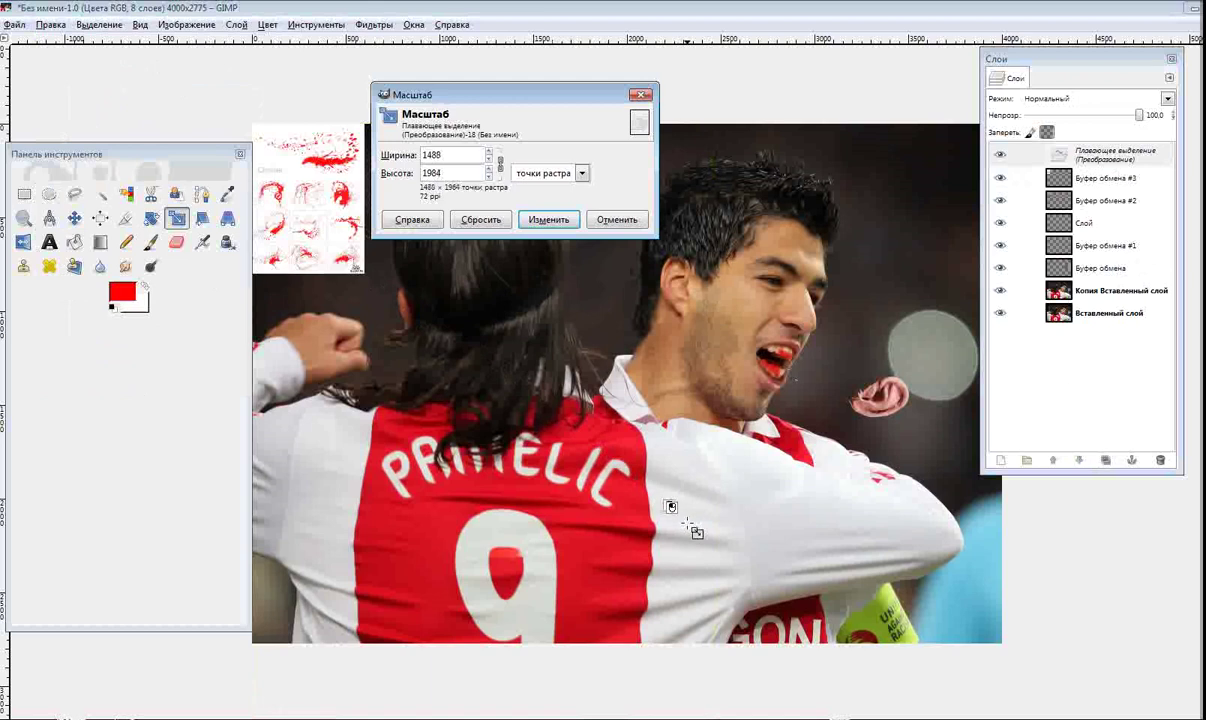
drag(590, 441, 684, 526)
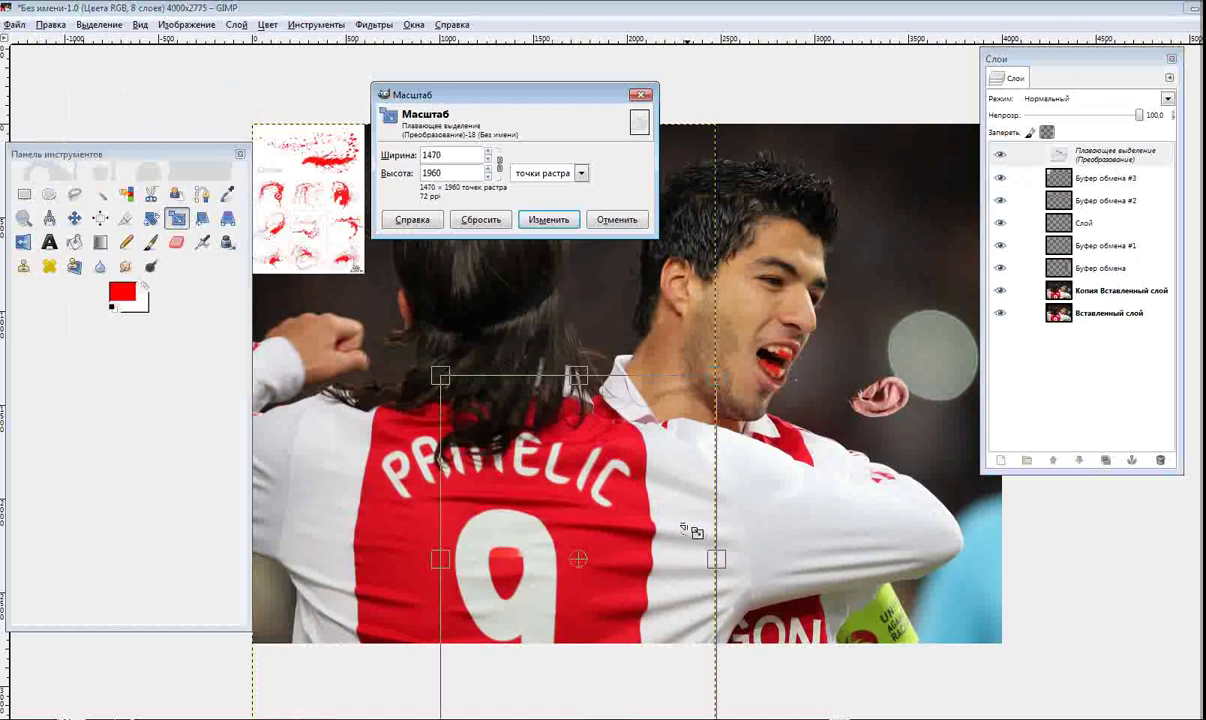
click(537, 218)
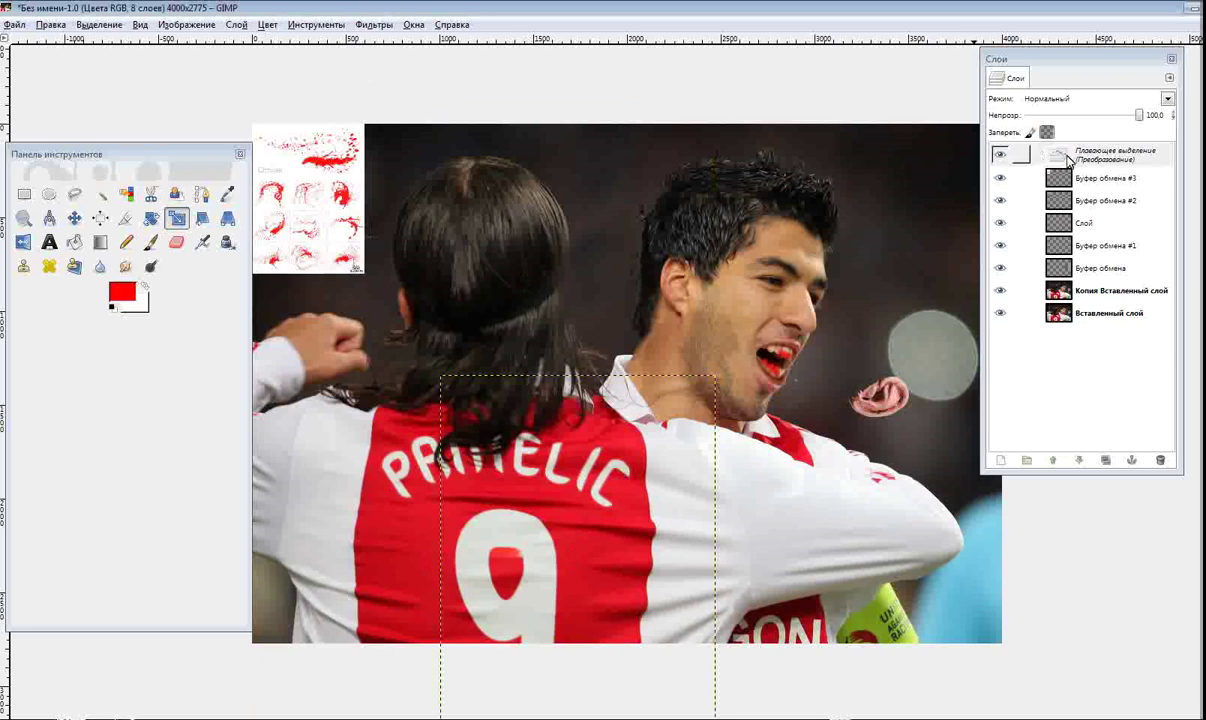
Delete the leftover floating selection layer
click(1095, 160)
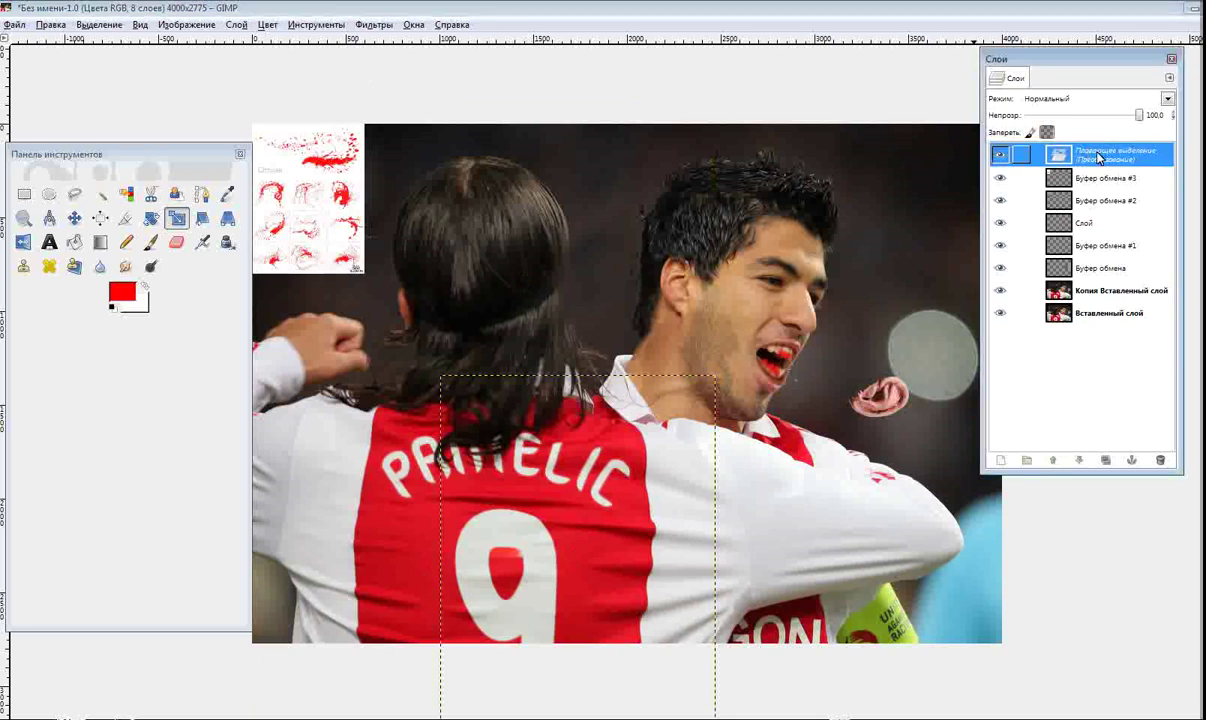
click(1132, 460)
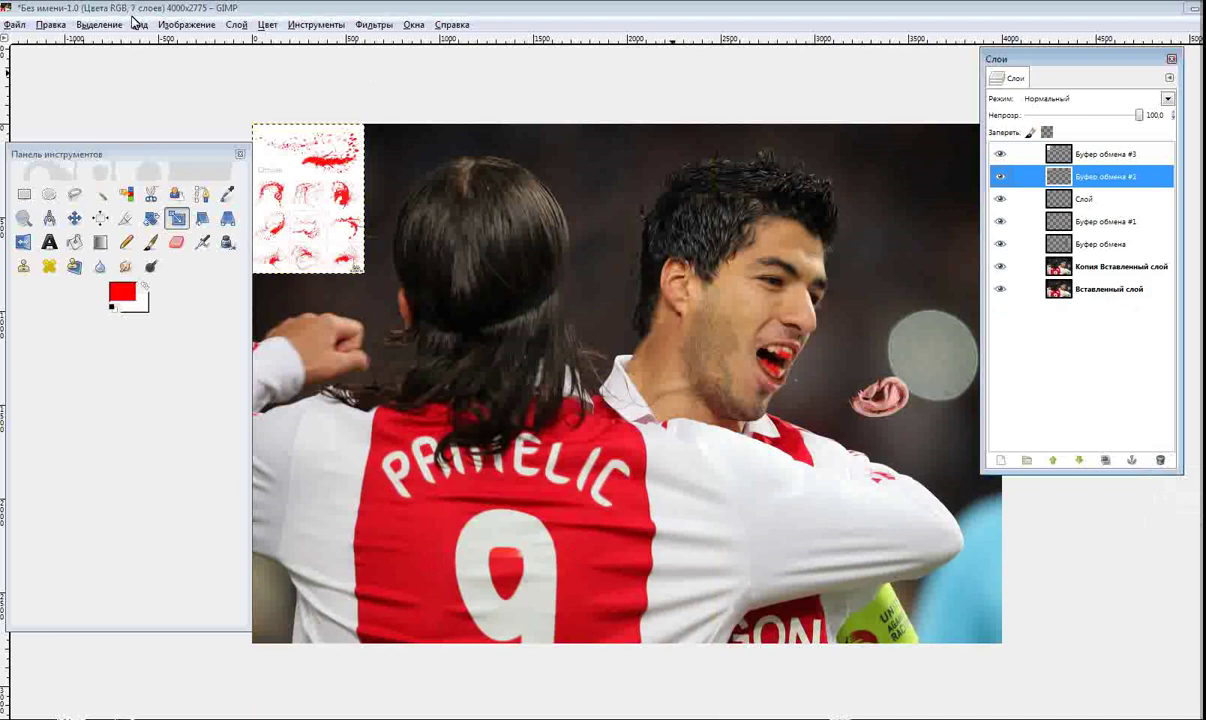
click(90, 24)
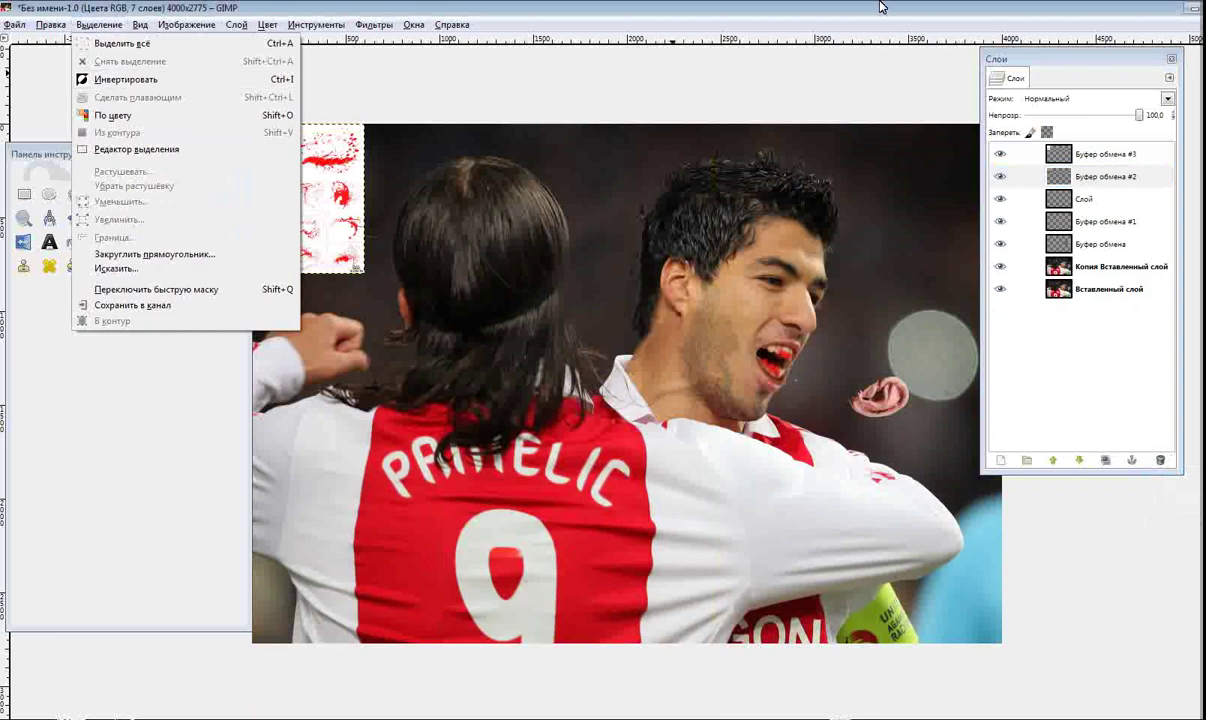
Scale the 'Буфер обмена #3' splatter layer up to a width of 1200 pixels
click(1097, 152)
click(1097, 153)
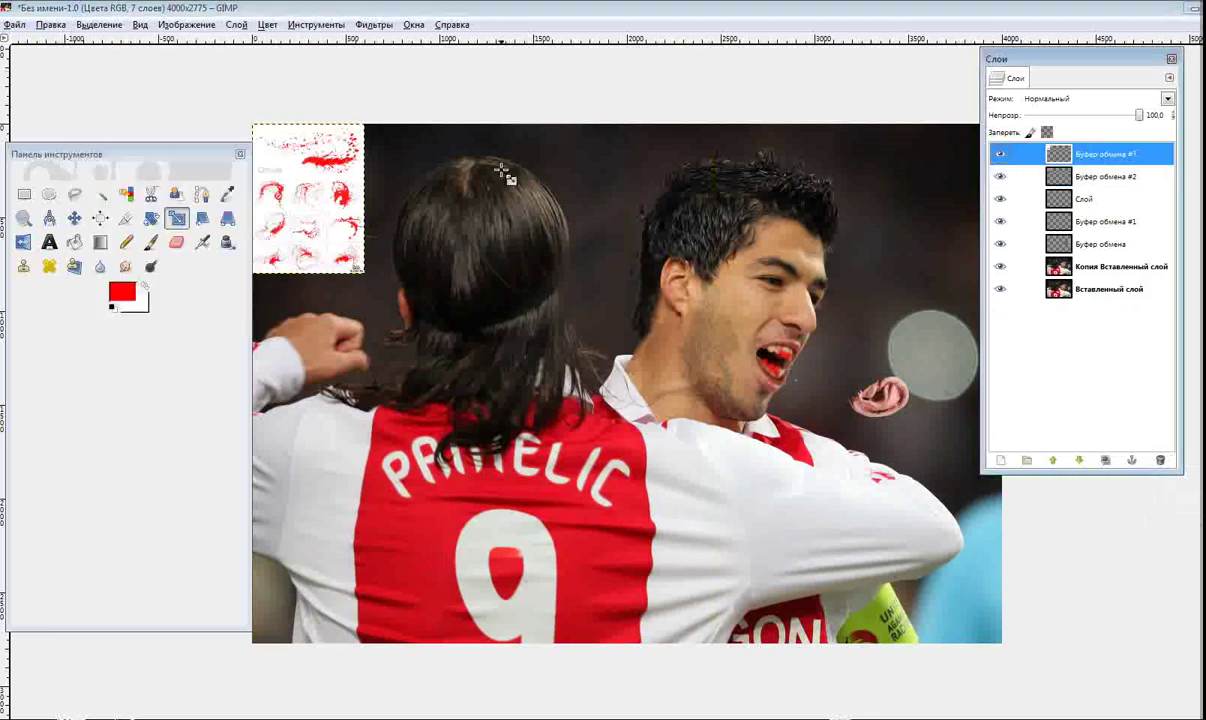
click(106, 25)
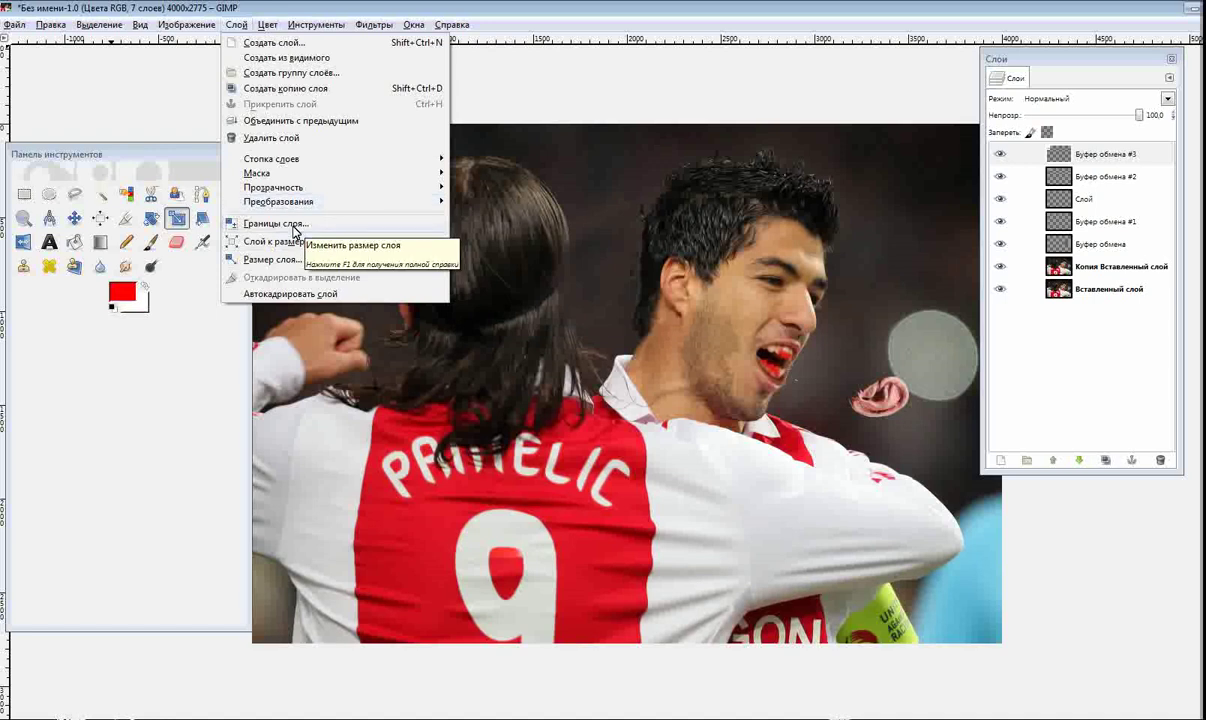
click(312, 260)
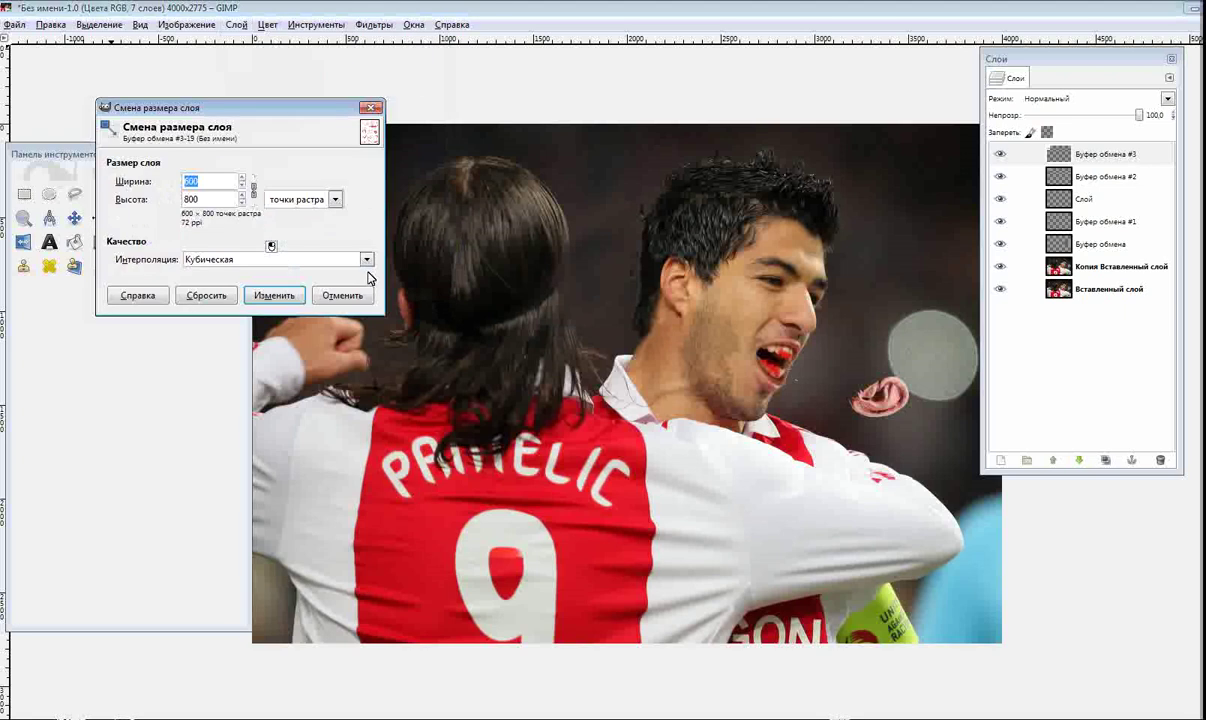
drag(229, 107, 434, 375)
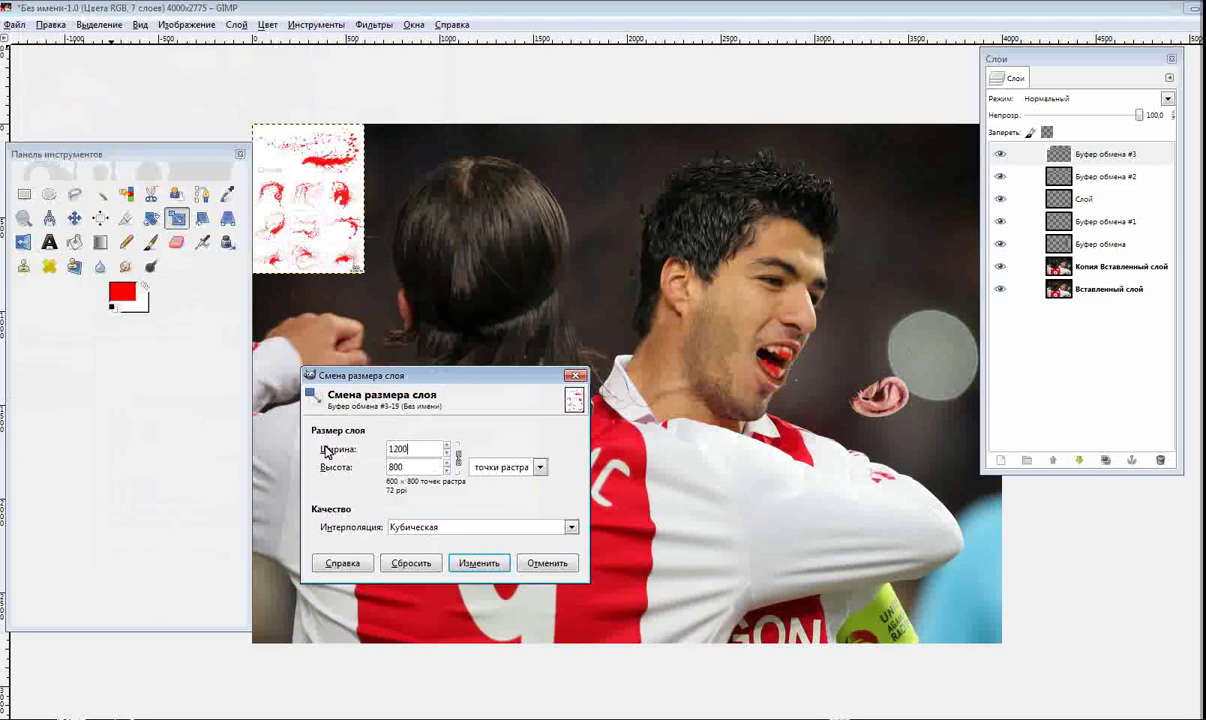
click(465, 563)
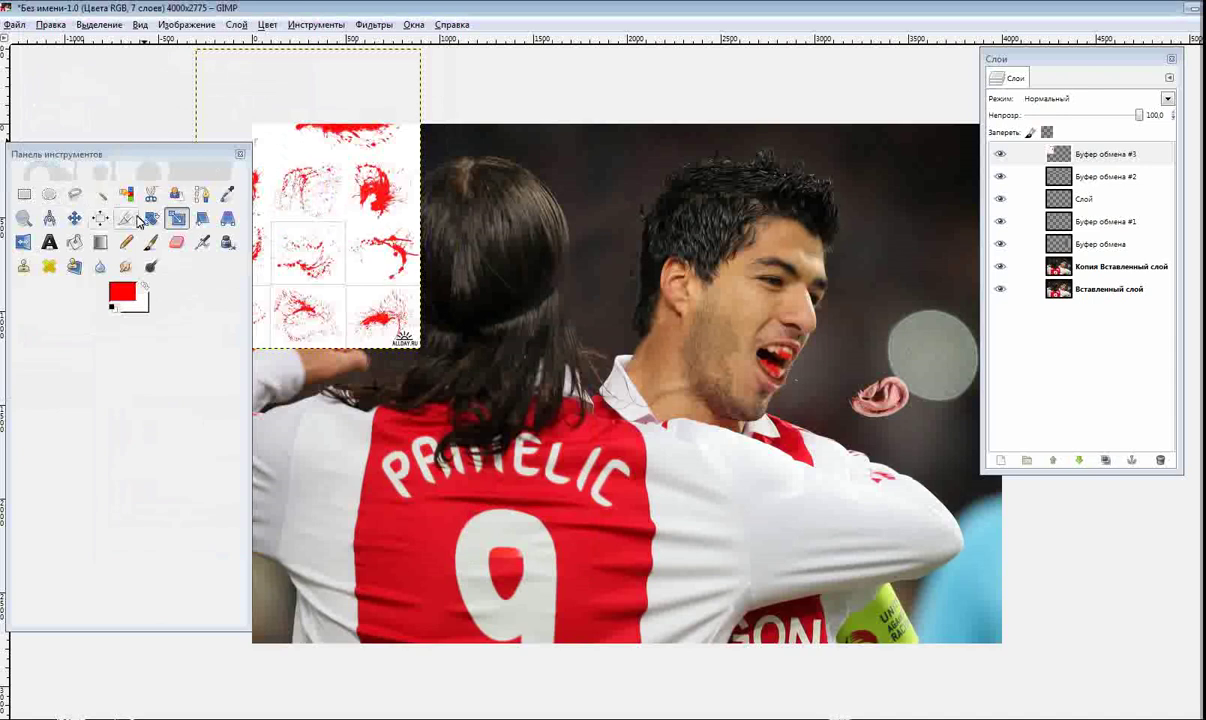
Move the splatter layer toward the image centre and scale it to 1750 × 2333 pixels
click(74, 218)
mouse_move(336, 202)
mouse_down()
mouse_move(441, 297)
mouse_move(561, 347)
mouse_up()
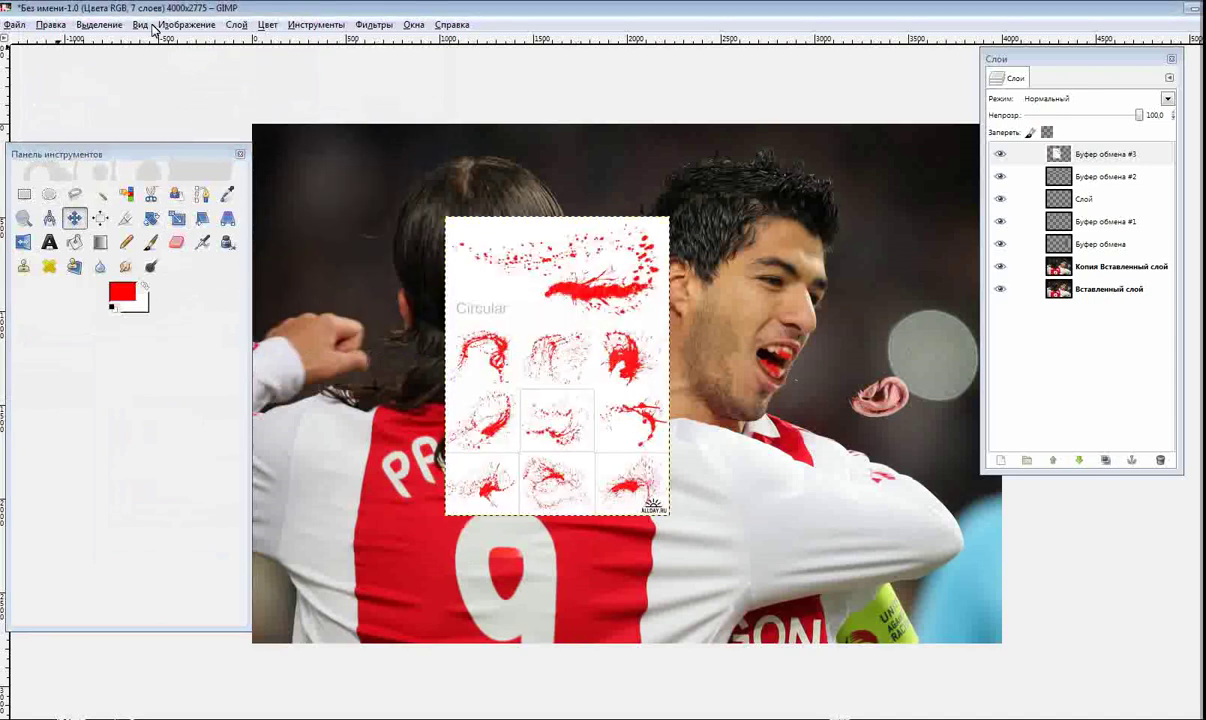
click(237, 26)
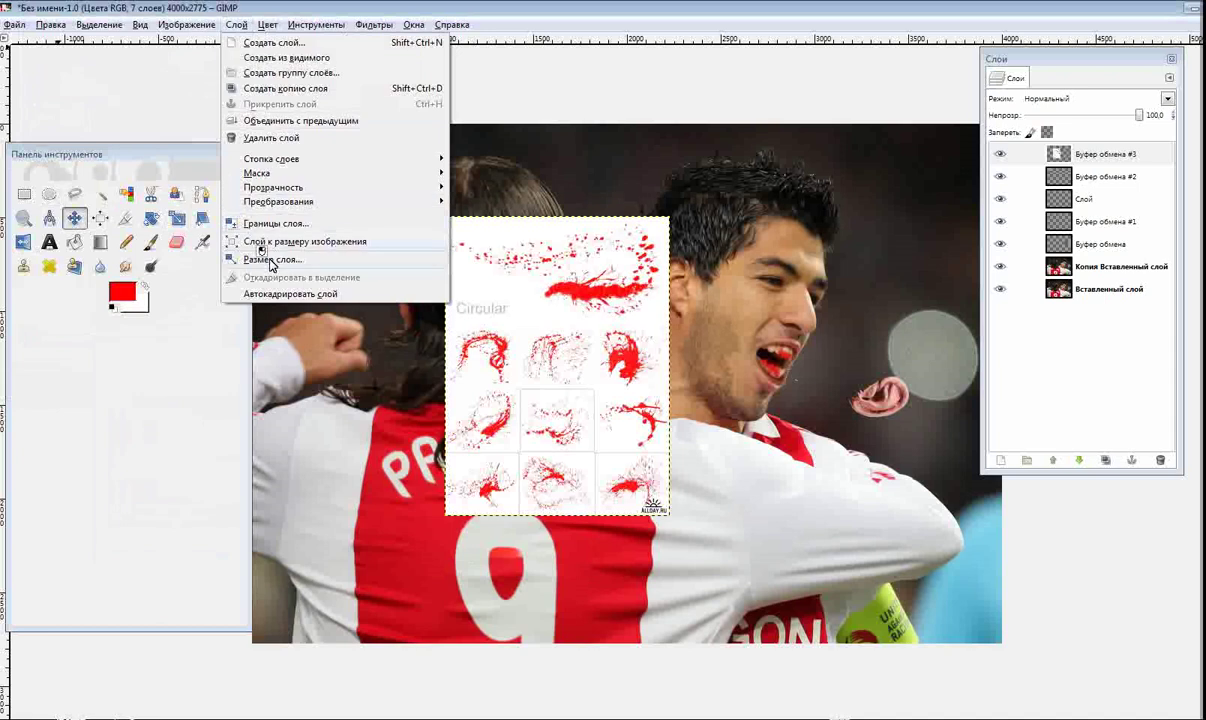
click(270, 262)
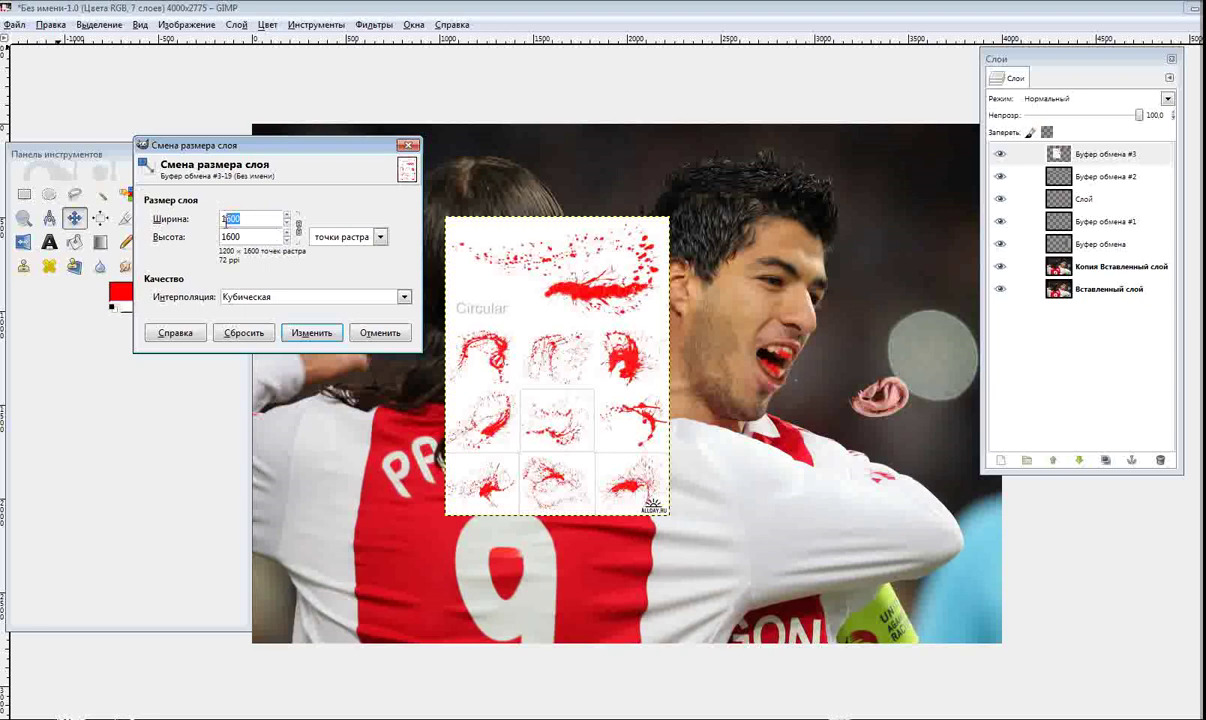
text(50)
key(Return)
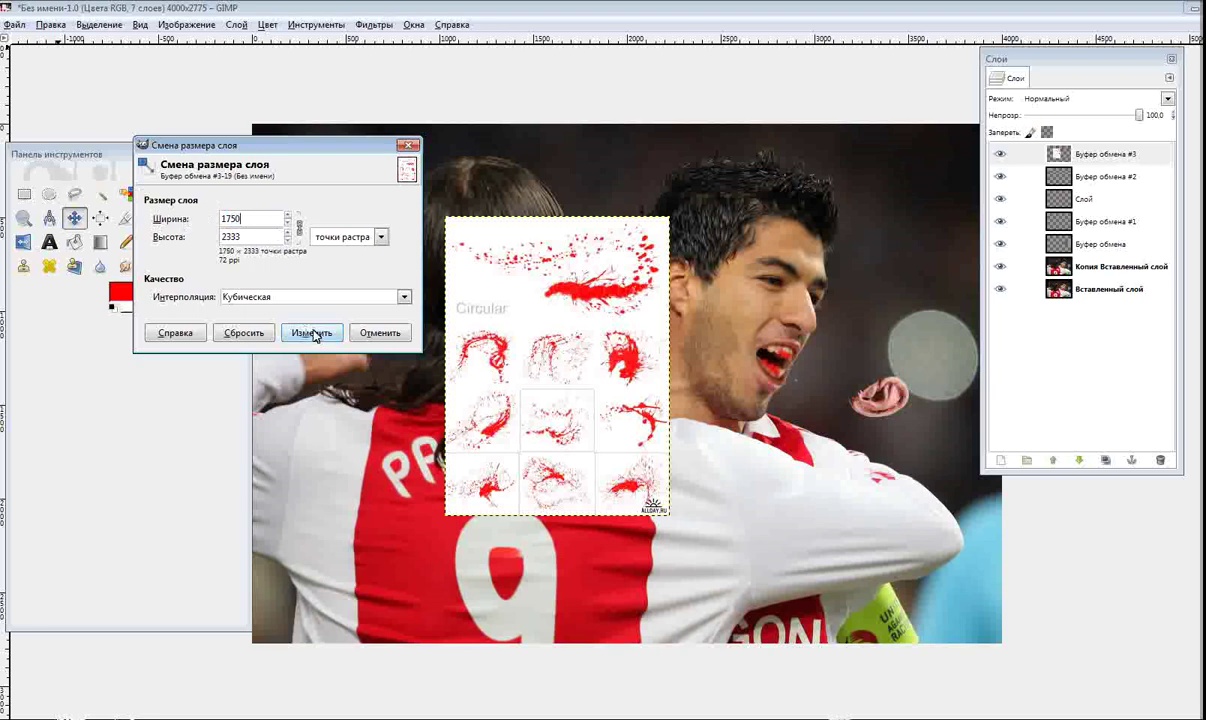
click(313, 333)
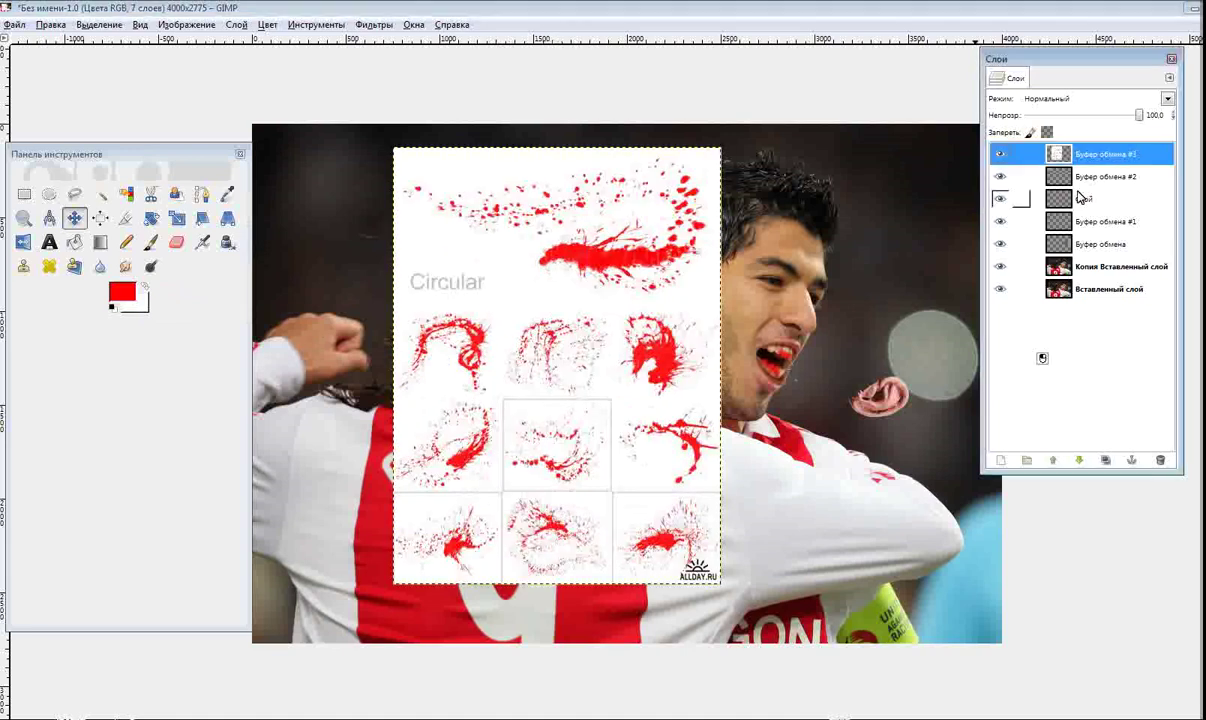
Select the splatter sheet's white background by colour with the threshold set to about 33
click(1112, 157)
click(124, 193)
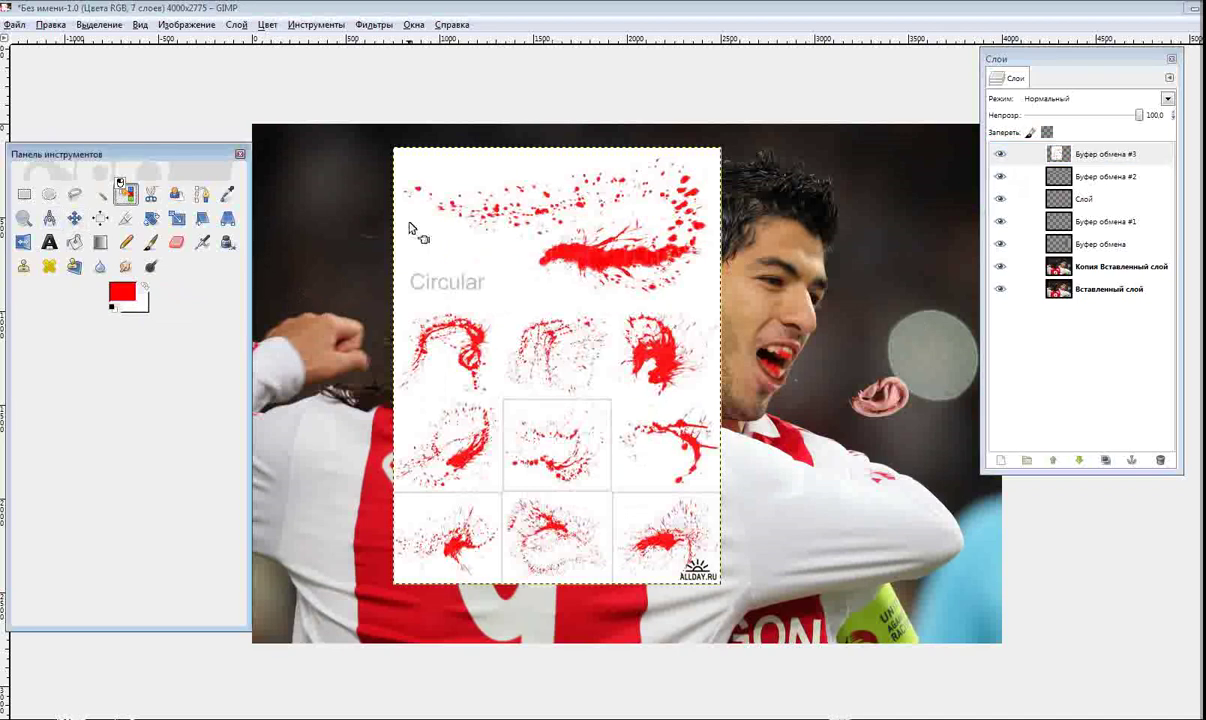
click(480, 256)
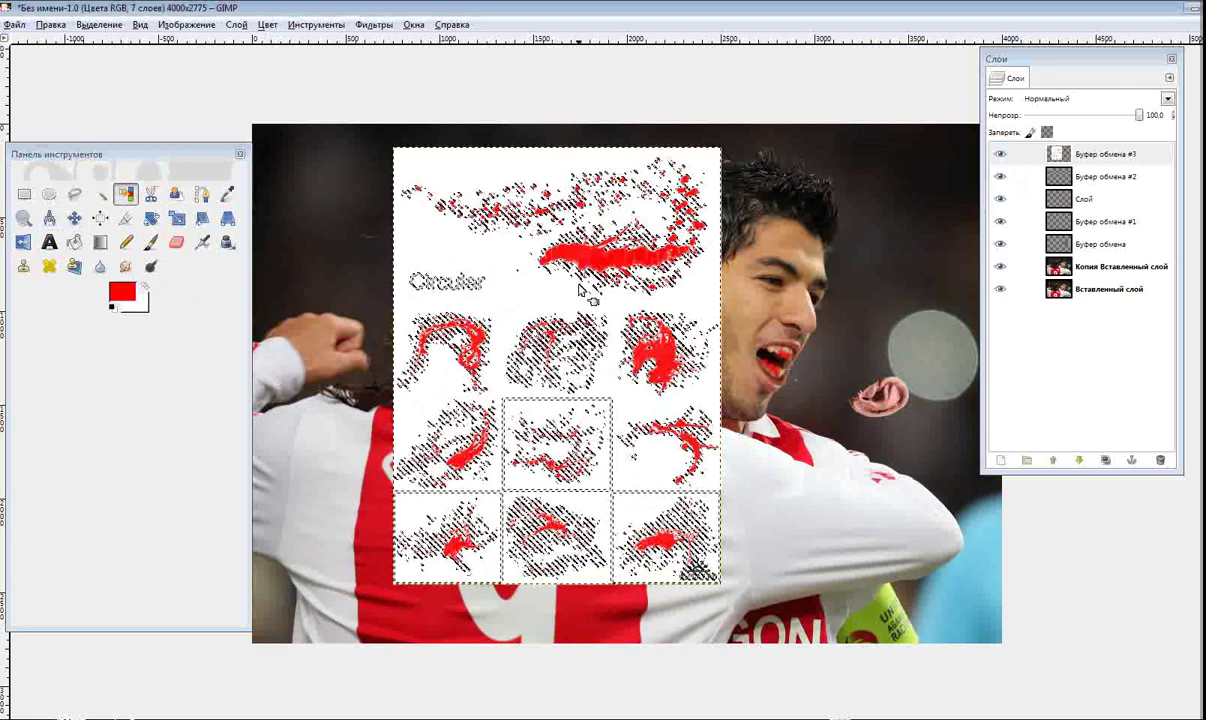
double_click(125, 194)
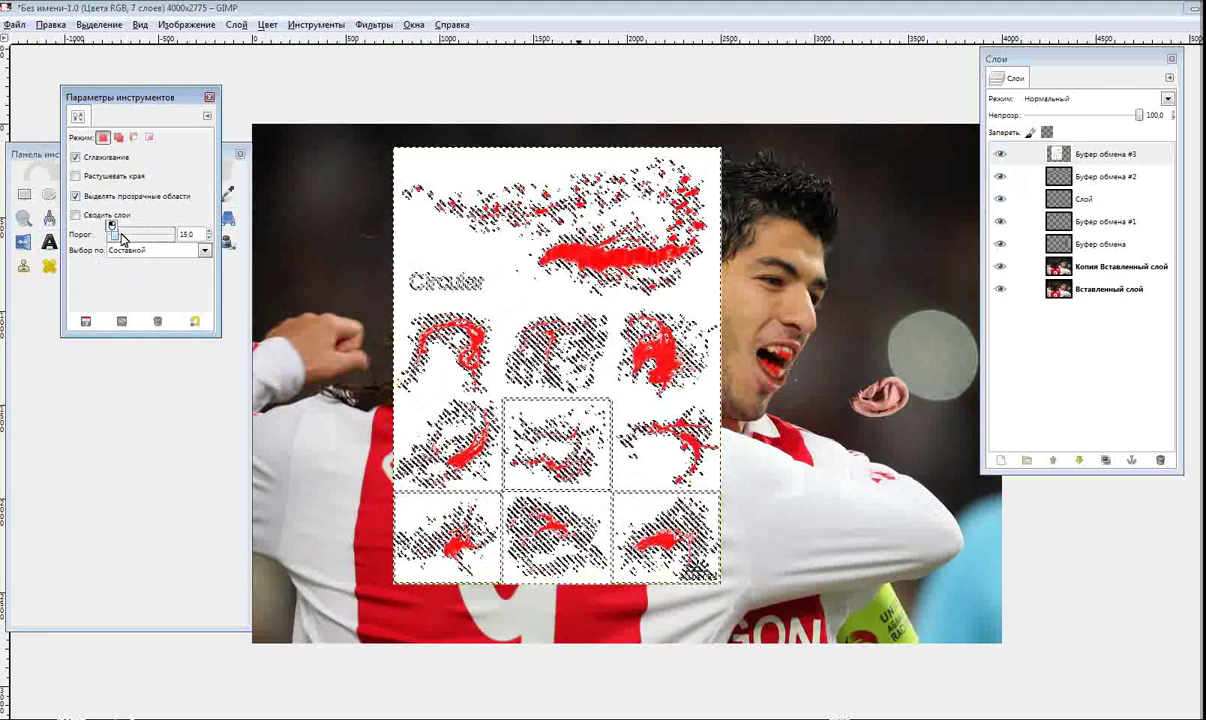
drag(115, 236, 124, 237)
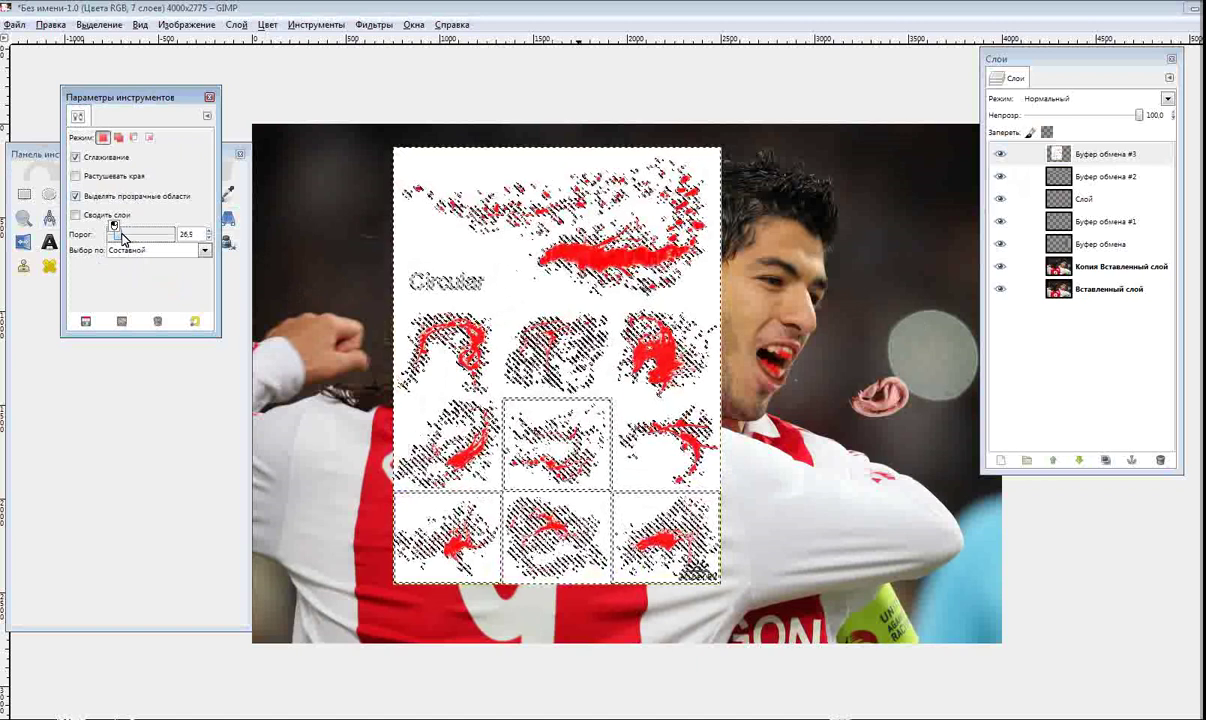
drag(124, 237, 118, 236)
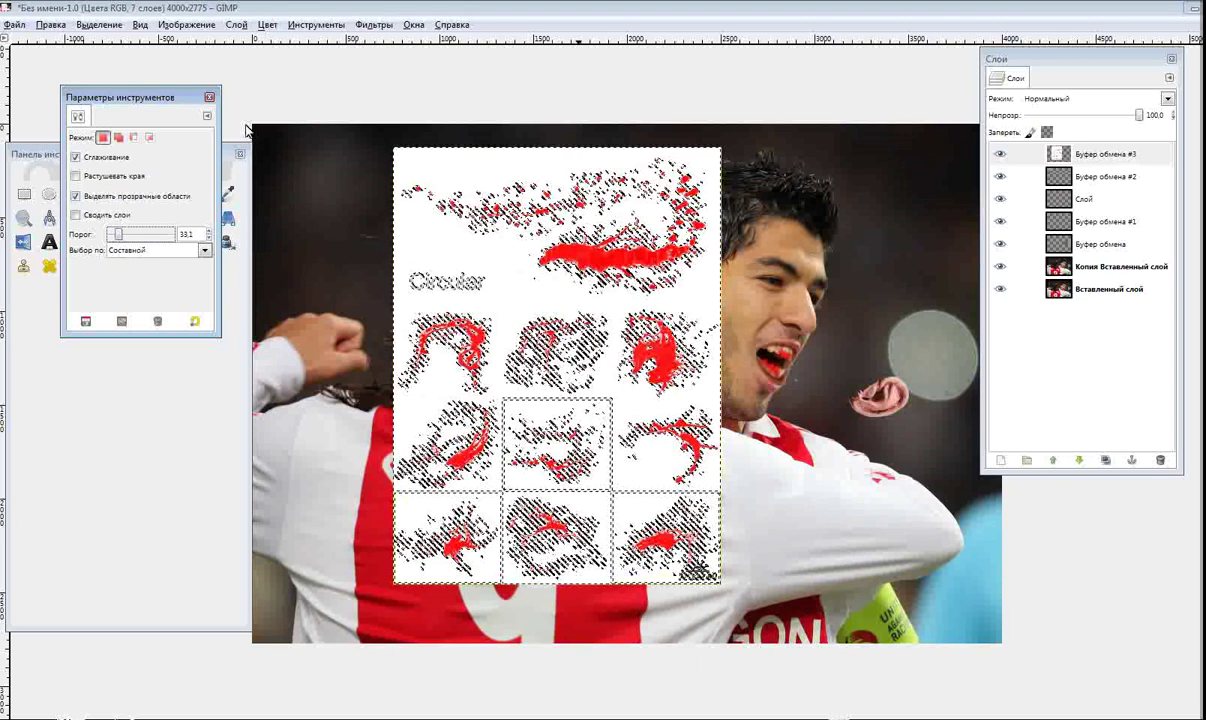
click(335, 199)
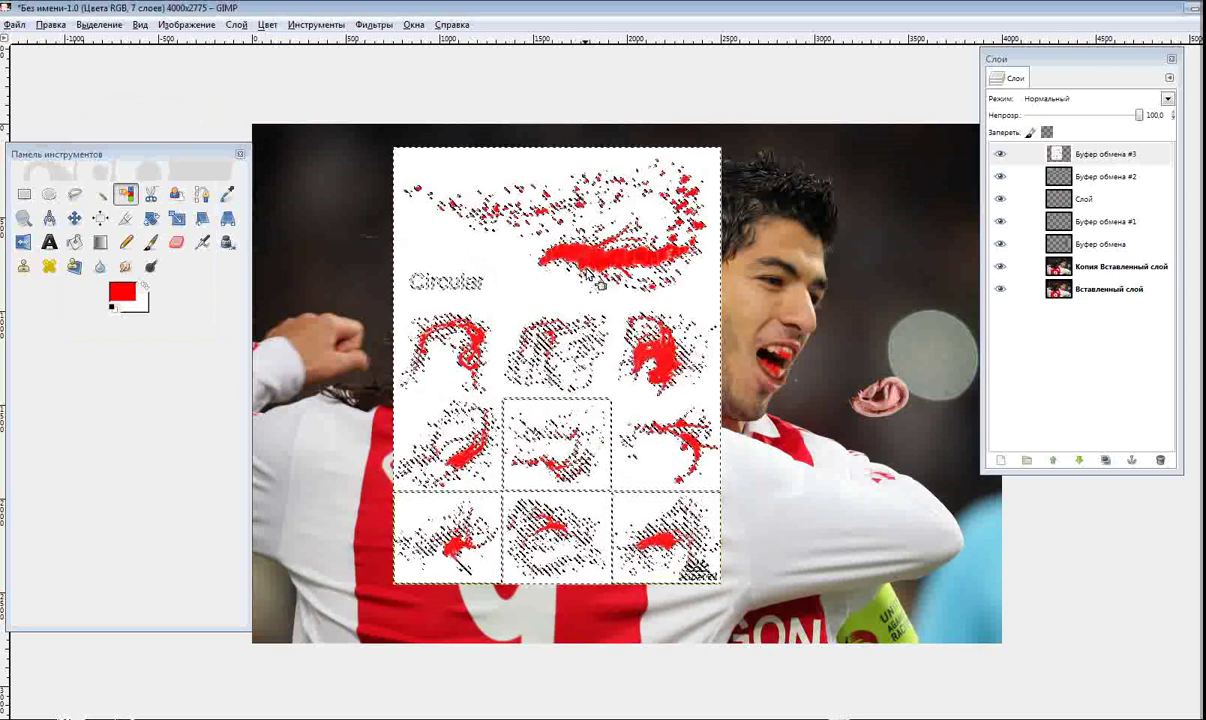
Delete the selected white background and clear the selection
key(Delete)
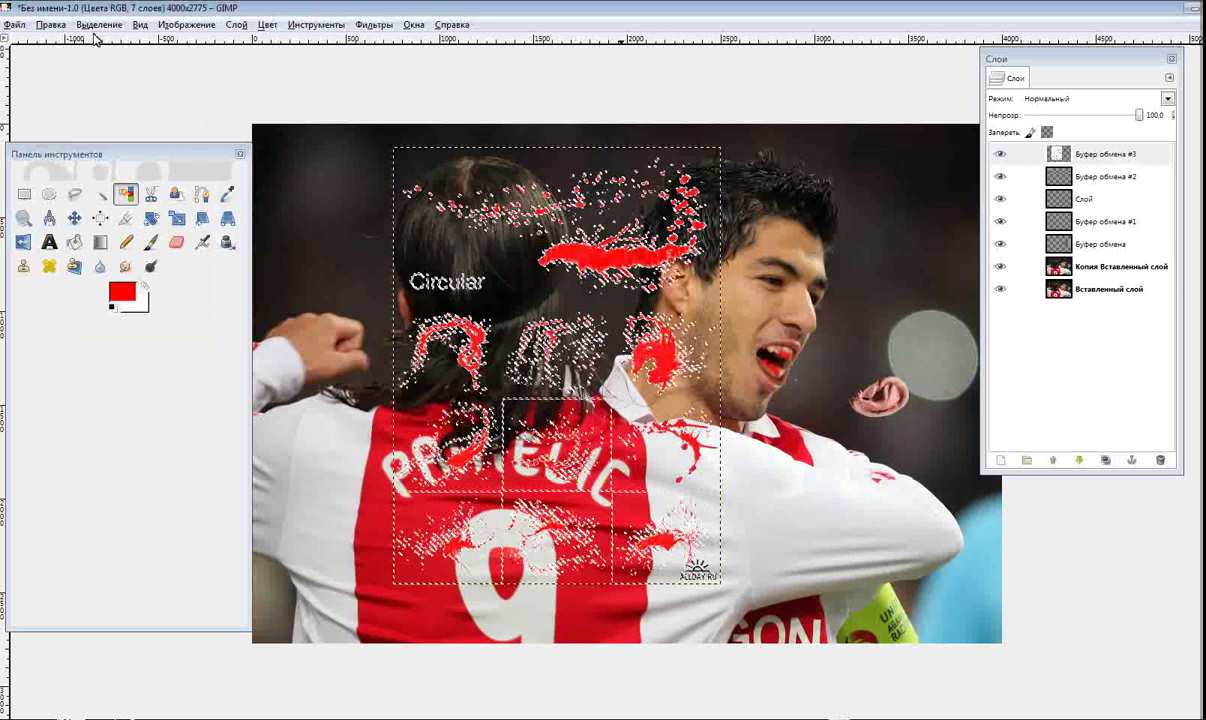
click(99, 24)
click(115, 81)
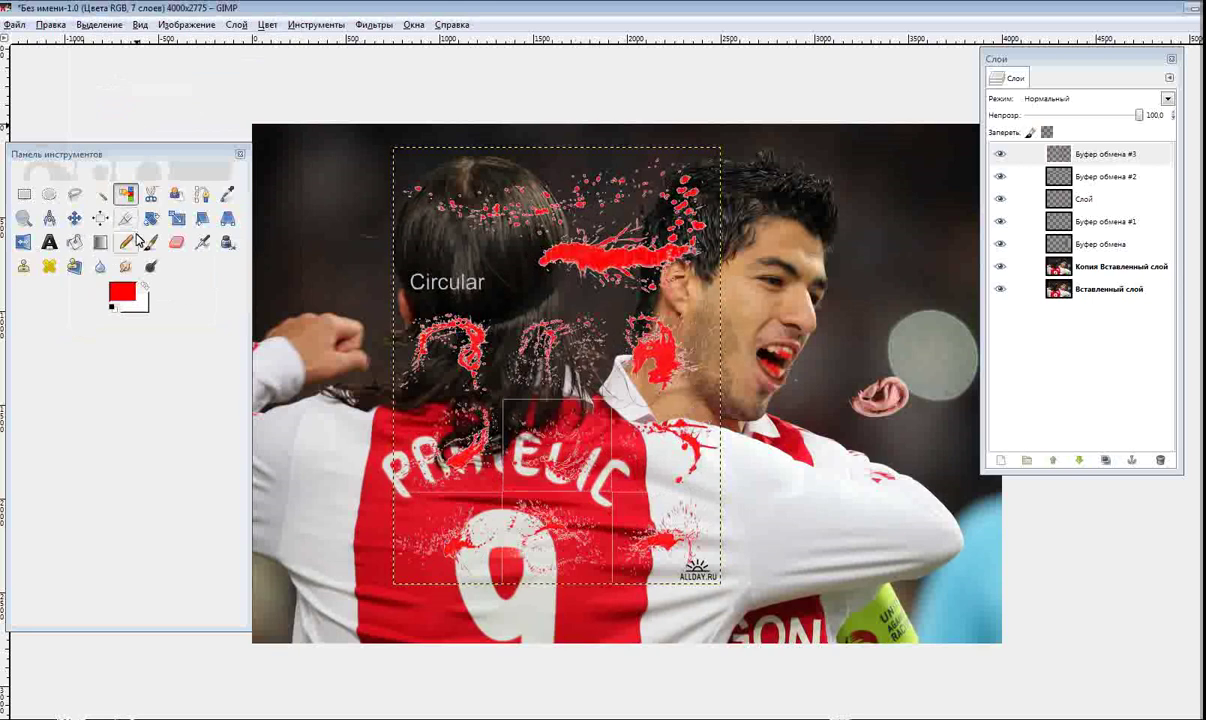
Lasso the unwanted lower splatters just below the top red streak
click(74, 193)
click(408, 174)
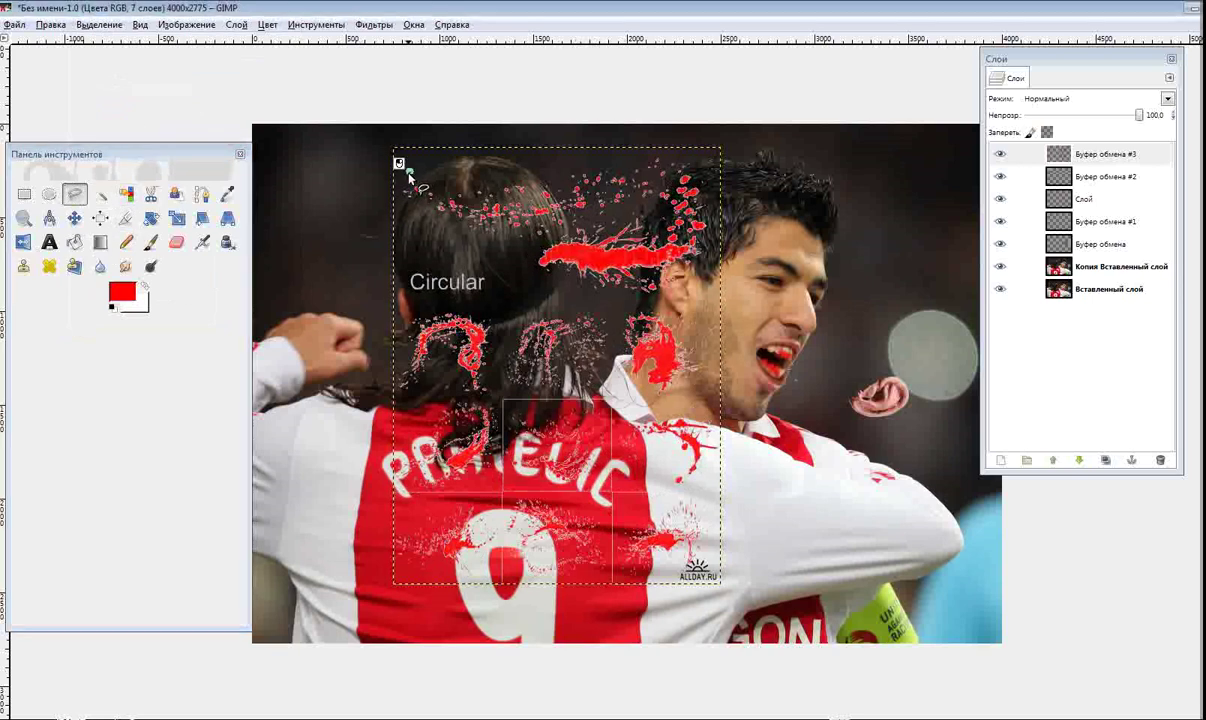
drag(467, 256, 569, 296)
mouse_move(655, 312)
mouse_down()
mouse_move(745, 390)
mouse_move(694, 633)
mouse_move(339, 533)
mouse_move(362, 592)
mouse_move(364, 219)
mouse_up()
drag(407, 168, 409, 175)
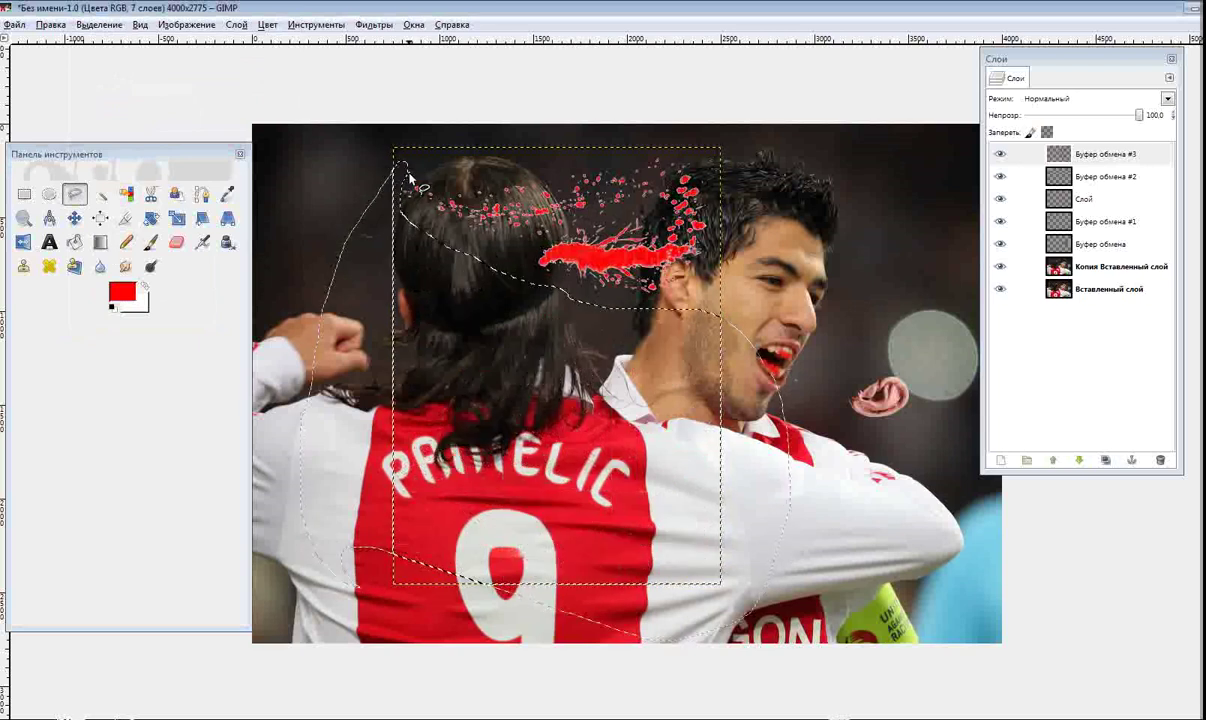
Clear the selection and add a new splatter layer, 'Буфер обмена #4', at the top of the stack
click(99, 24)
click(112, 60)
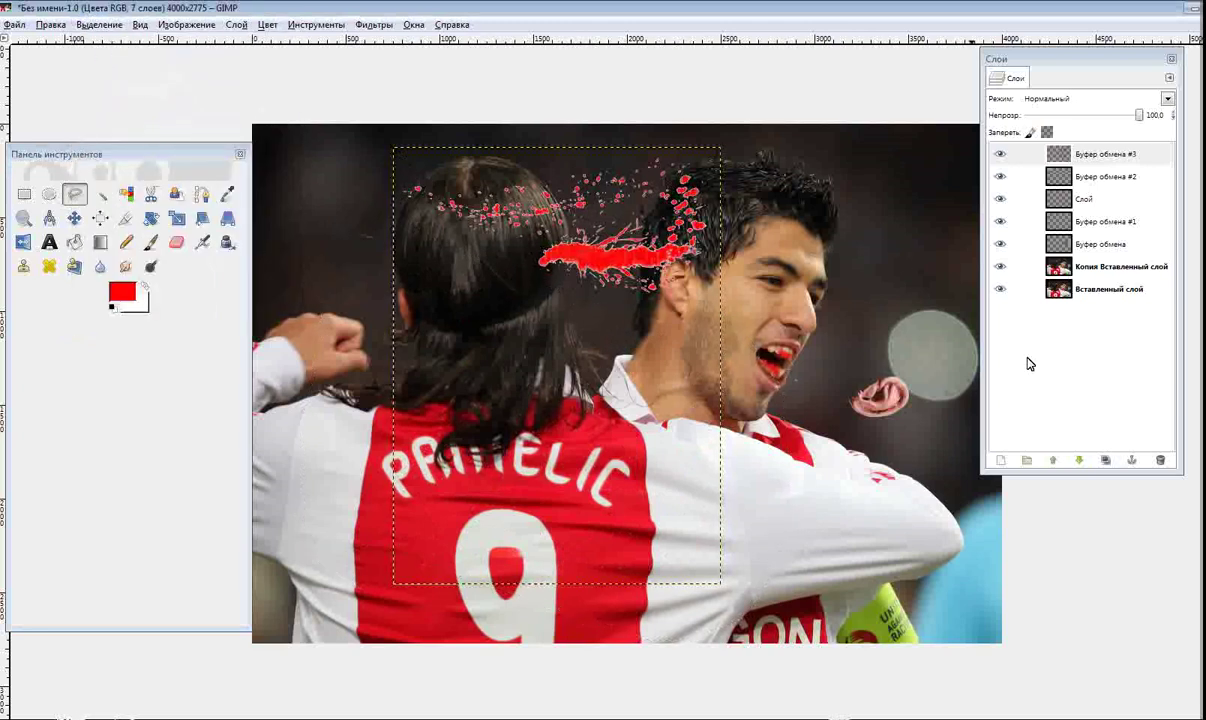
click(1101, 154)
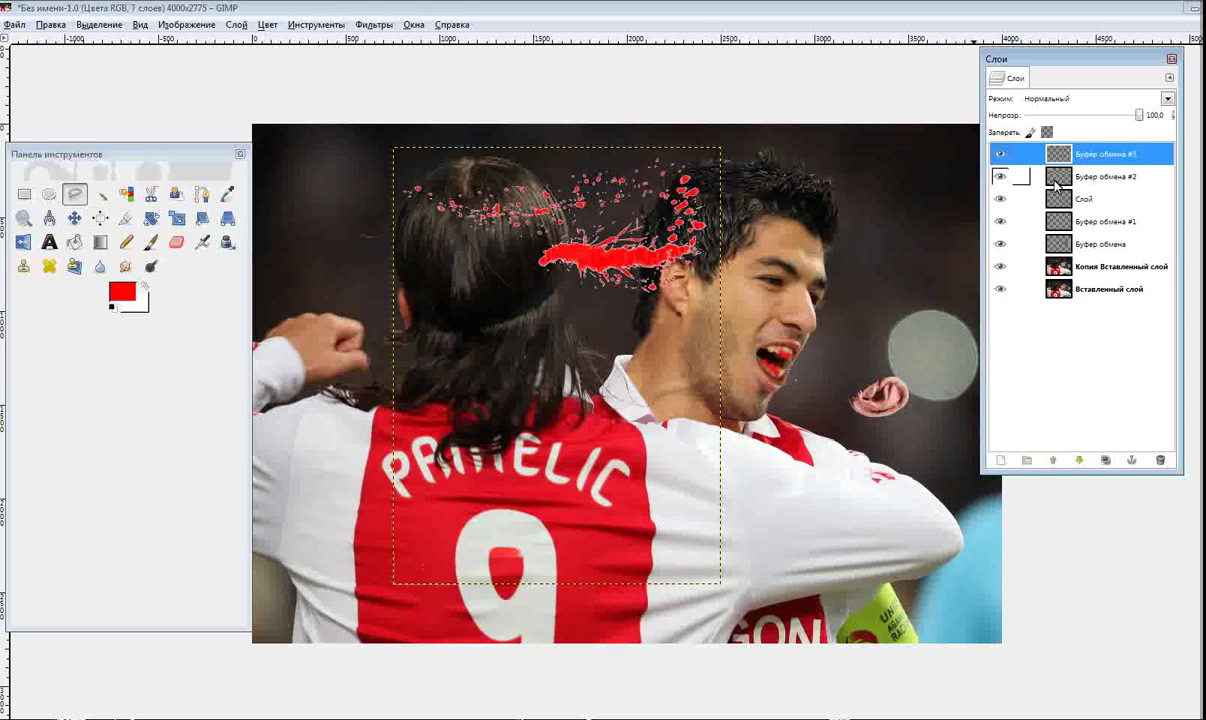
drag(1055, 185, 1086, 455)
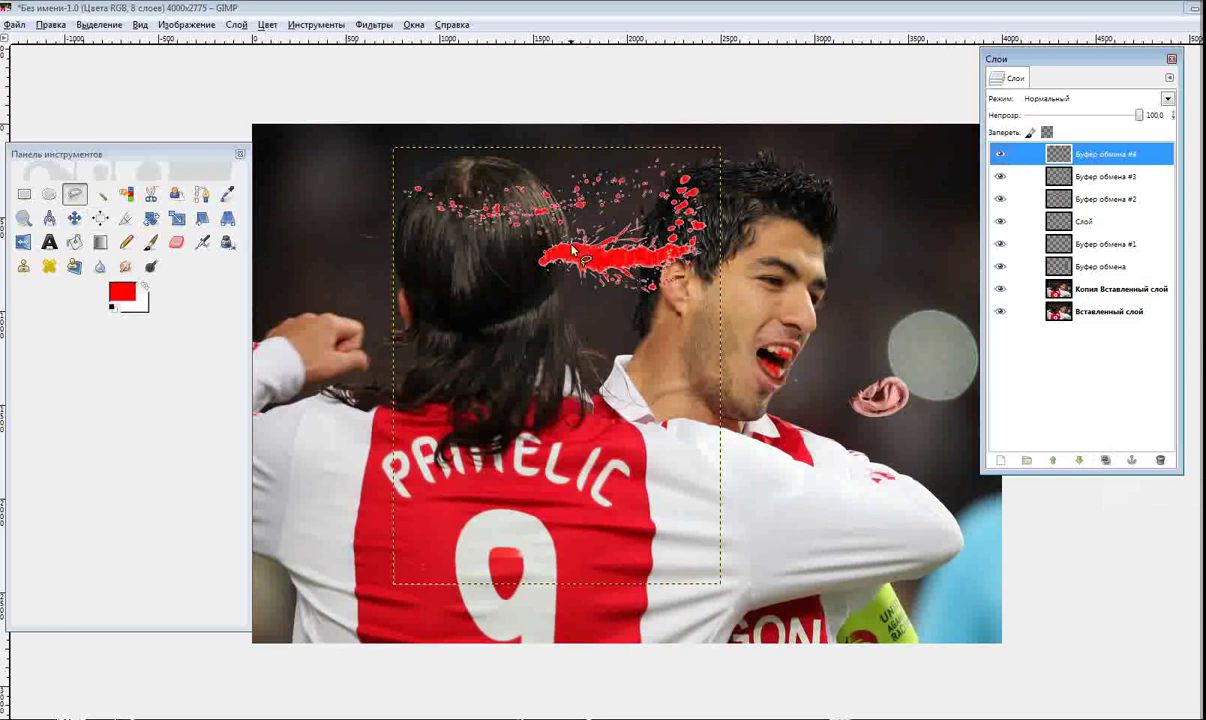
Drag the new red splash down onto the right player's mouth
click(76, 224)
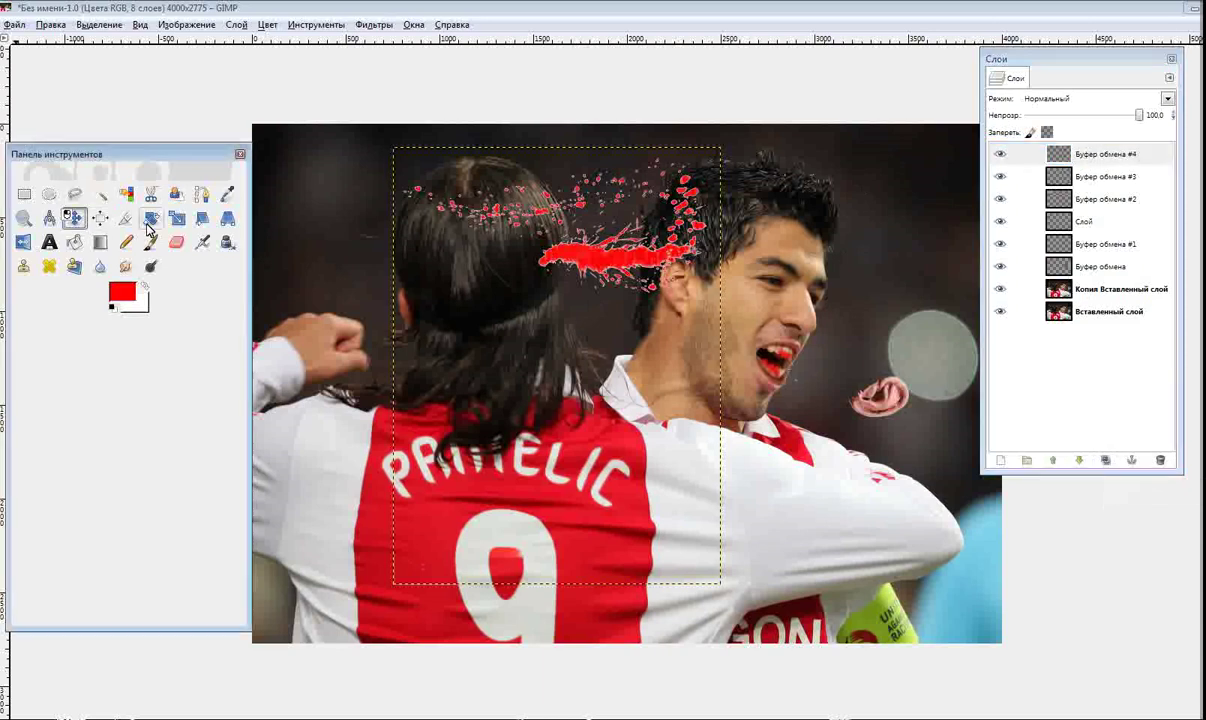
drag(613, 262, 797, 341)
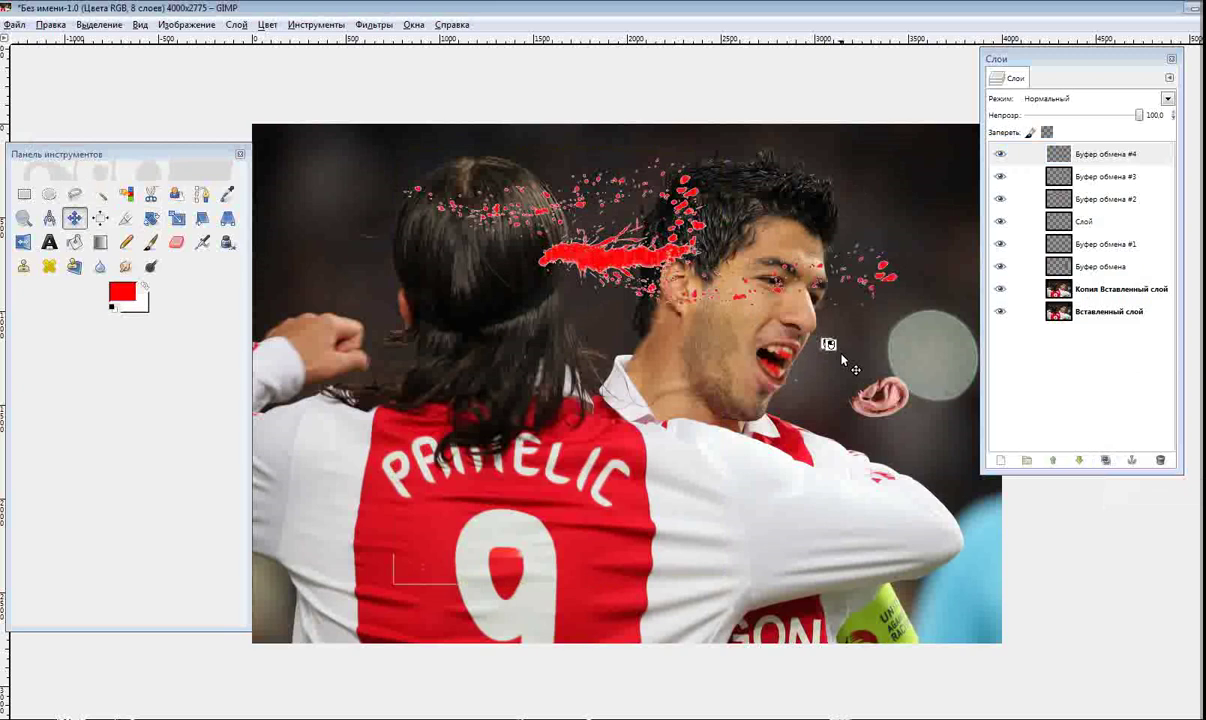
mouse_move(797, 341)
mouse_down()
mouse_move(851, 362)
mouse_move(872, 397)
mouse_up()
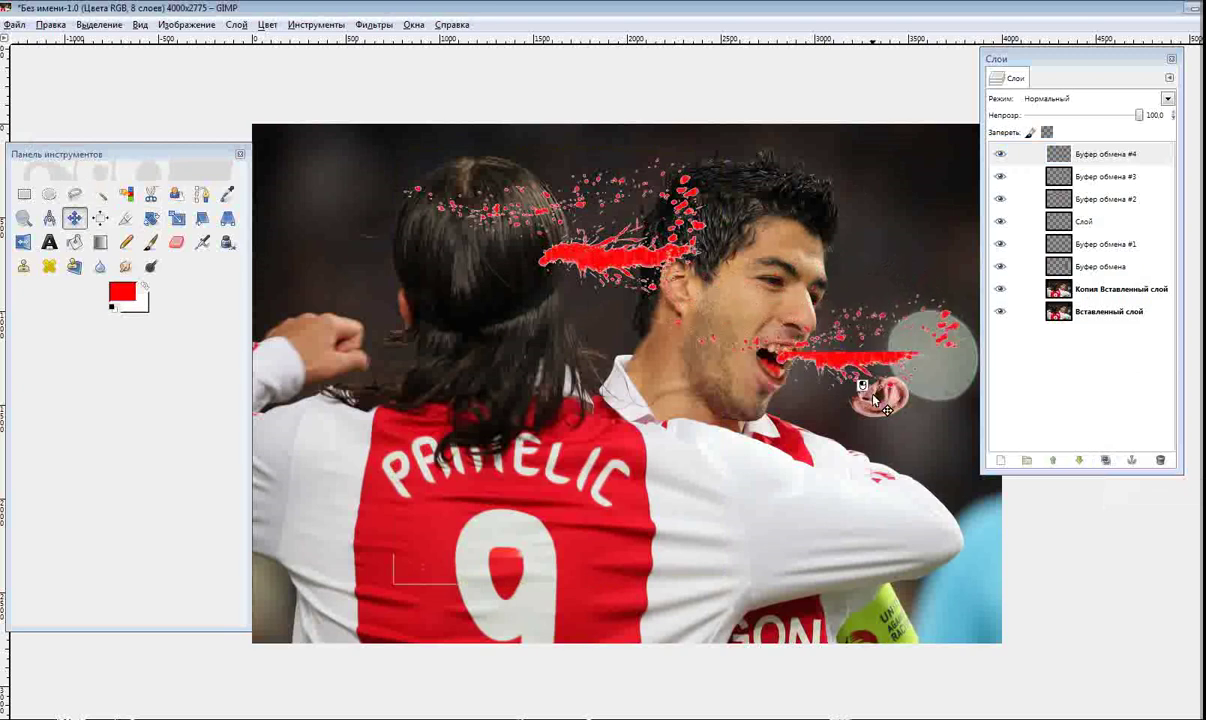
drag(872, 397, 875, 393)
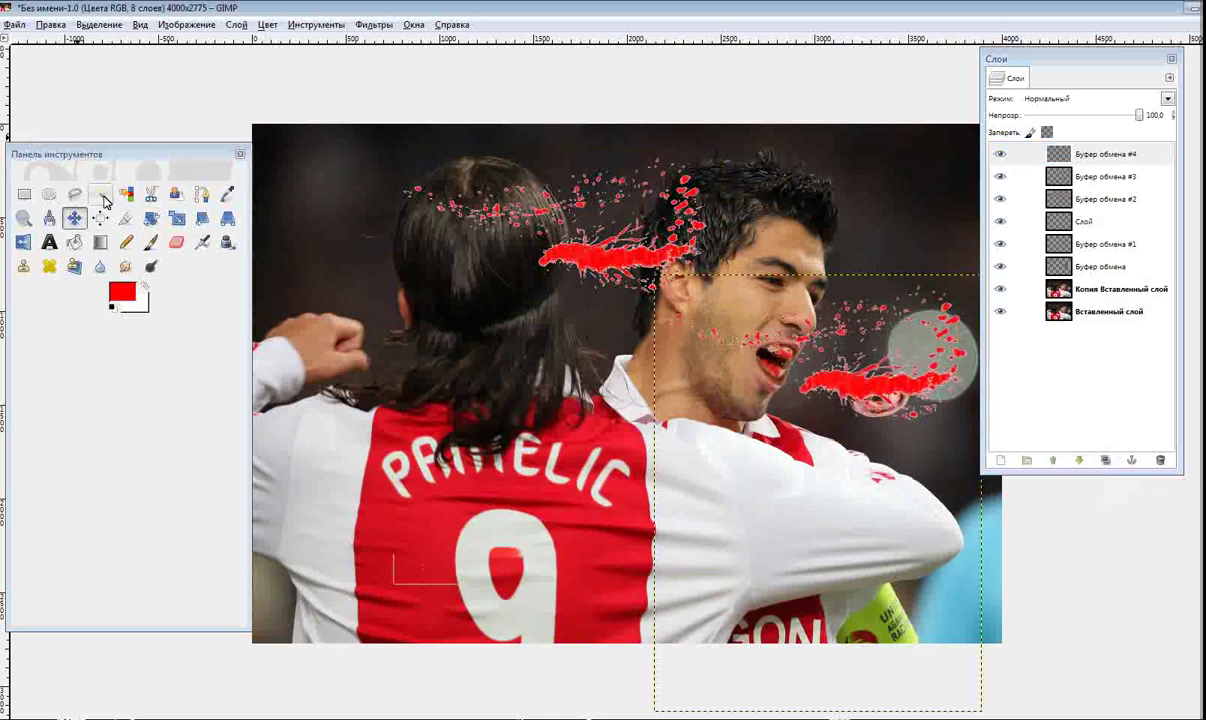
Rotate the splash by about -19.68° and nudge it toward the pasted ear
click(151, 220)
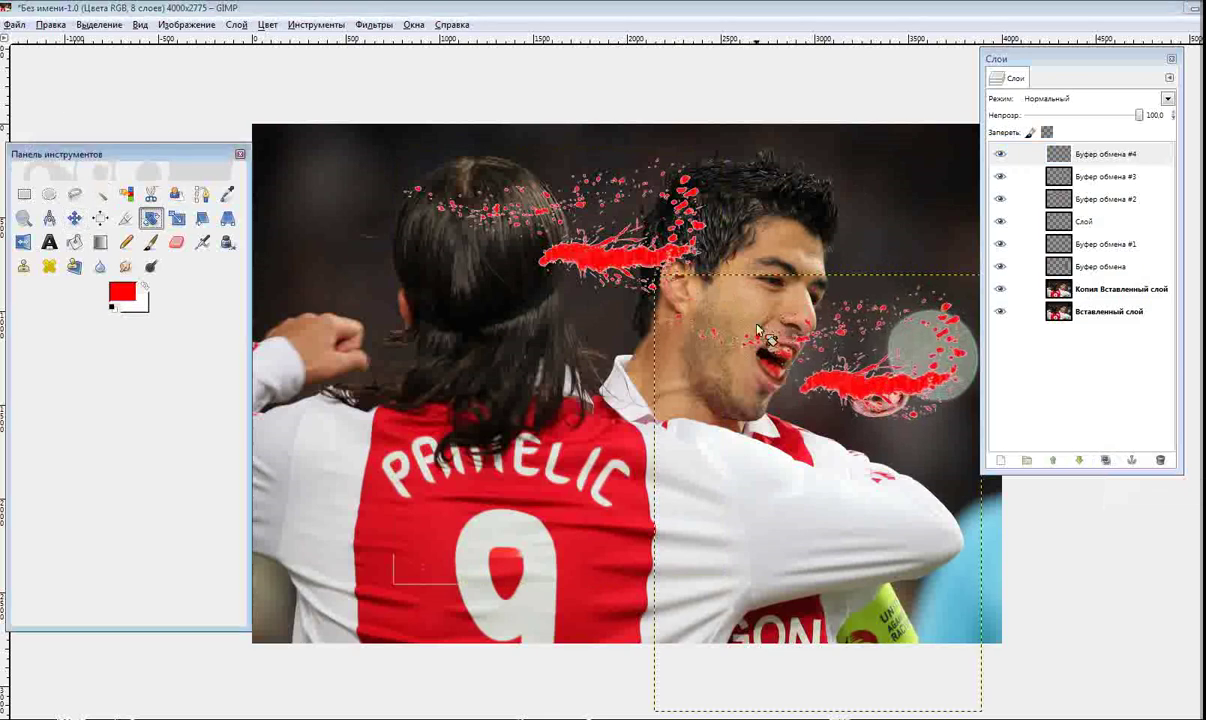
mouse_move(758, 332)
mouse_down()
mouse_move(697, 350)
mouse_move(649, 324)
mouse_up()
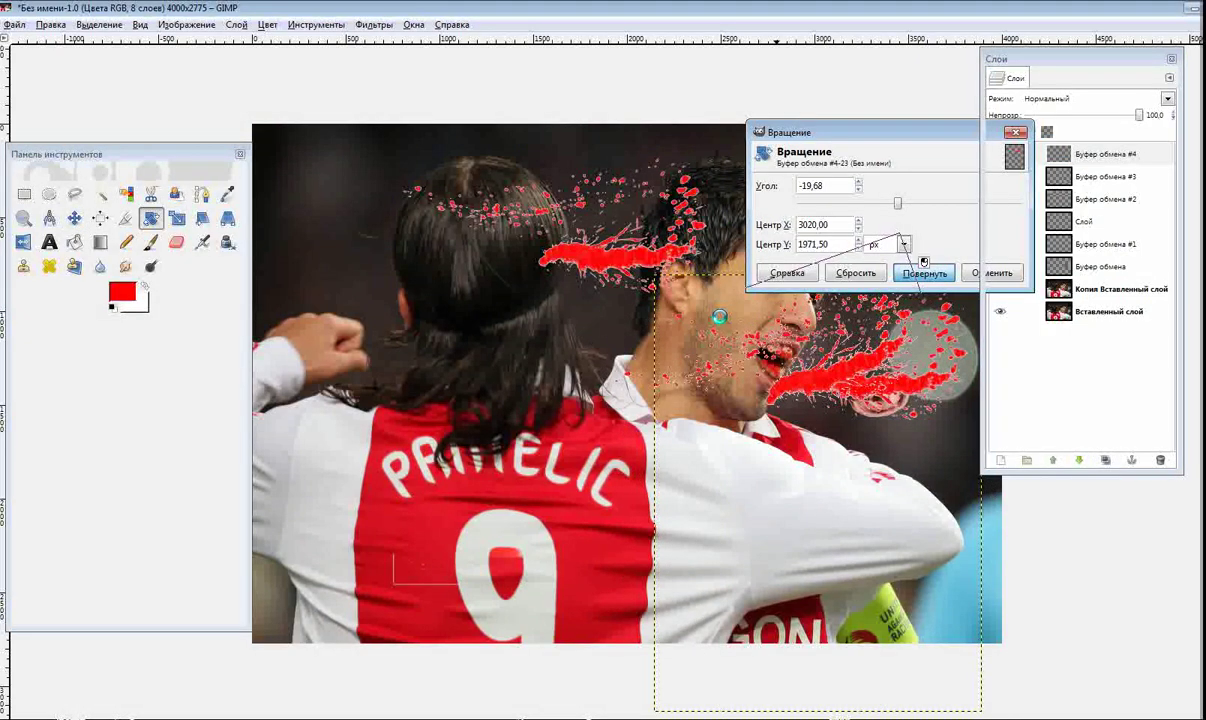
click(923, 266)
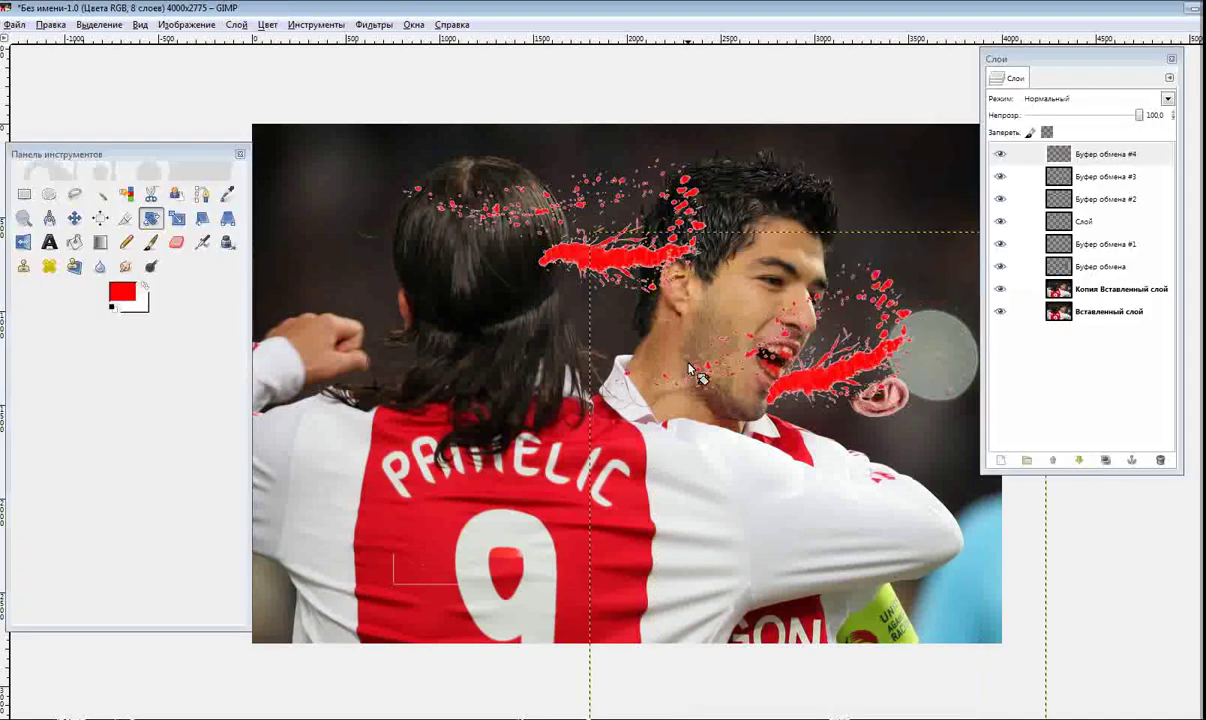
click(74, 218)
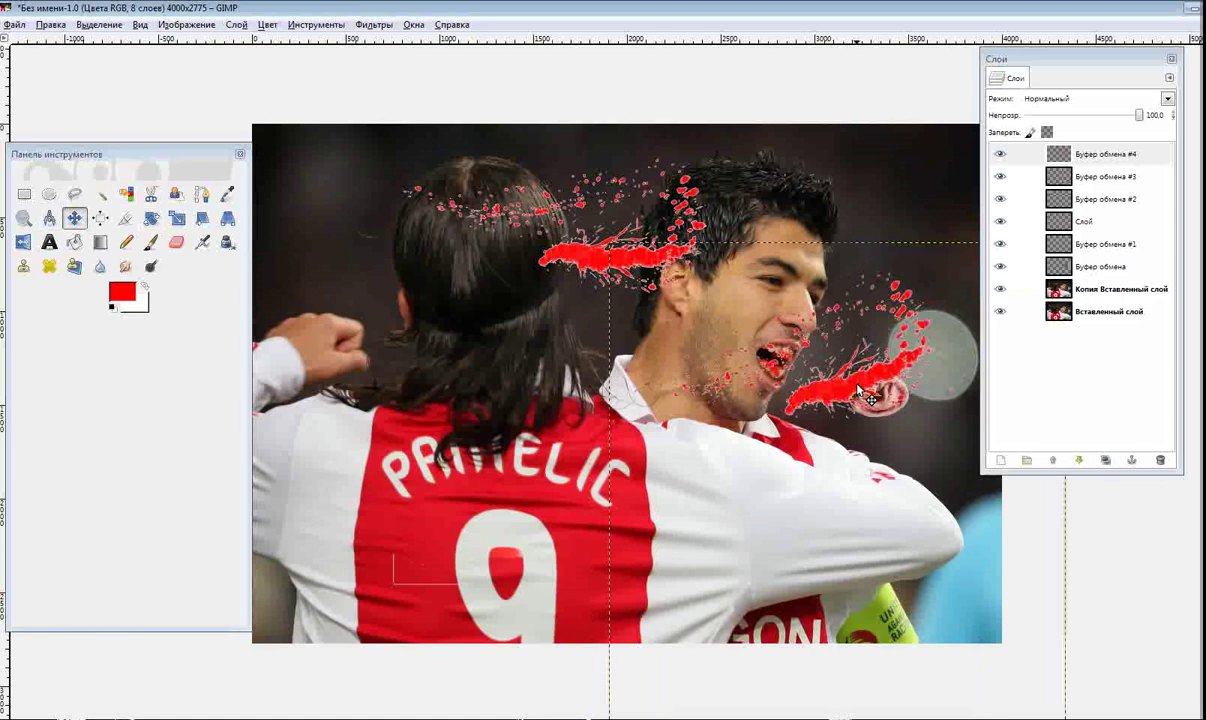
drag(862, 393, 871, 395)
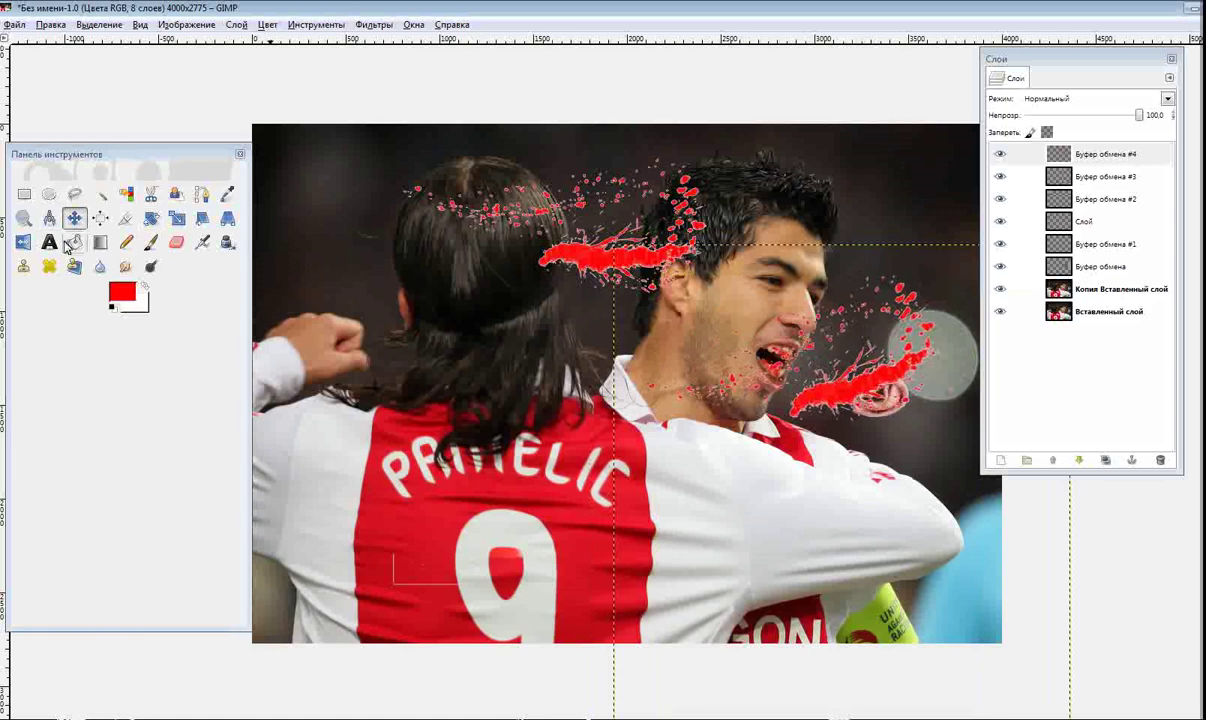
click(176, 220)
Scale the splash to 1920 × 2199 pixels and nudge it up-left beside the mouth
click(585, 238)
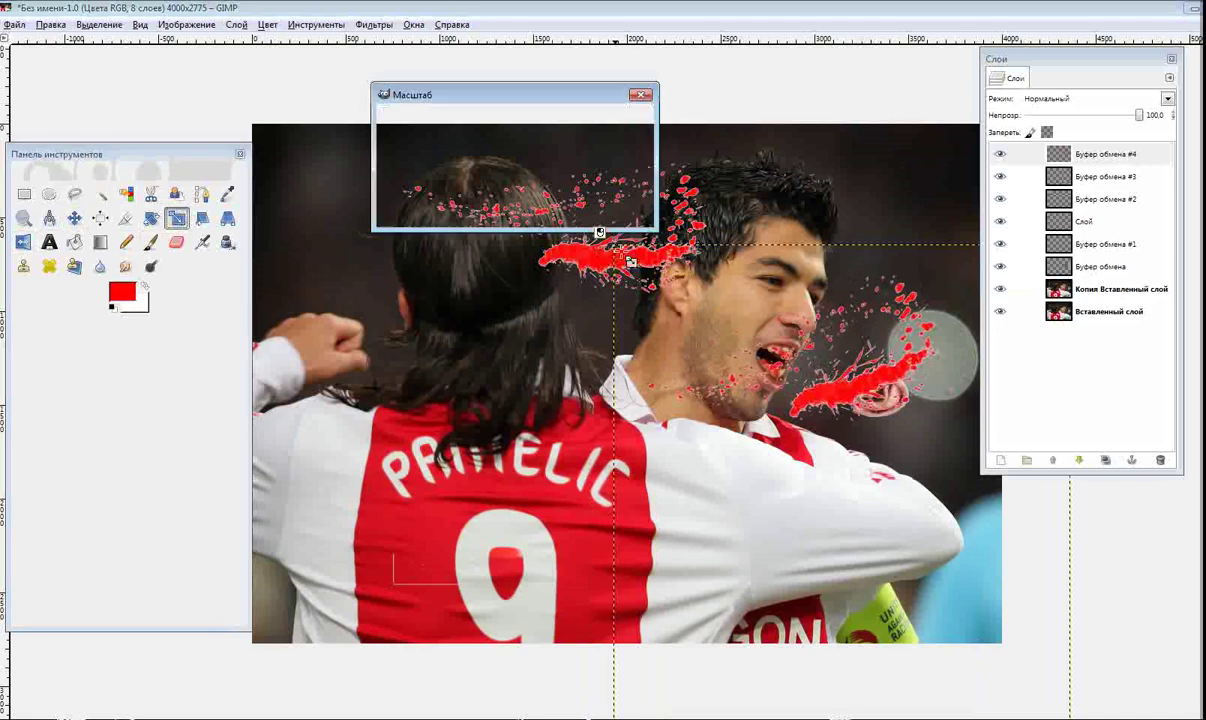
drag(650, 284, 755, 366)
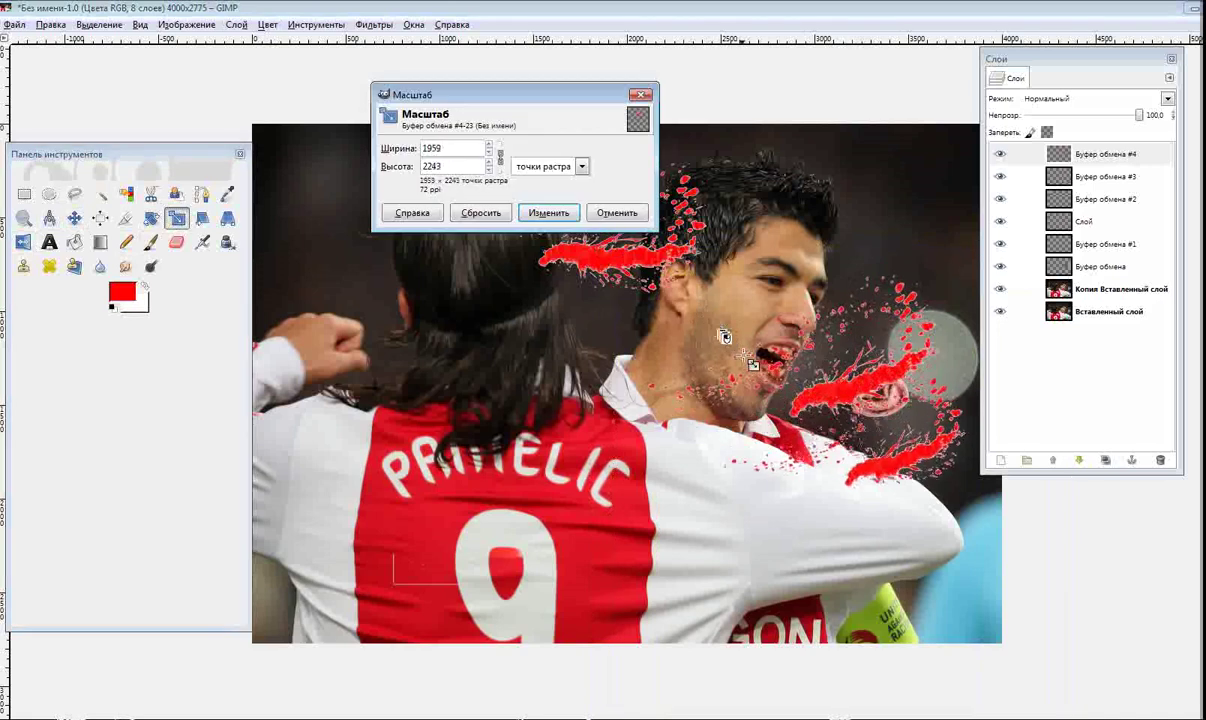
click(540, 210)
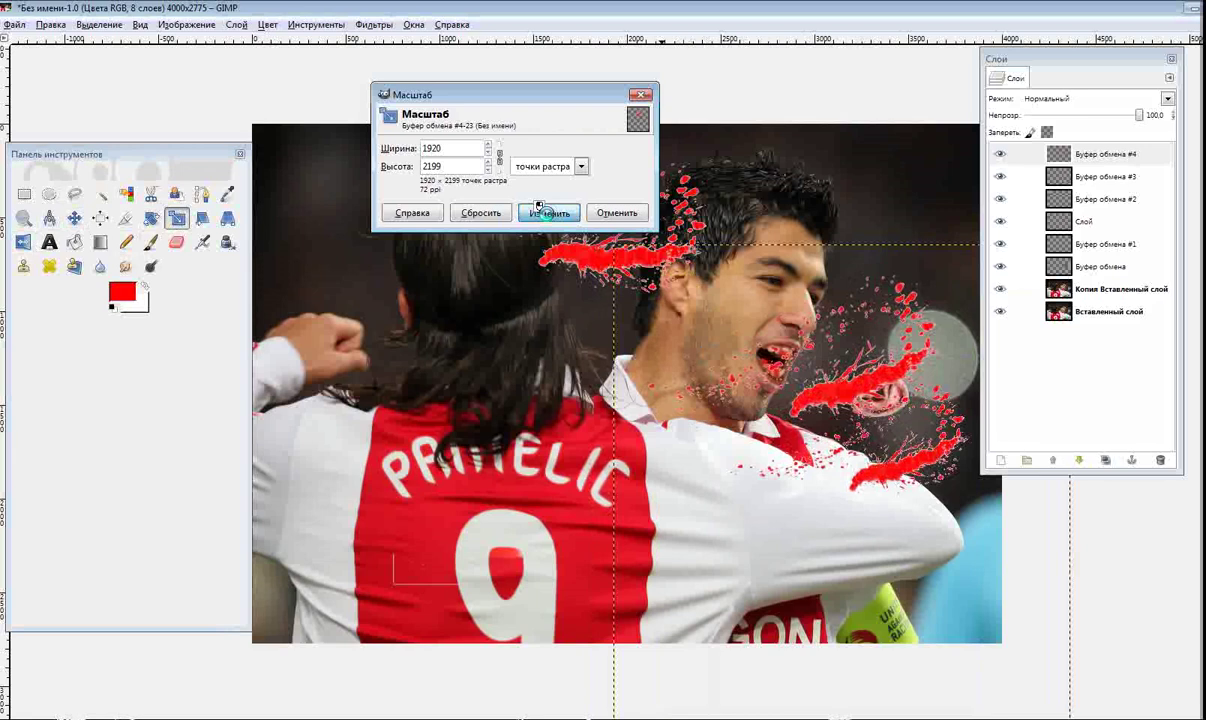
click(74, 215)
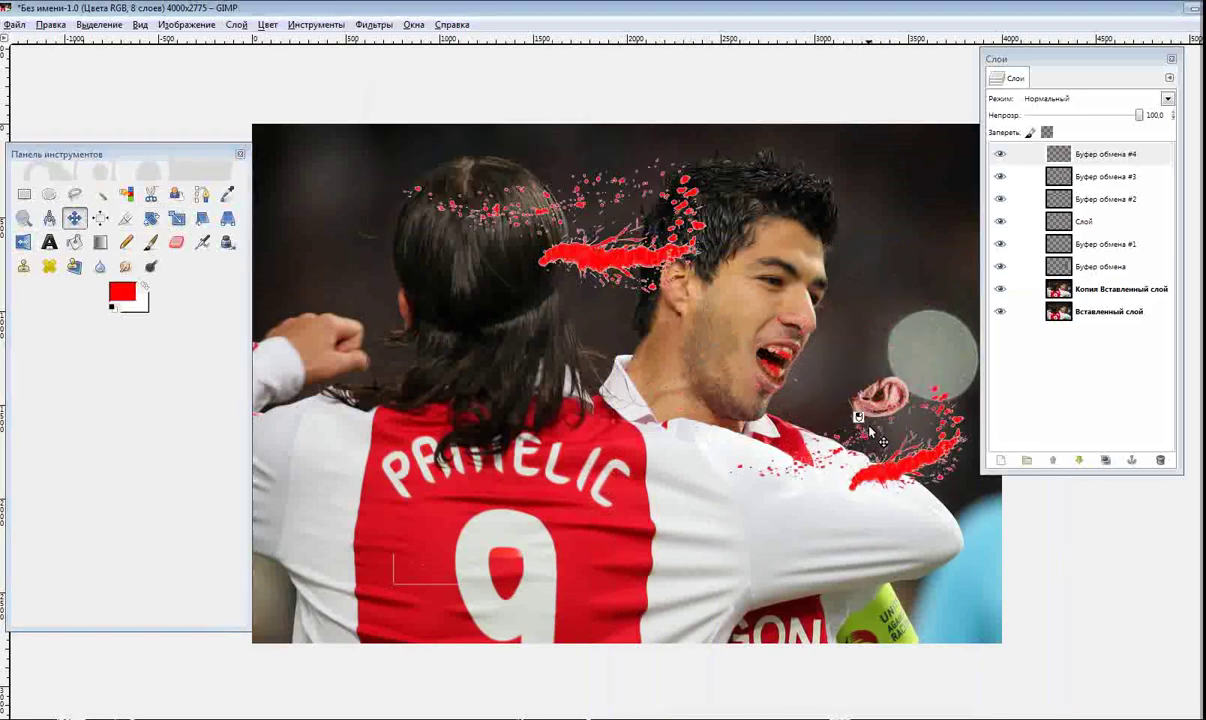
drag(887, 470, 853, 392)
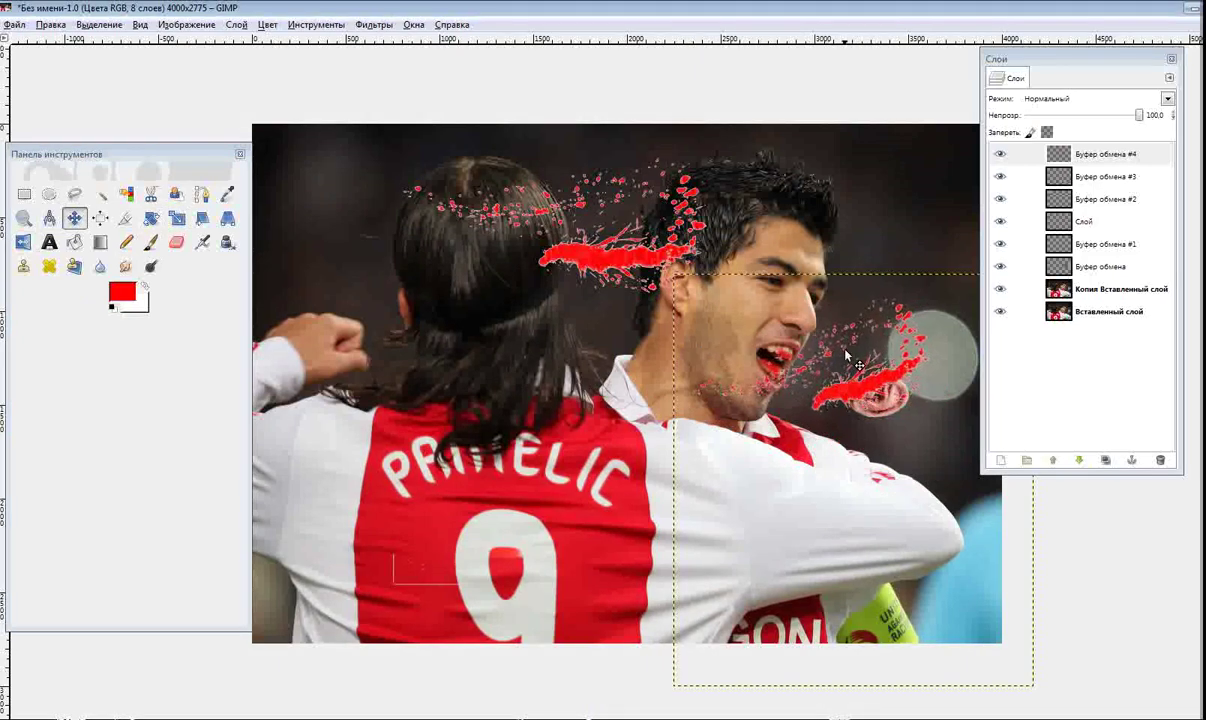
Shift the mouth splash slightly to the right
click(176, 243)
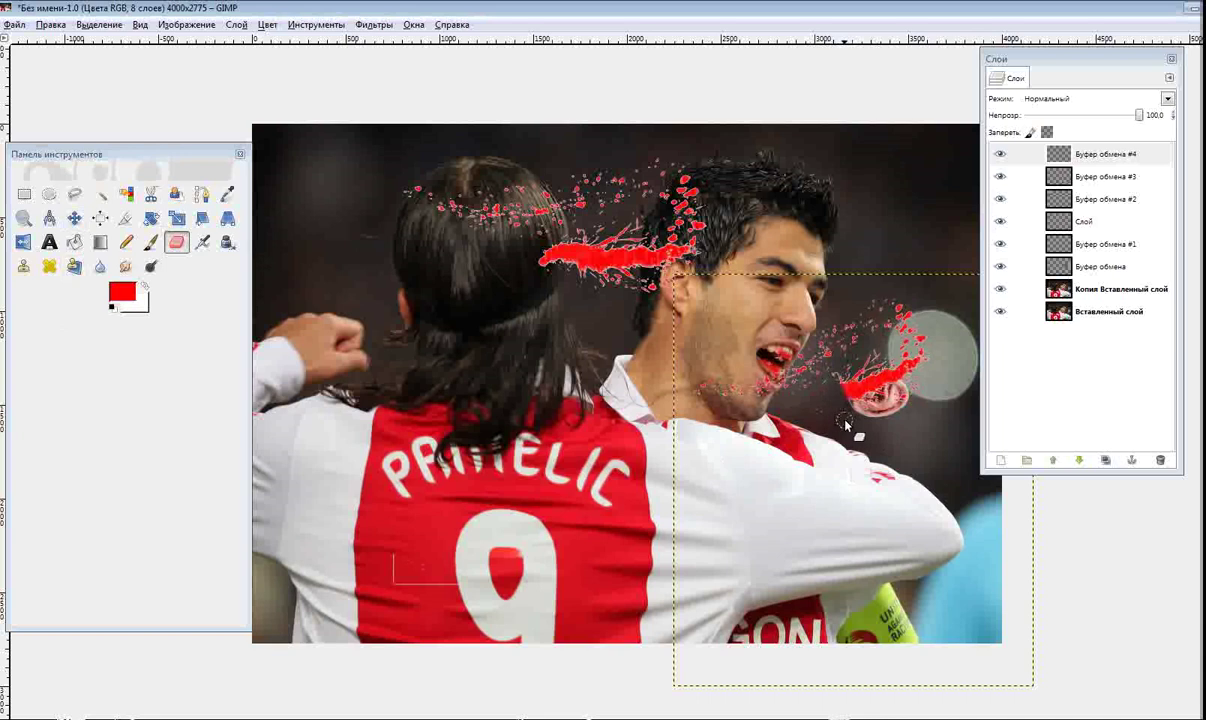
click(74, 218)
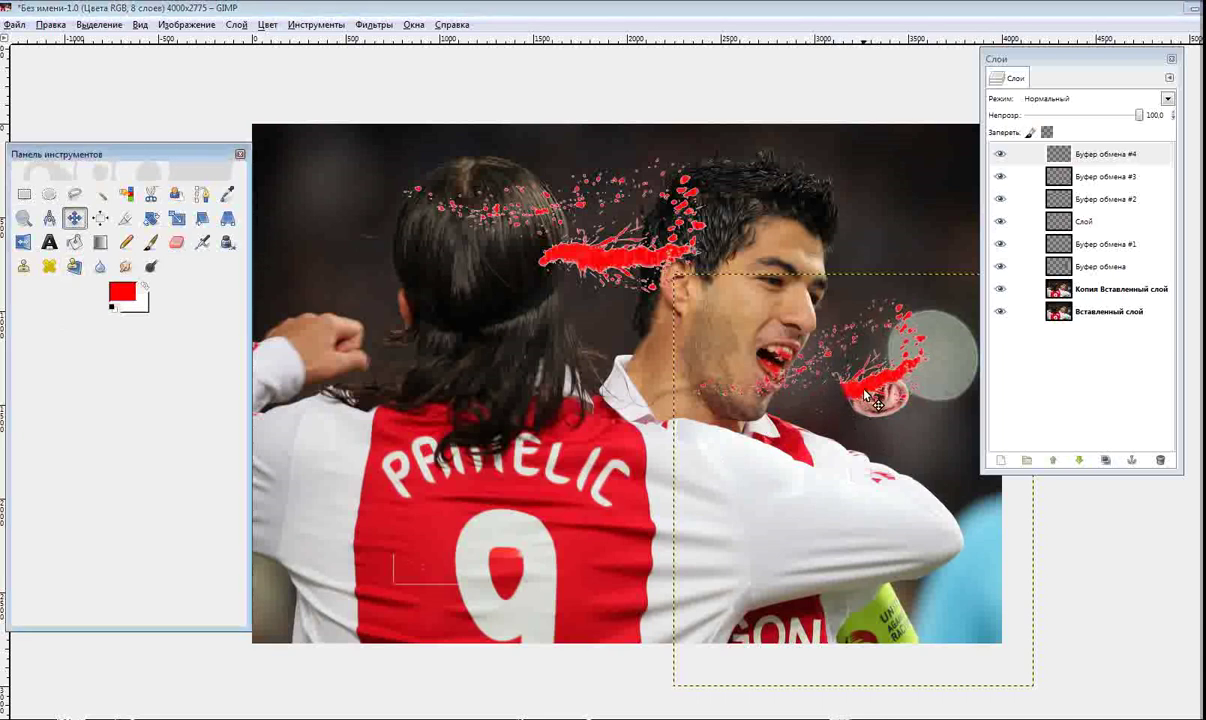
mouse_move(823, 385)
mouse_down()
mouse_move(880, 400)
mouse_move(868, 398)
mouse_up()
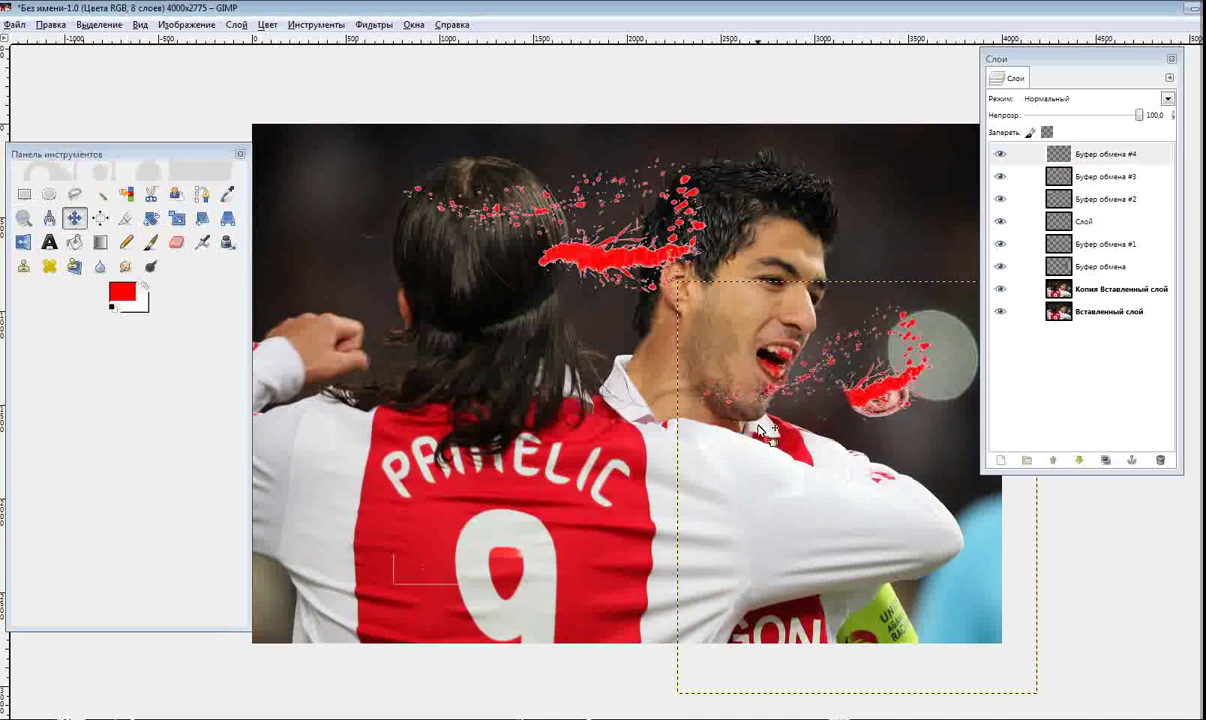
Set the splash layer to Multiply mode, trying an eraser stroke near the ear and undoing it
click(1106, 99)
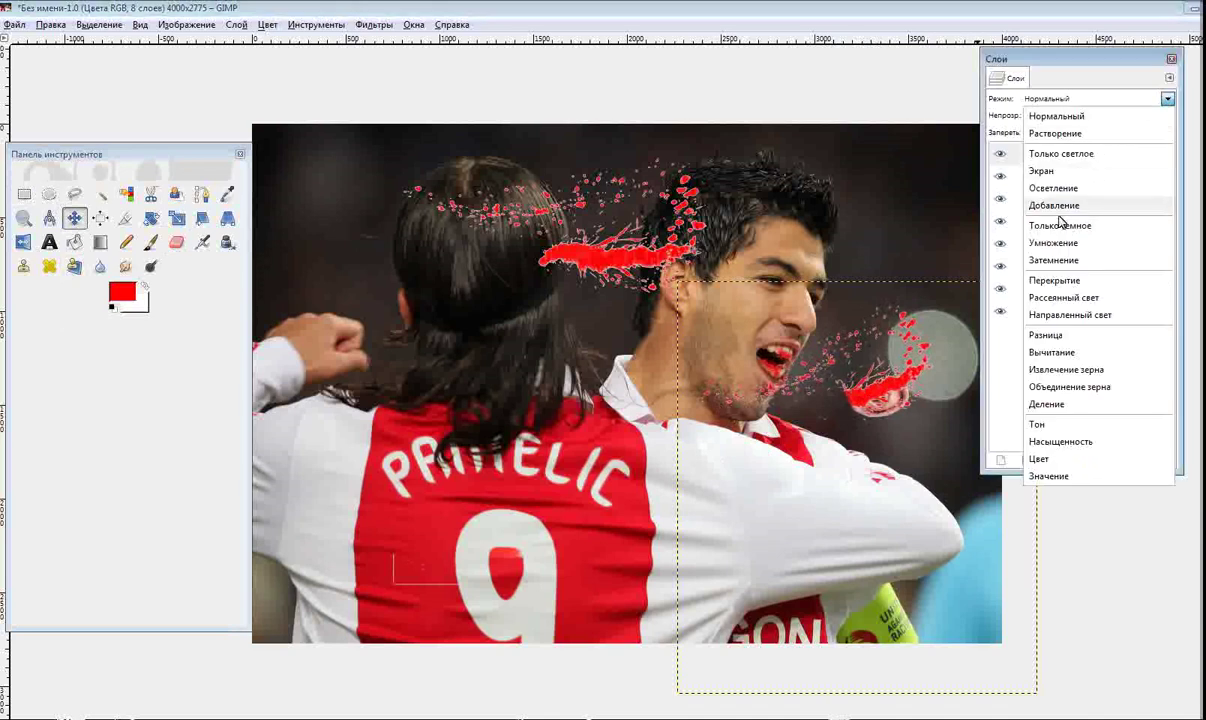
click(1053, 243)
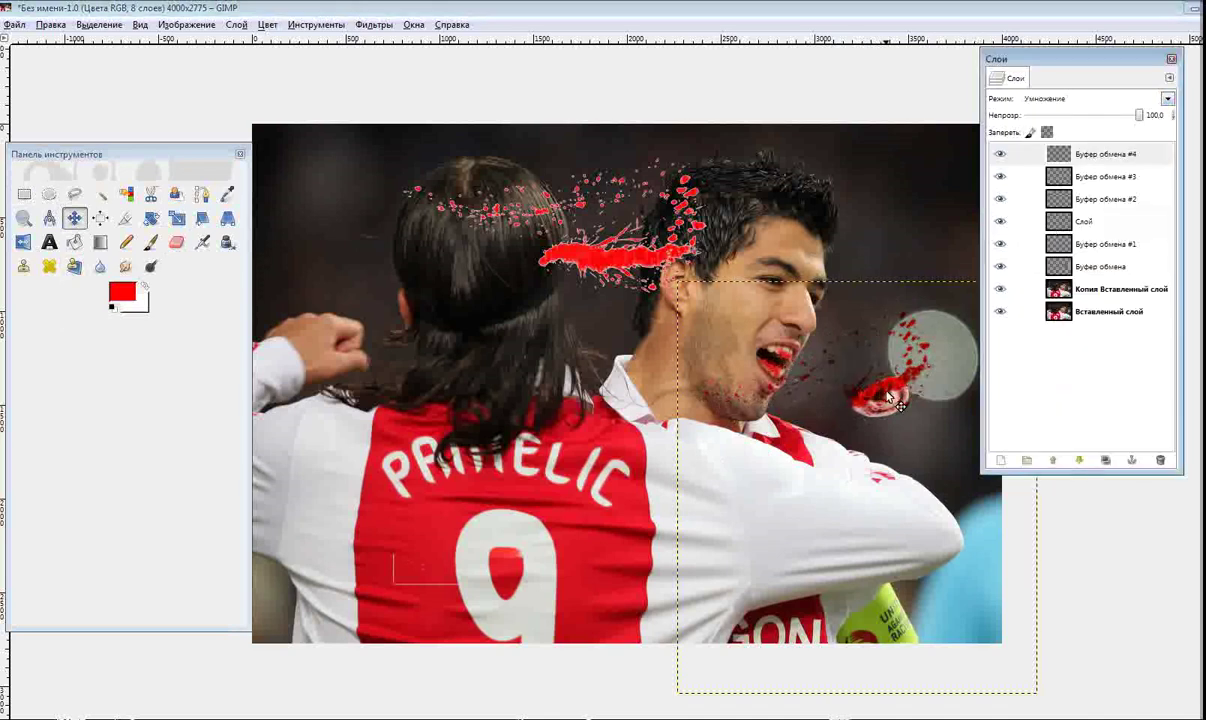
click(176, 242)
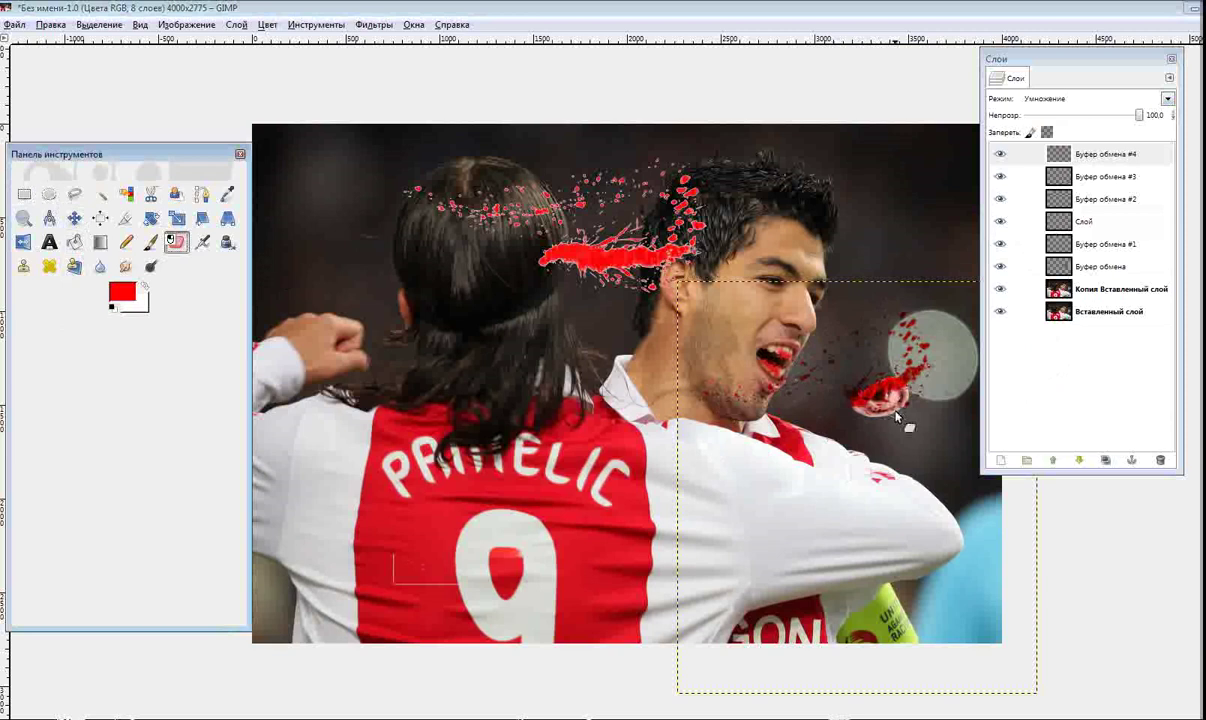
drag(874, 403, 897, 391)
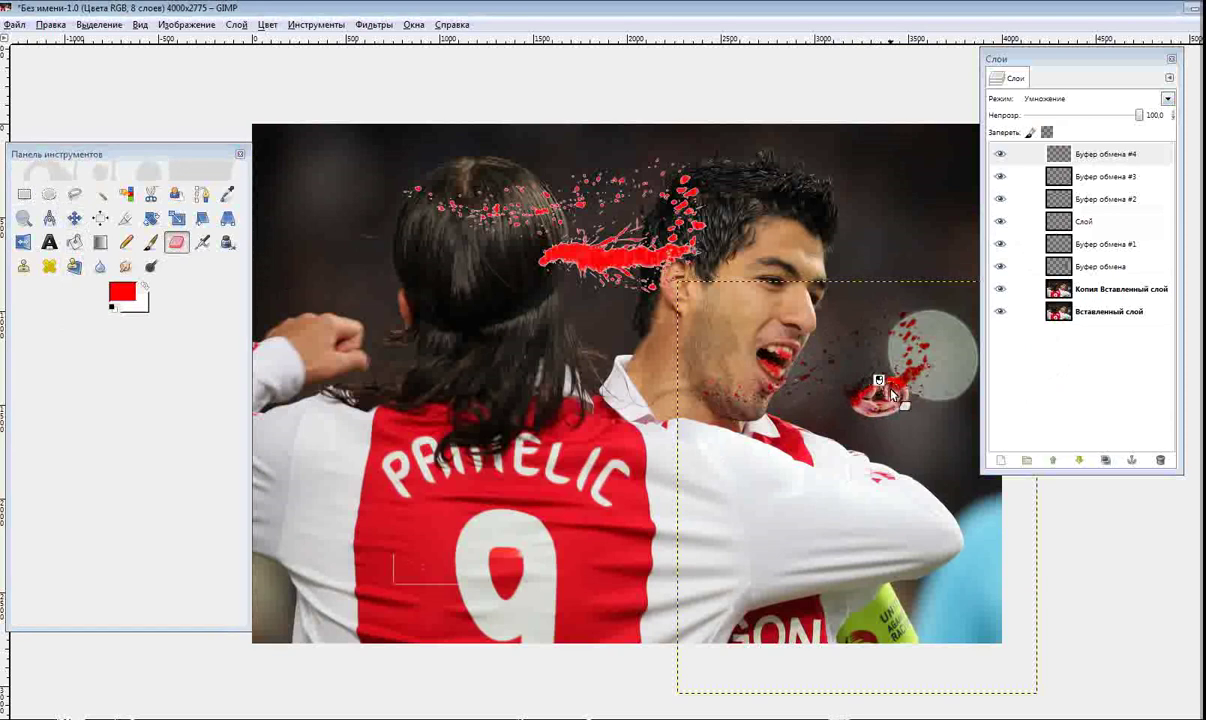
key(ctrl+z)
Drag the 'Буфер обмена #3' red streak onto the back of the long-haired player's head
click(1040, 176)
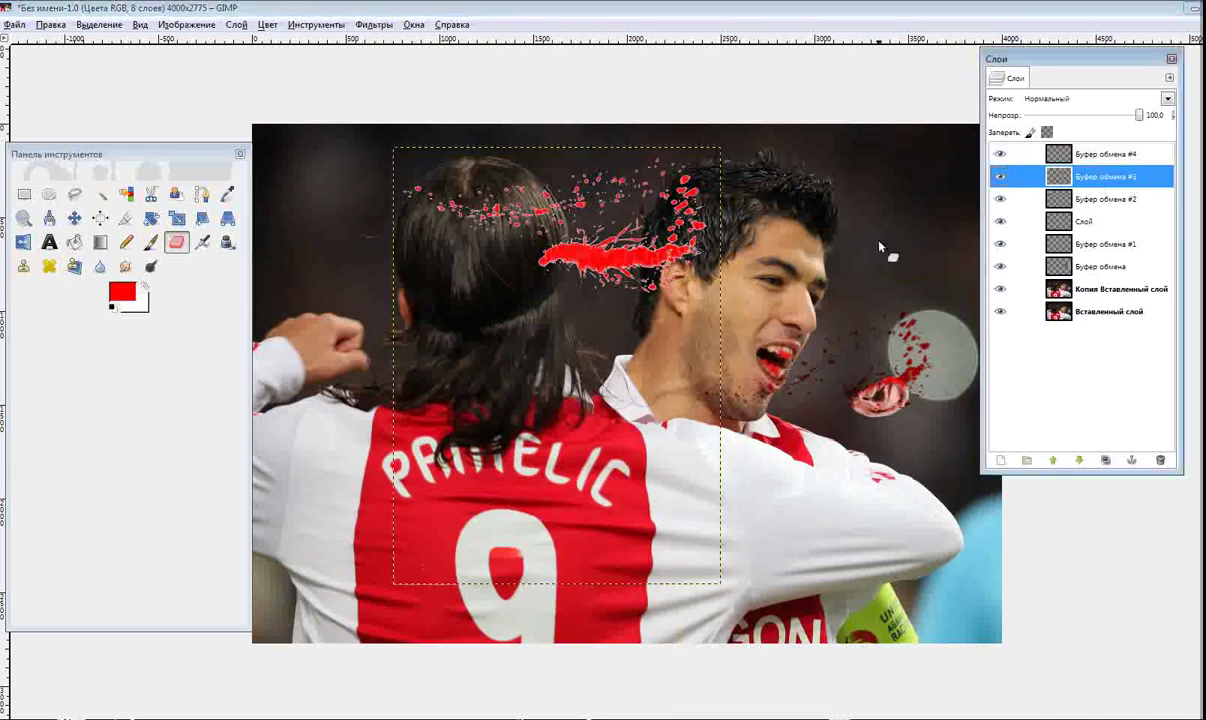
click(74, 218)
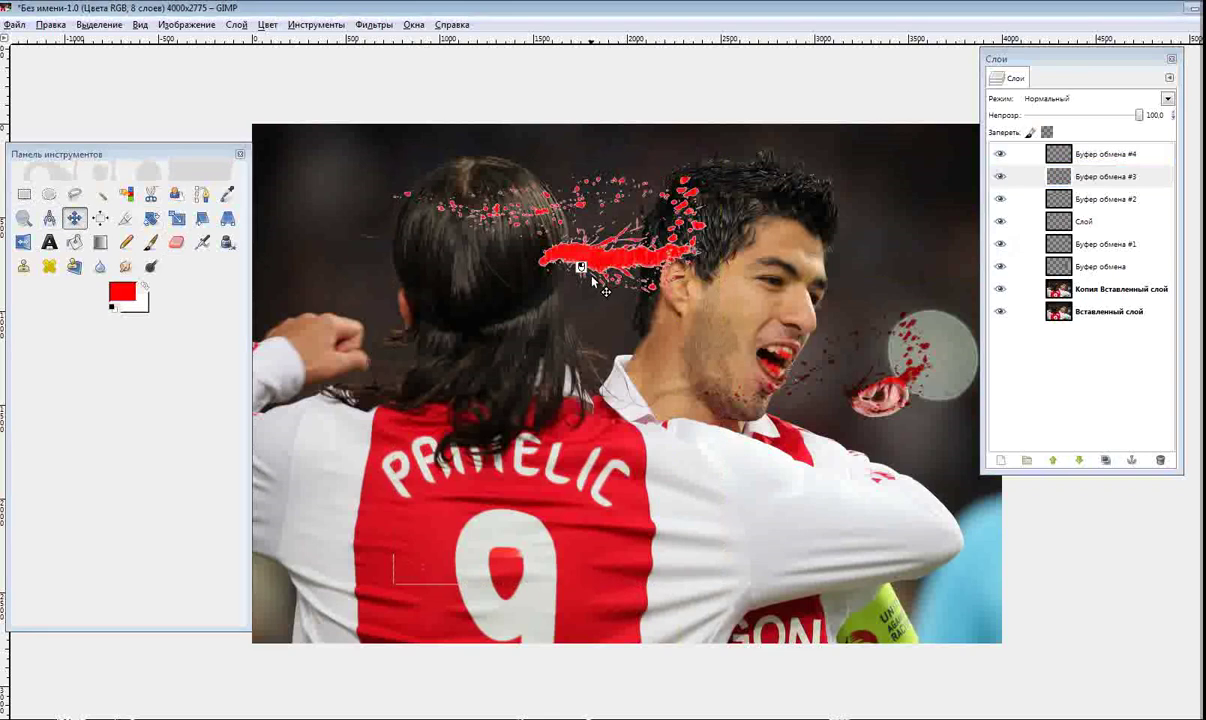
drag(643, 262, 556, 290)
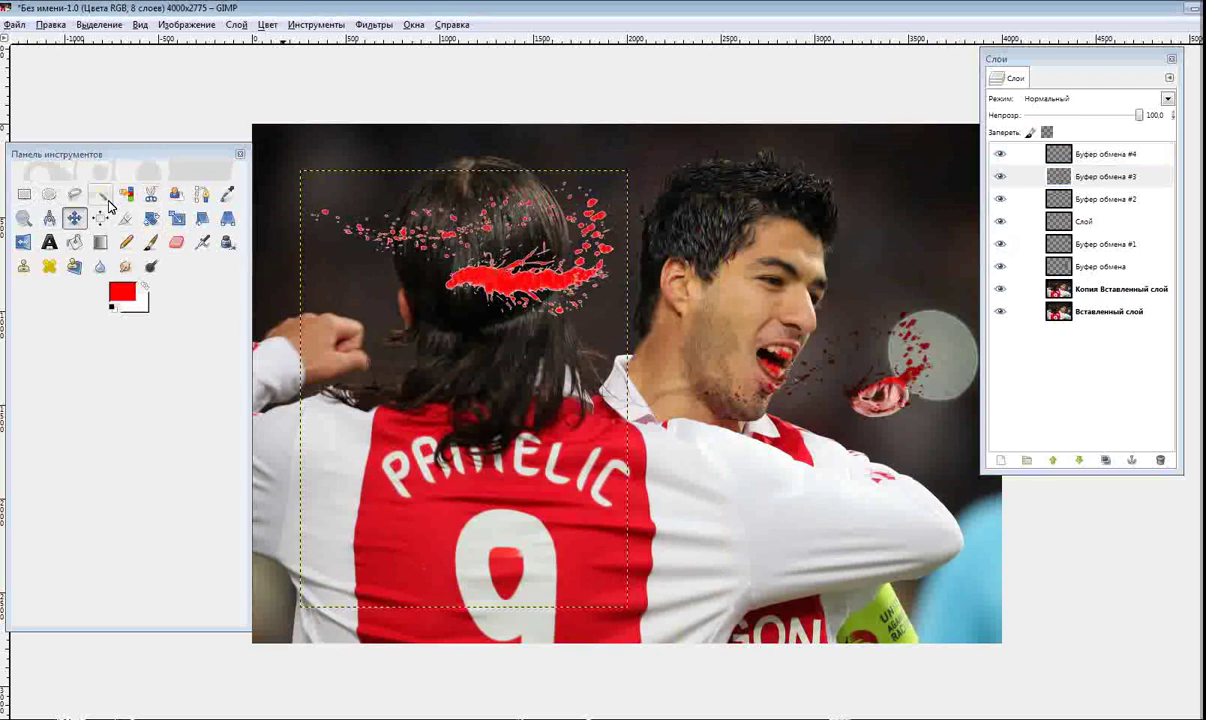
Lasso and delete the splatter covering the long-haired player's hair
click(74, 193)
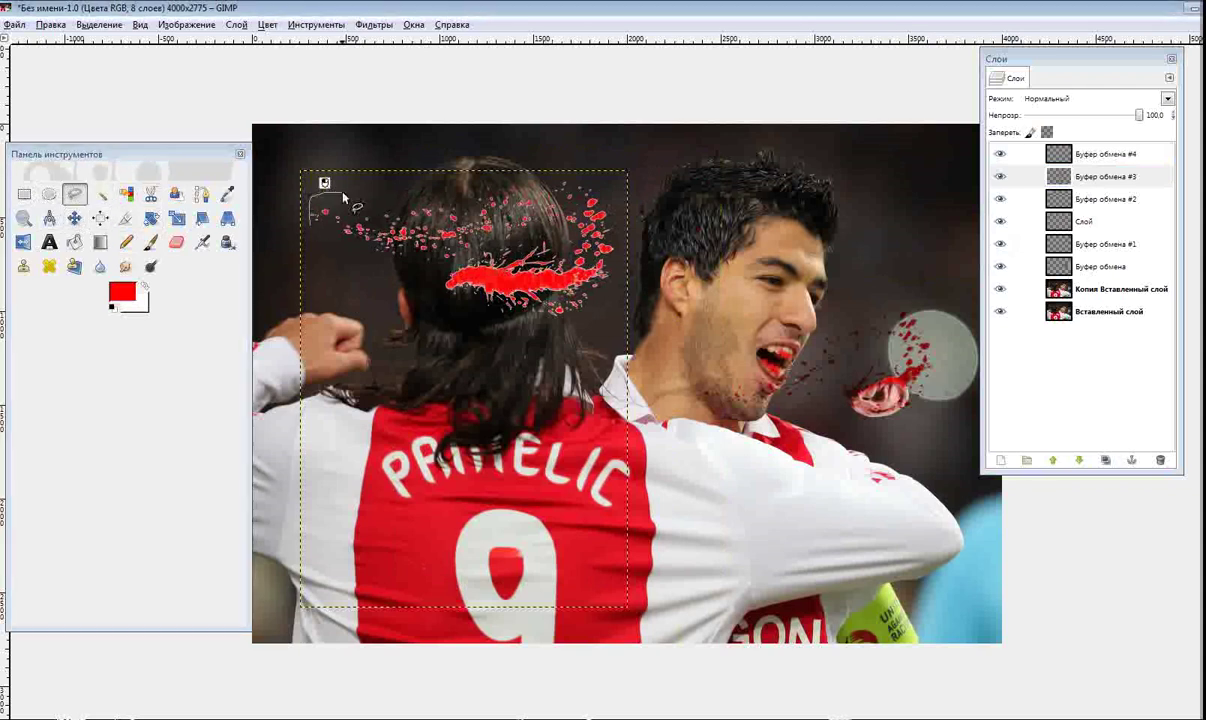
mouse_move(566, 222)
mouse_down()
mouse_move(571, 245)
mouse_move(309, 228)
mouse_up()
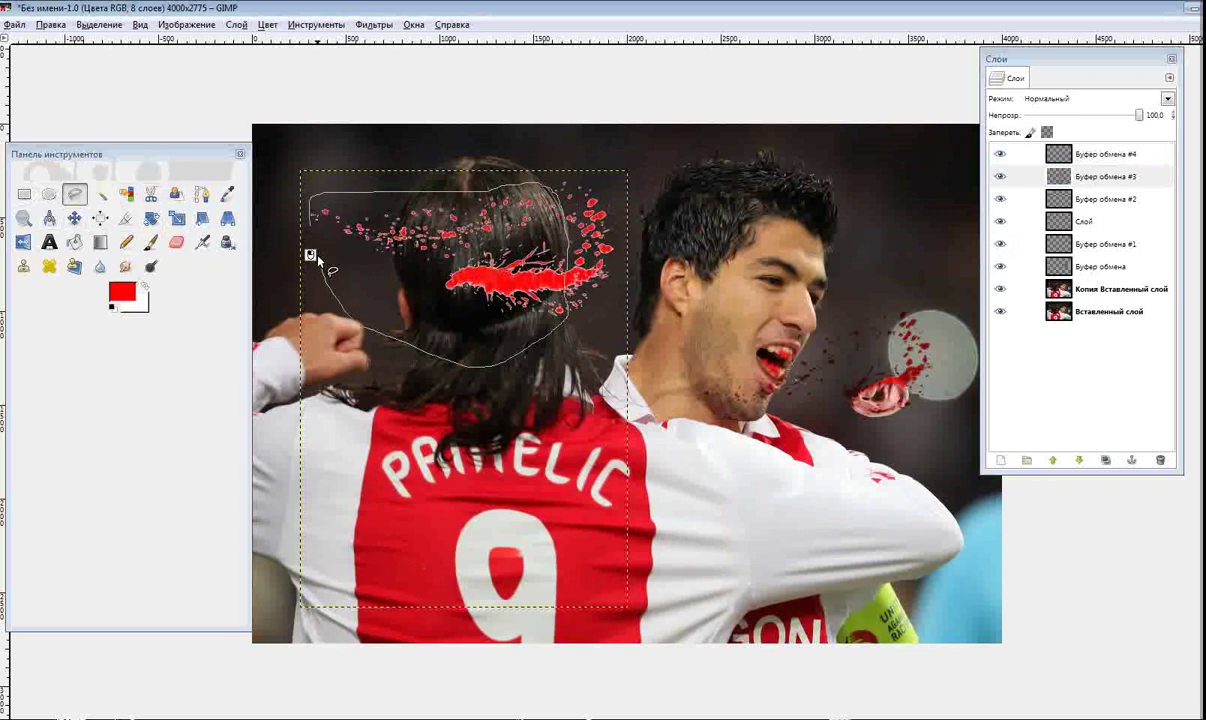
click(309, 228)
key(Delete)
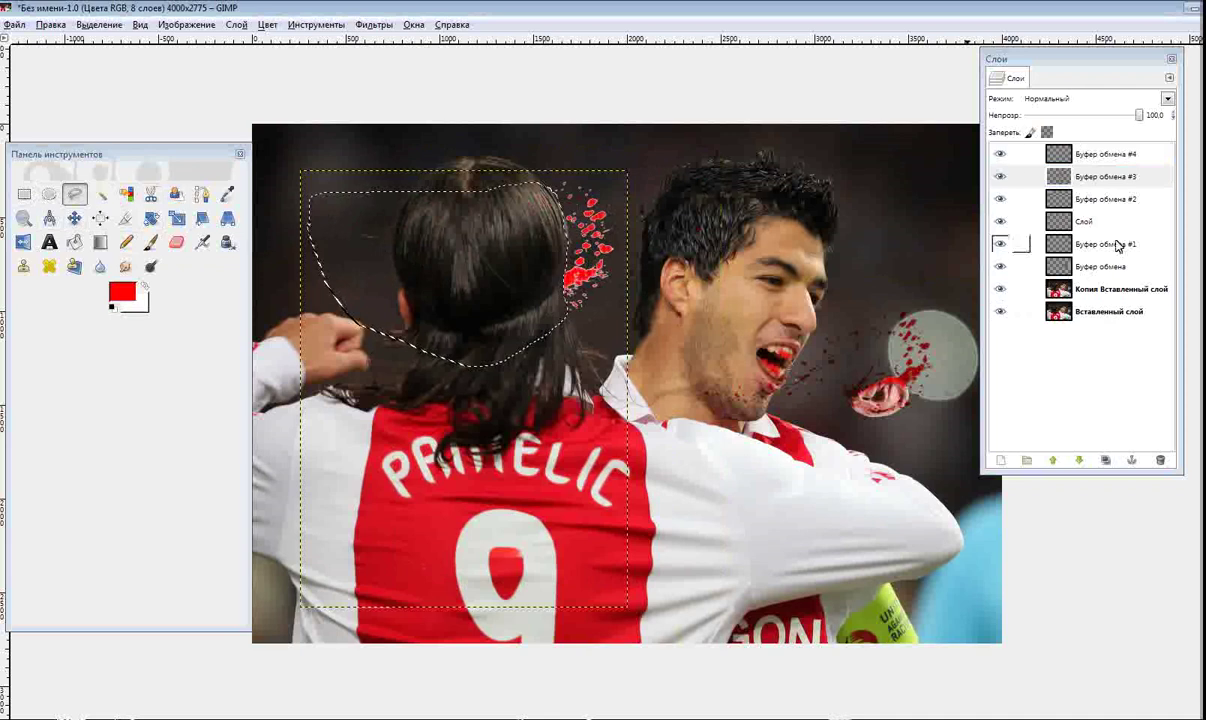
Set 'Буфер обмена #3' to Multiply mode, deselect, and nudge the remaining drops slightly down
click(1108, 177)
click(1167, 98)
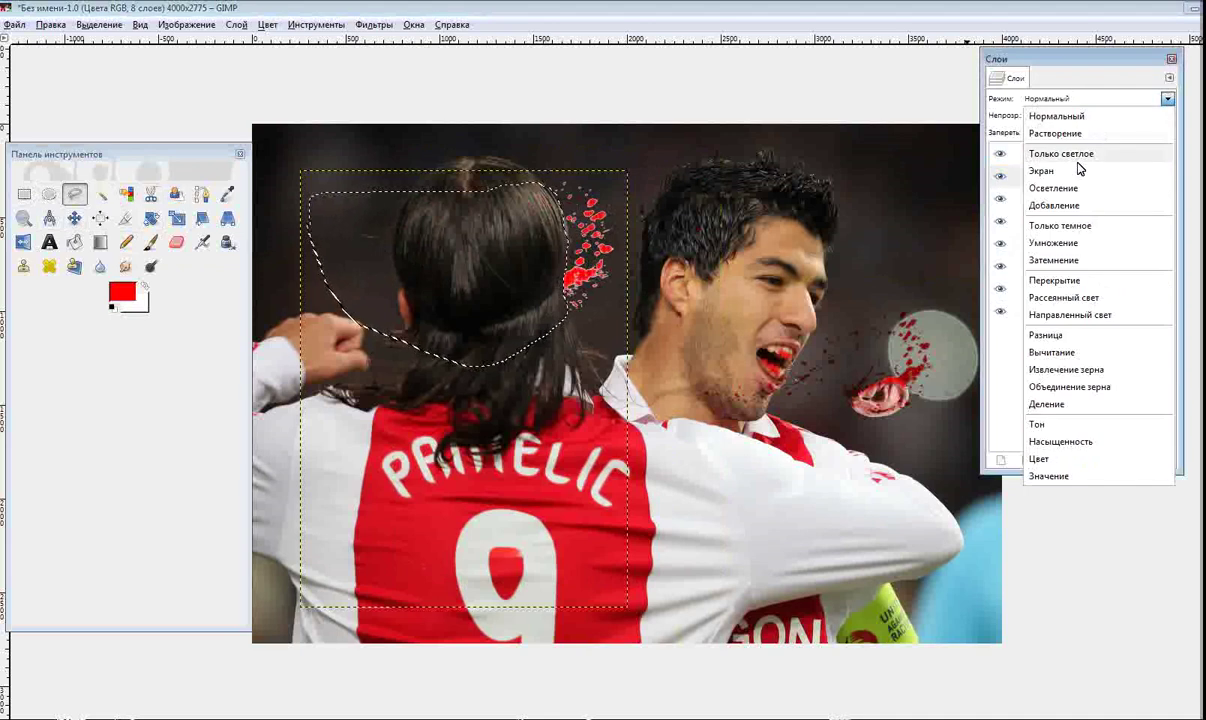
click(1058, 243)
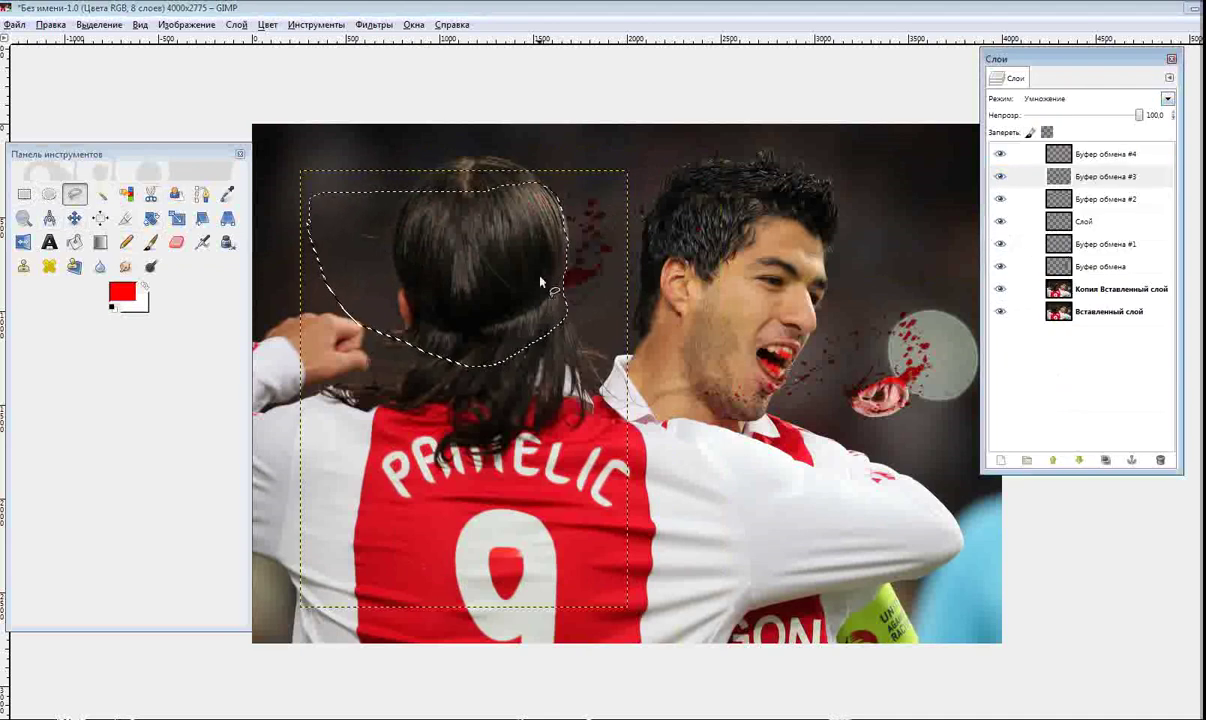
click(99, 24)
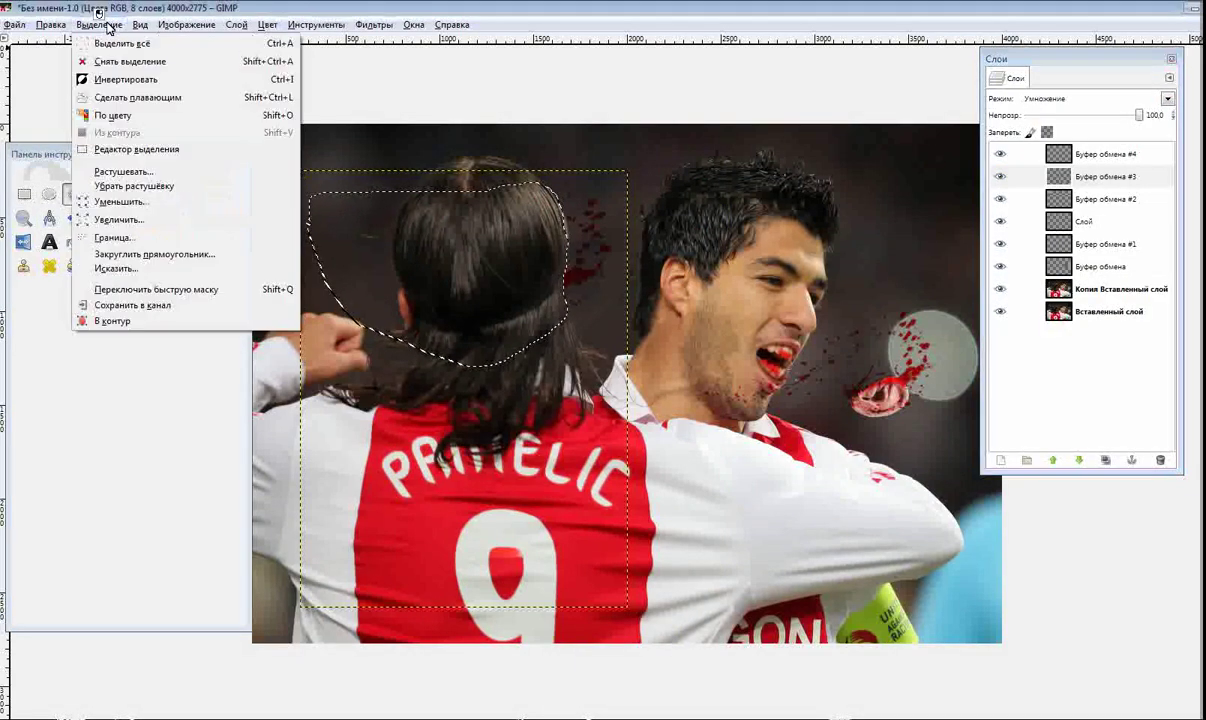
click(117, 63)
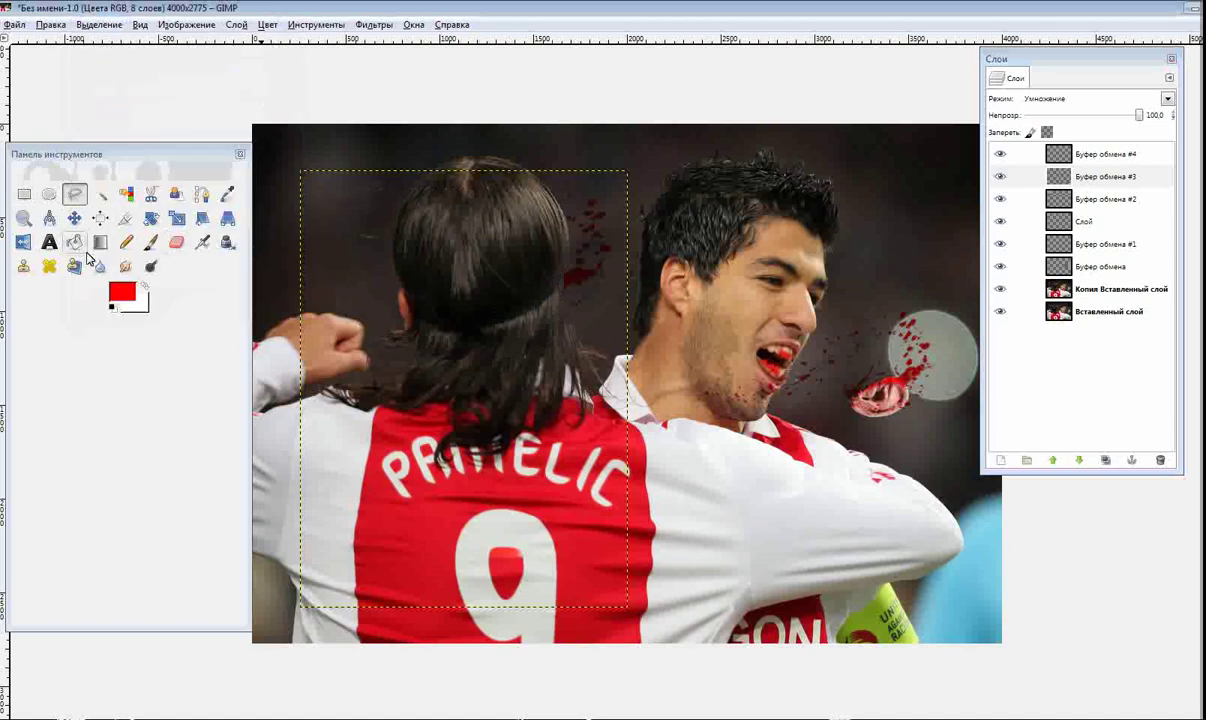
click(72, 220)
drag(571, 261, 575, 276)
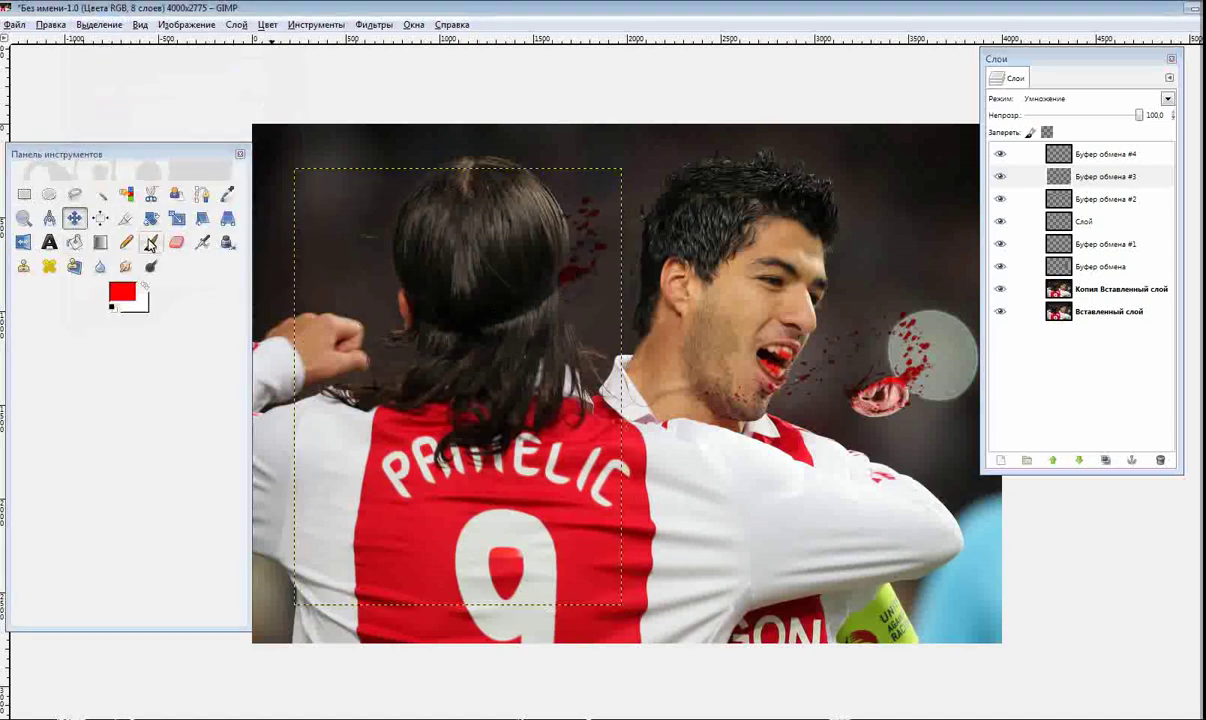
Hide the toolbox and all docks to view the finished photo with red mouth, ear and splatter
click(176, 241)
click(559, 270)
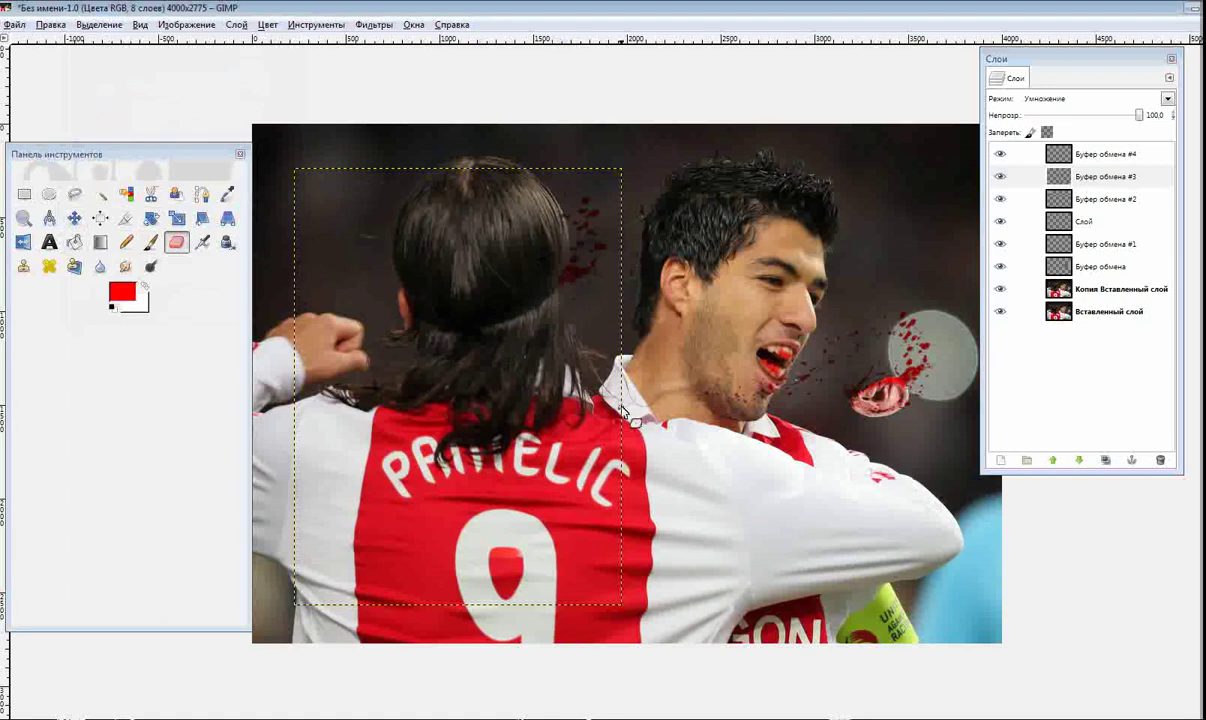
click(1171, 58)
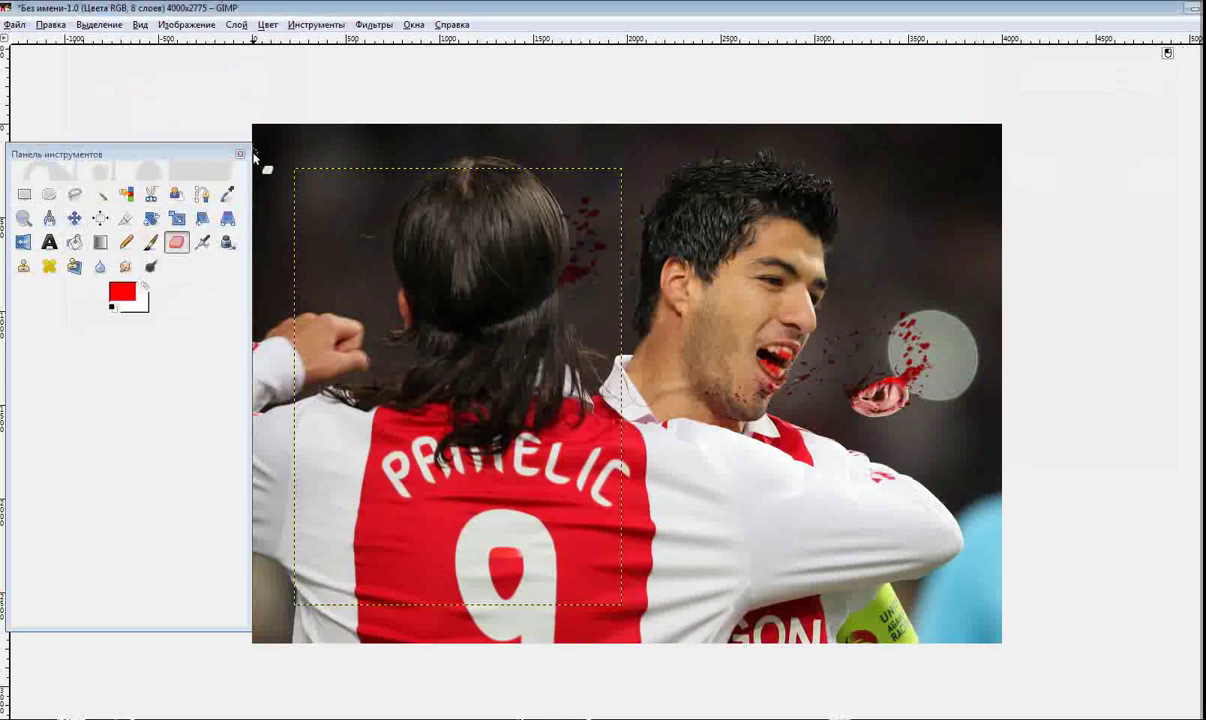
click(239, 153)
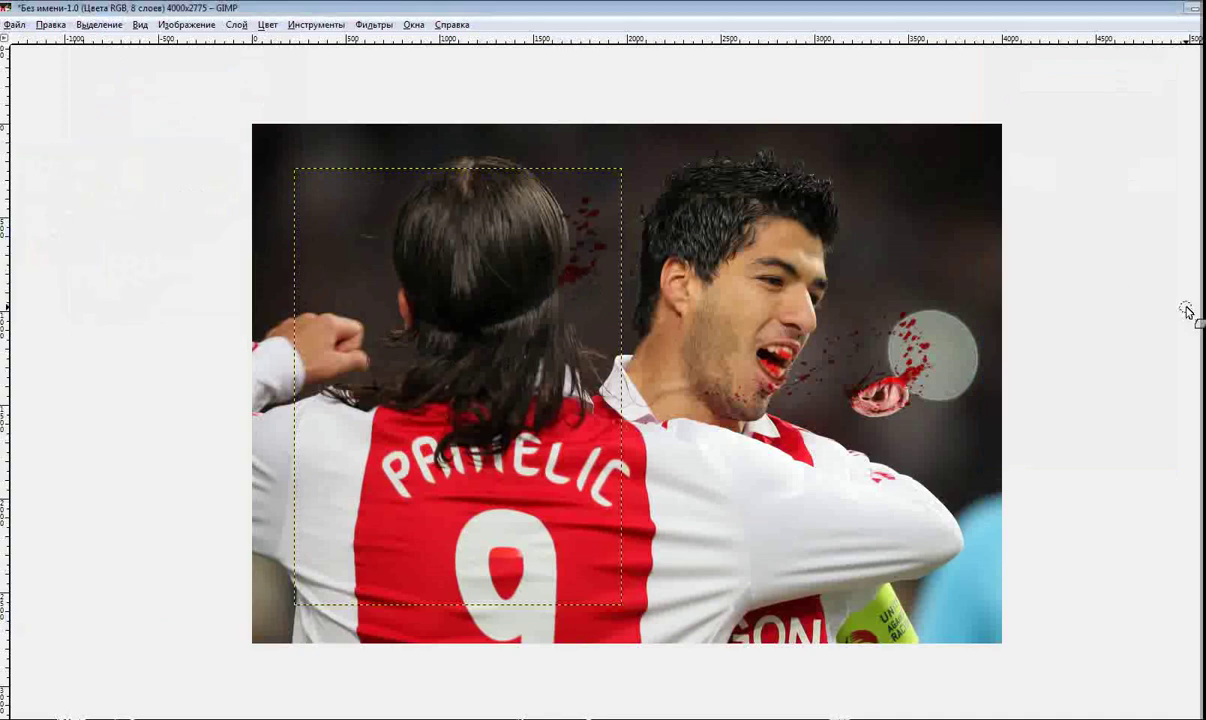